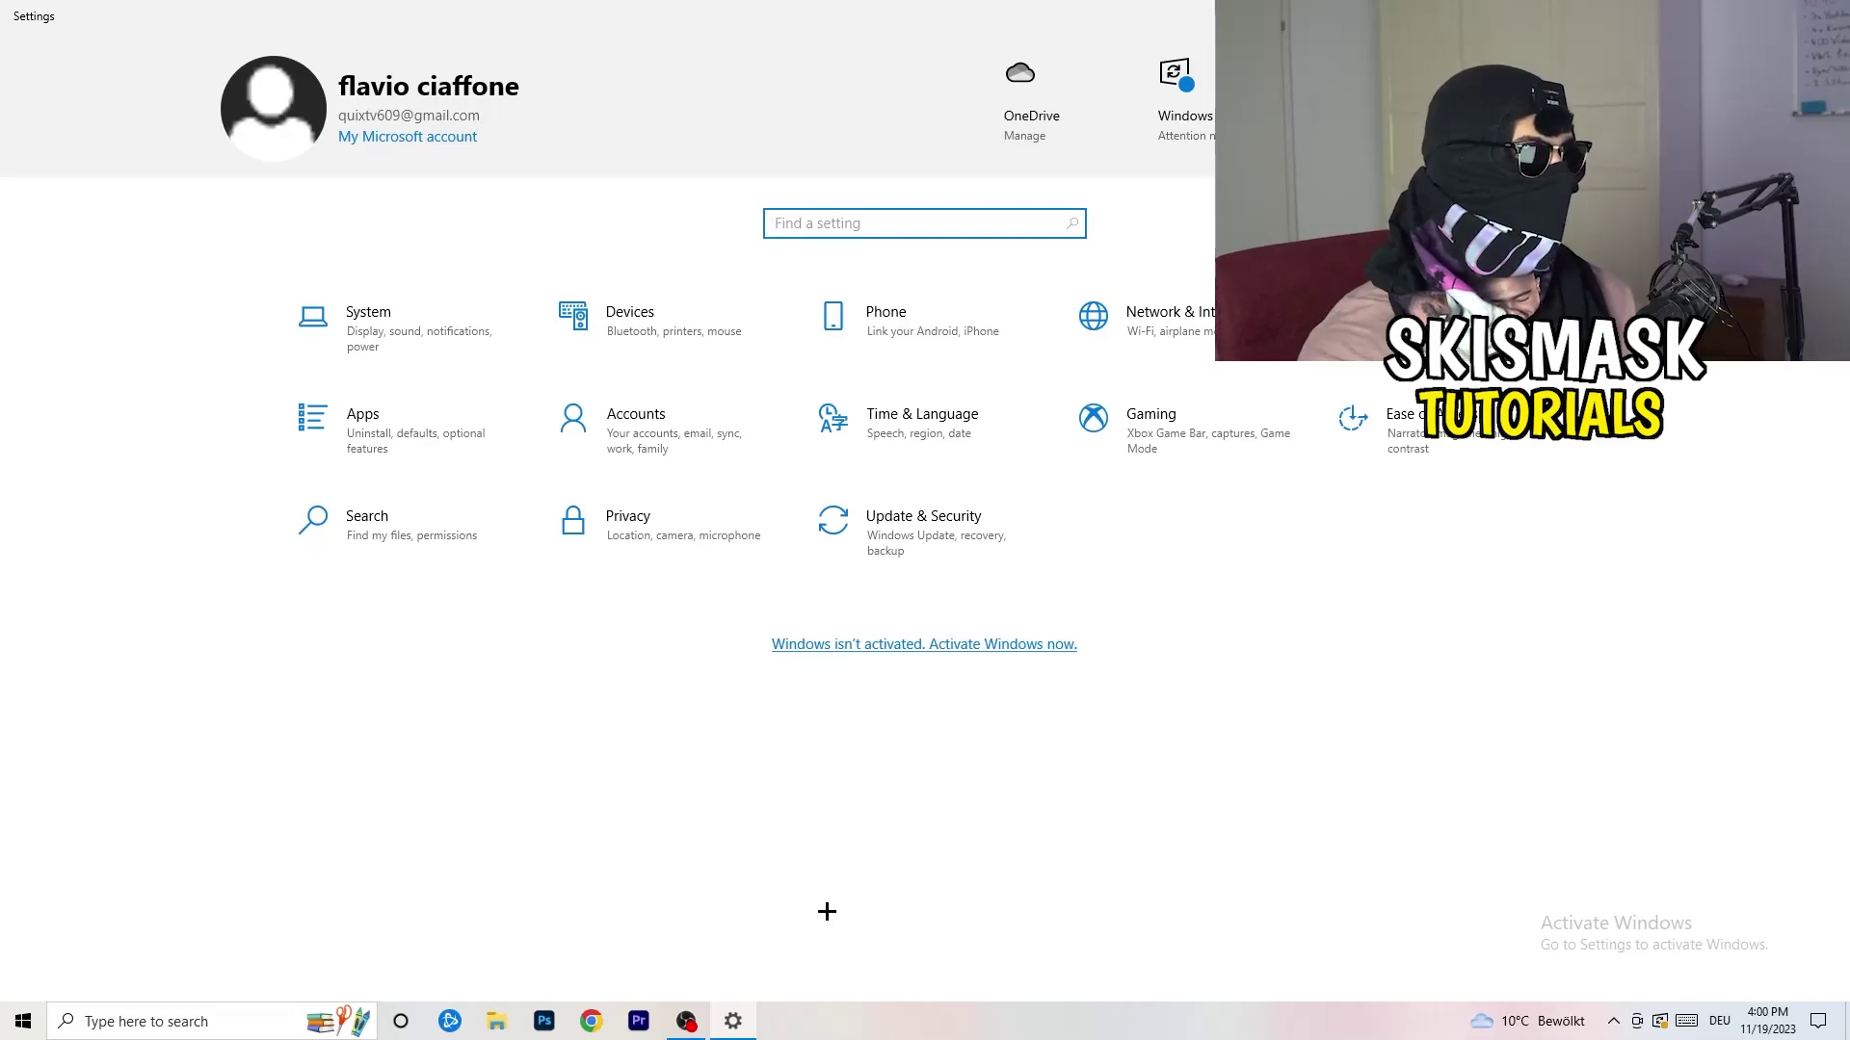
Step: Review the Xbox Game Bar, Captures and Game Mode options in the Gaming settings, including the maximum recording length choices
left_click(1190, 439)
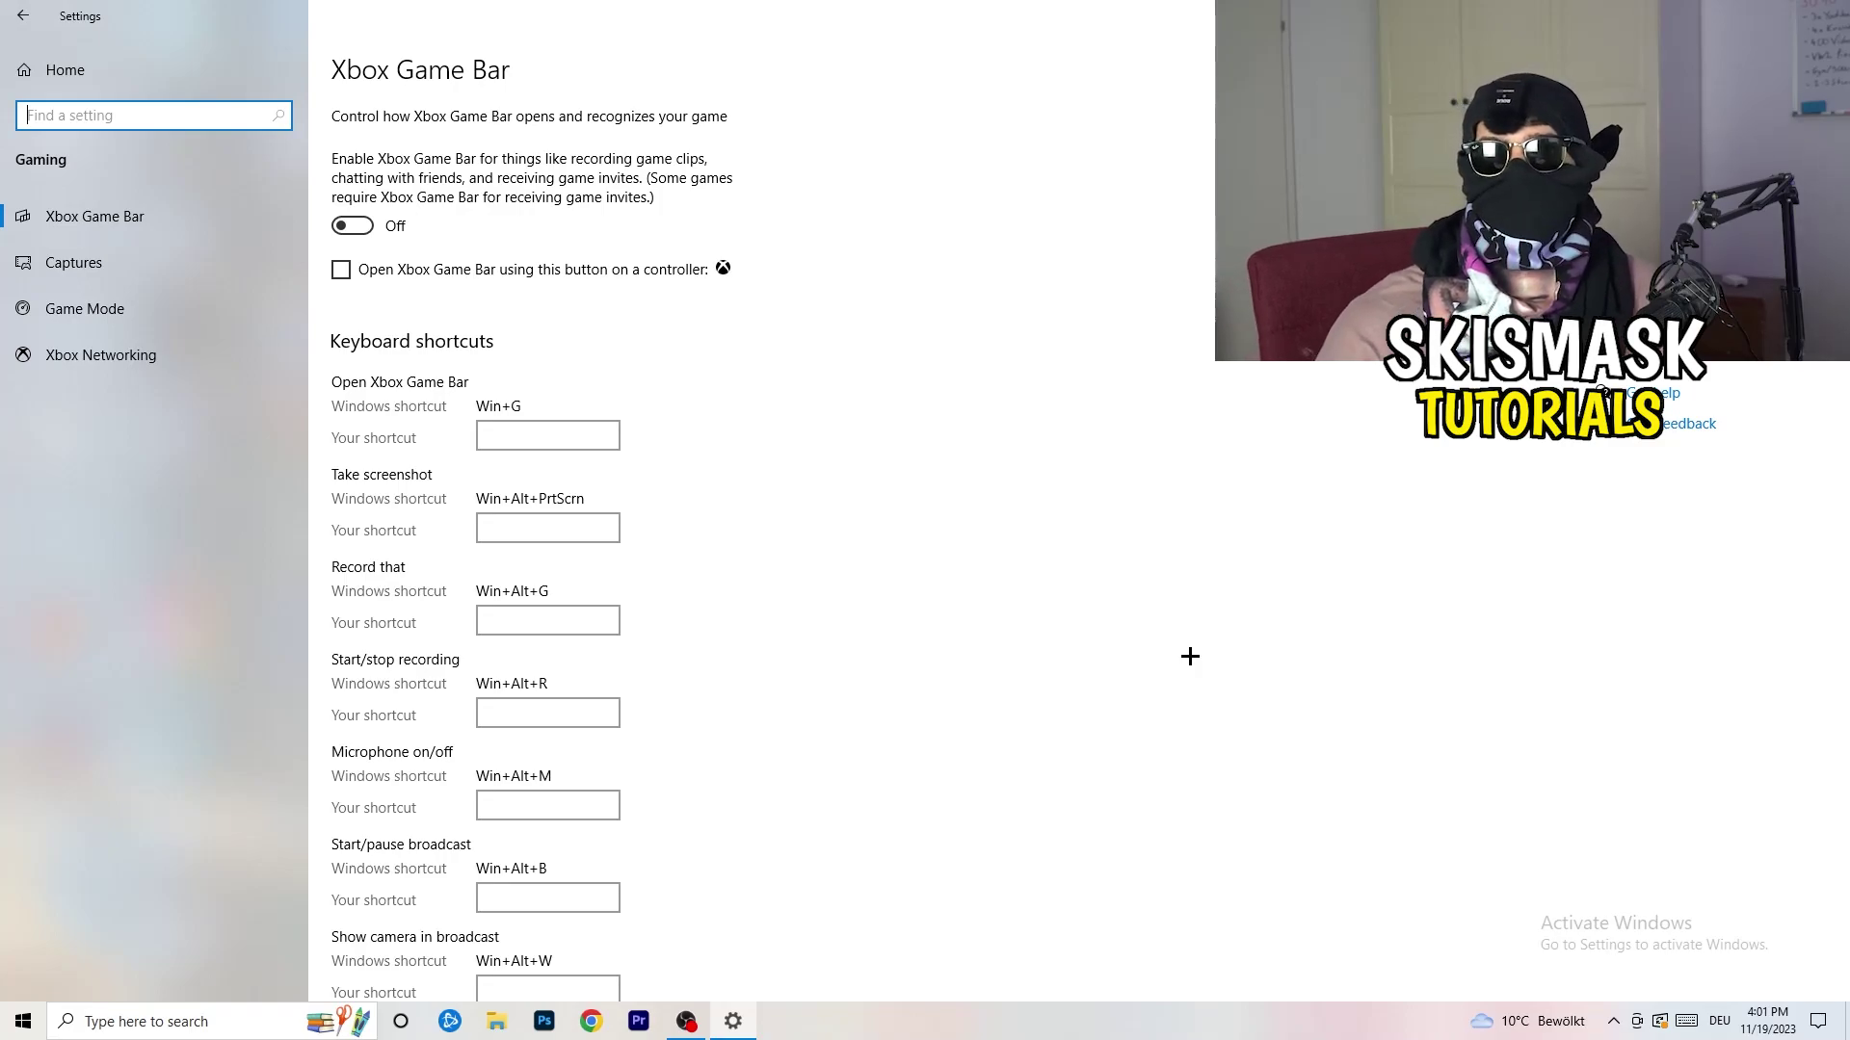
left_click(153, 267)
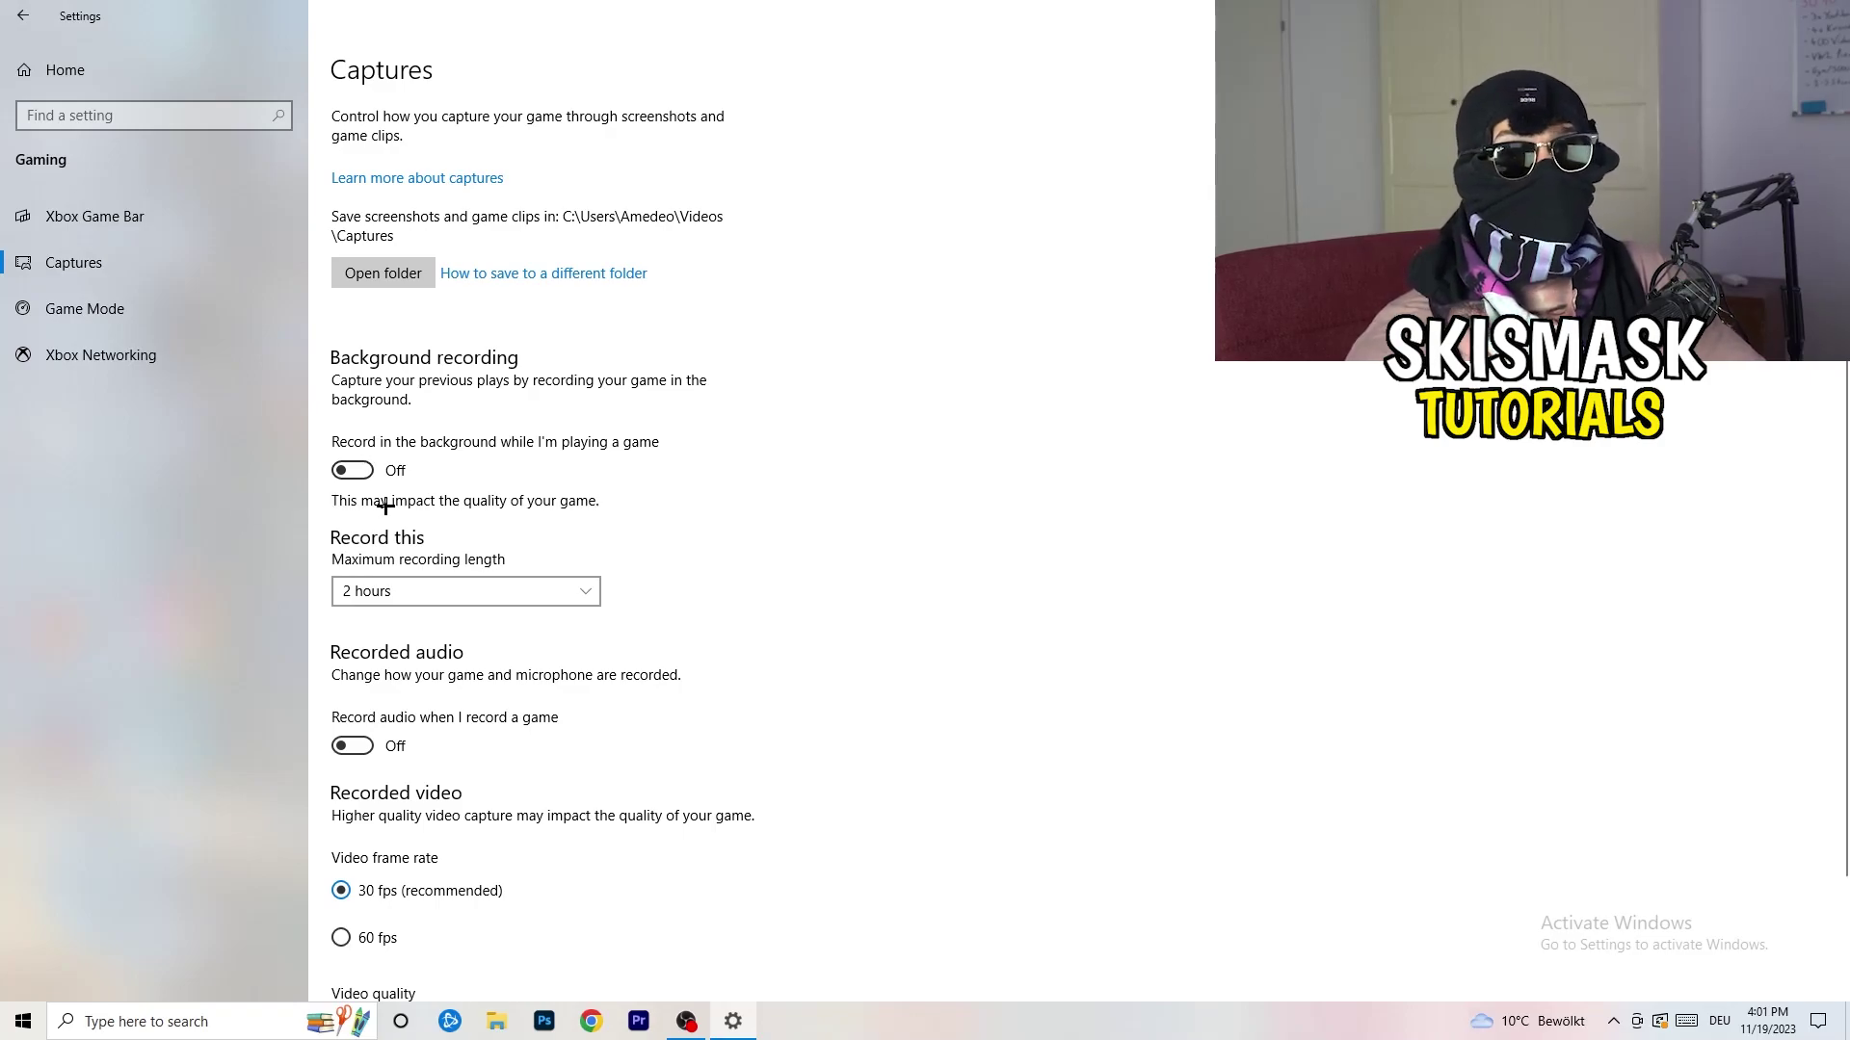
left_click(446, 591)
left_click(790, 521)
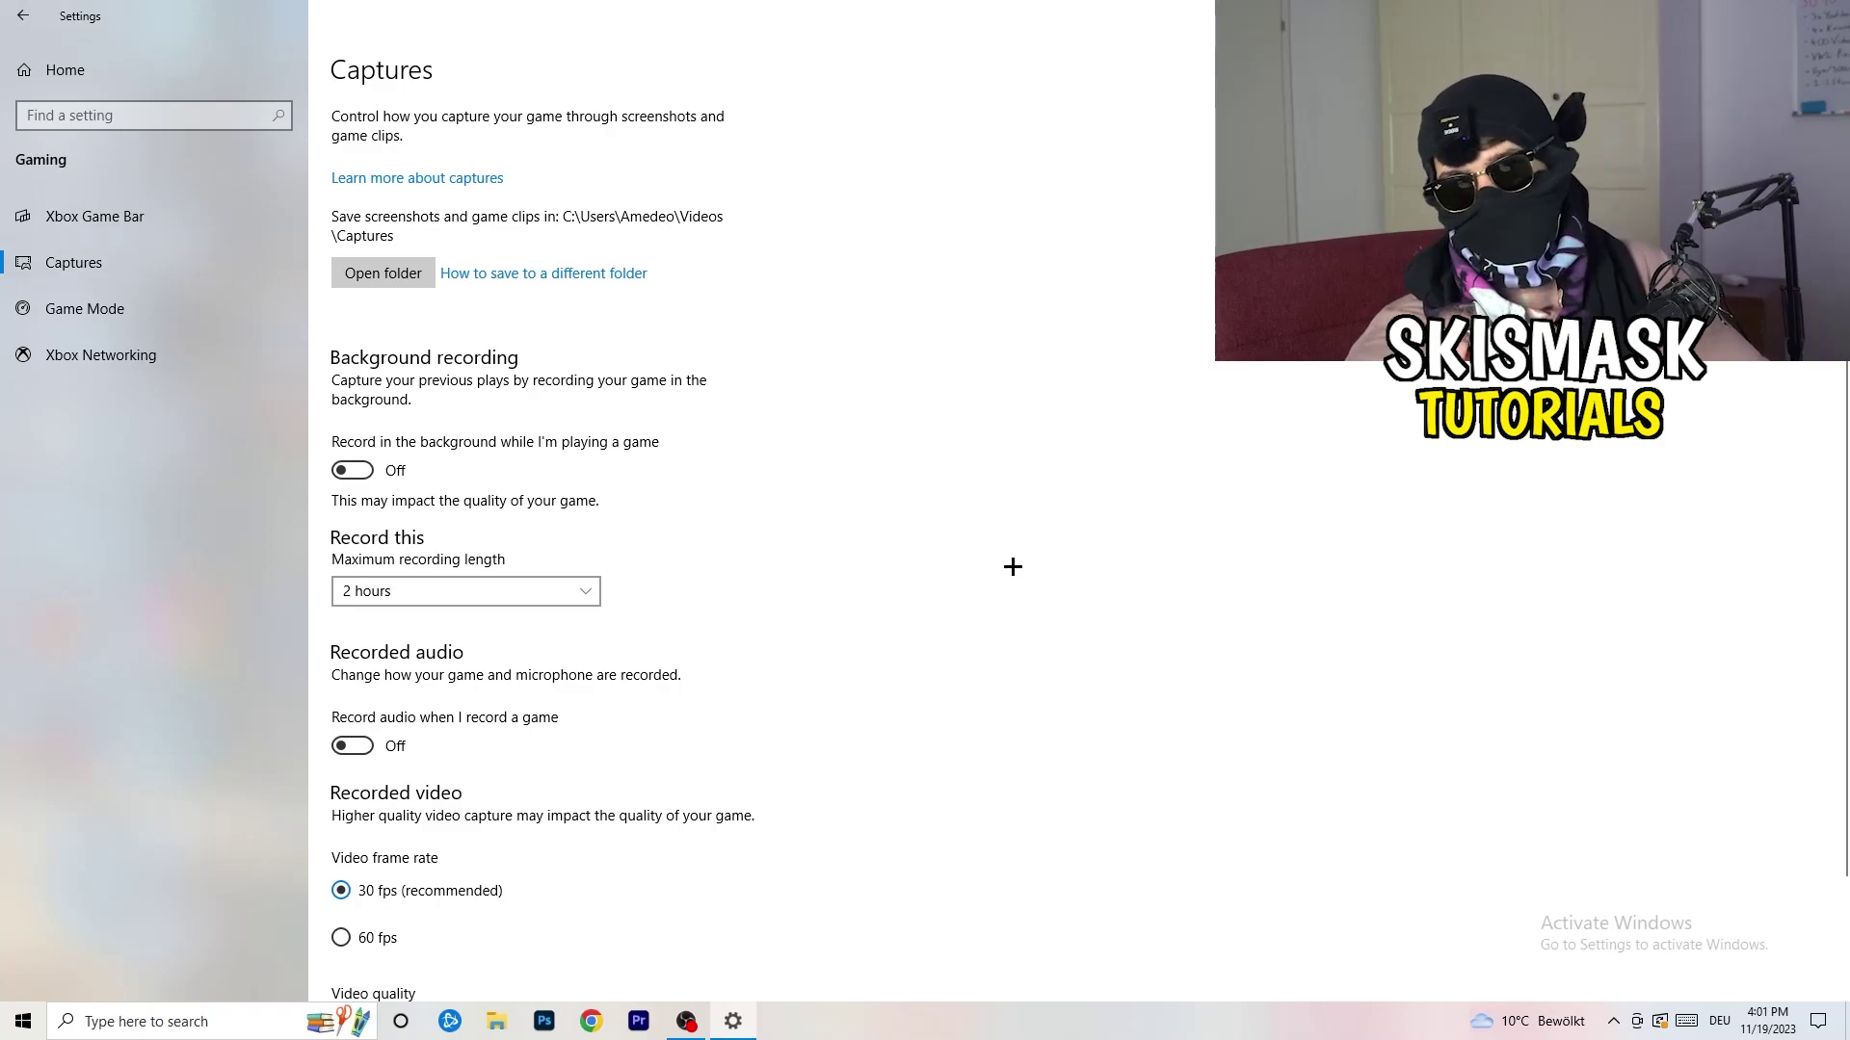
left_click(549, 587)
left_click(1184, 480)
scroll(867, 706, "down", 2)
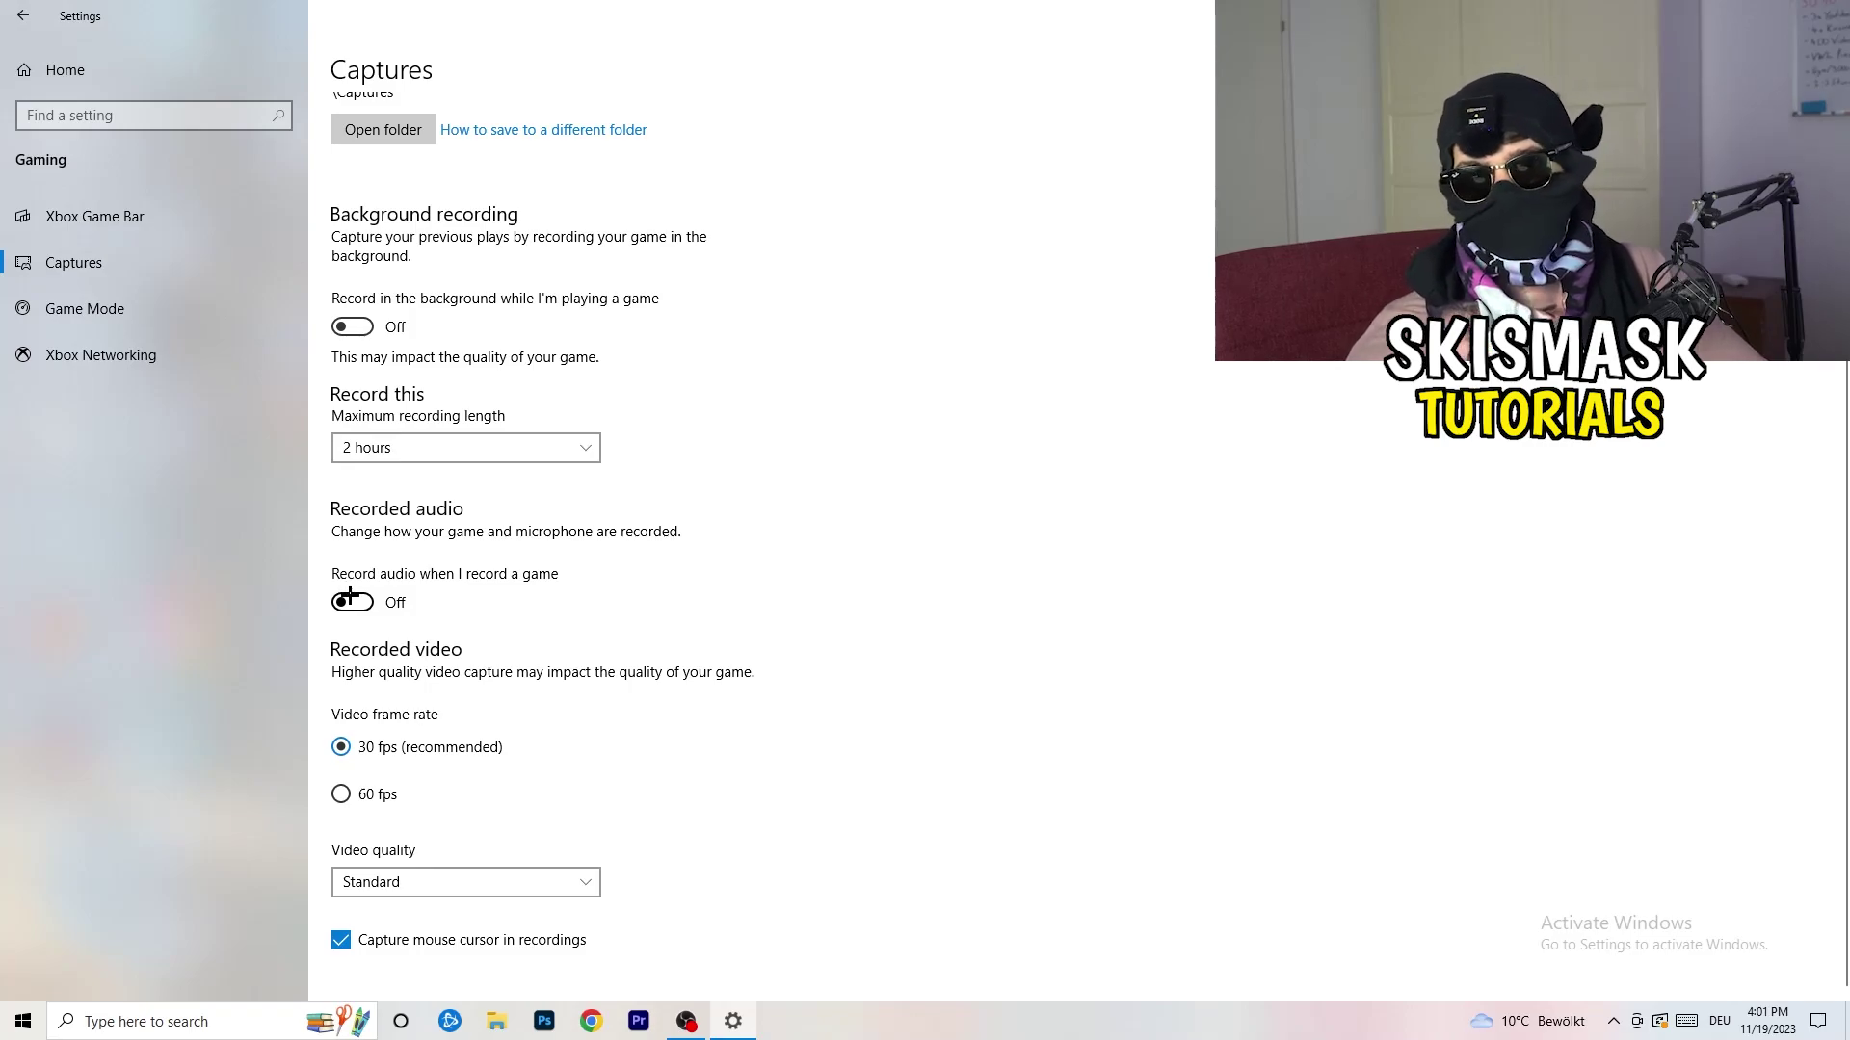
left_click(136, 307)
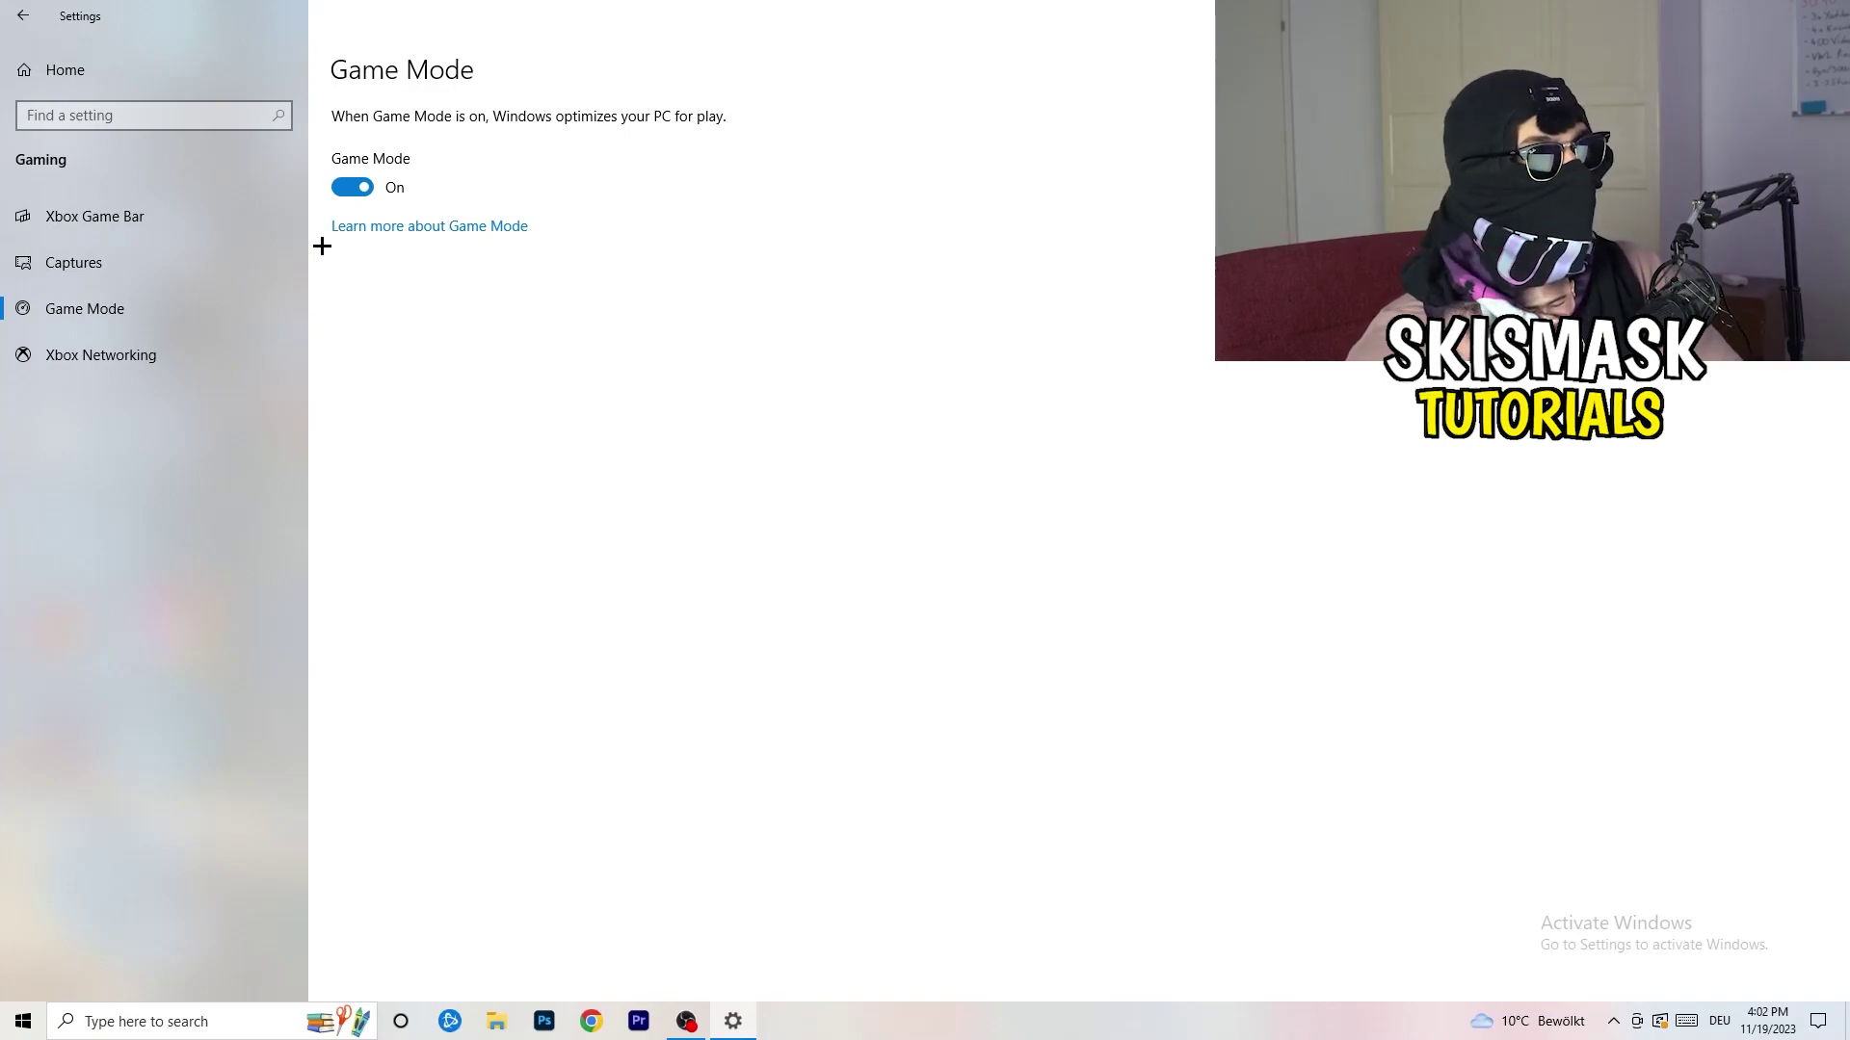
left_click(1825, 12)
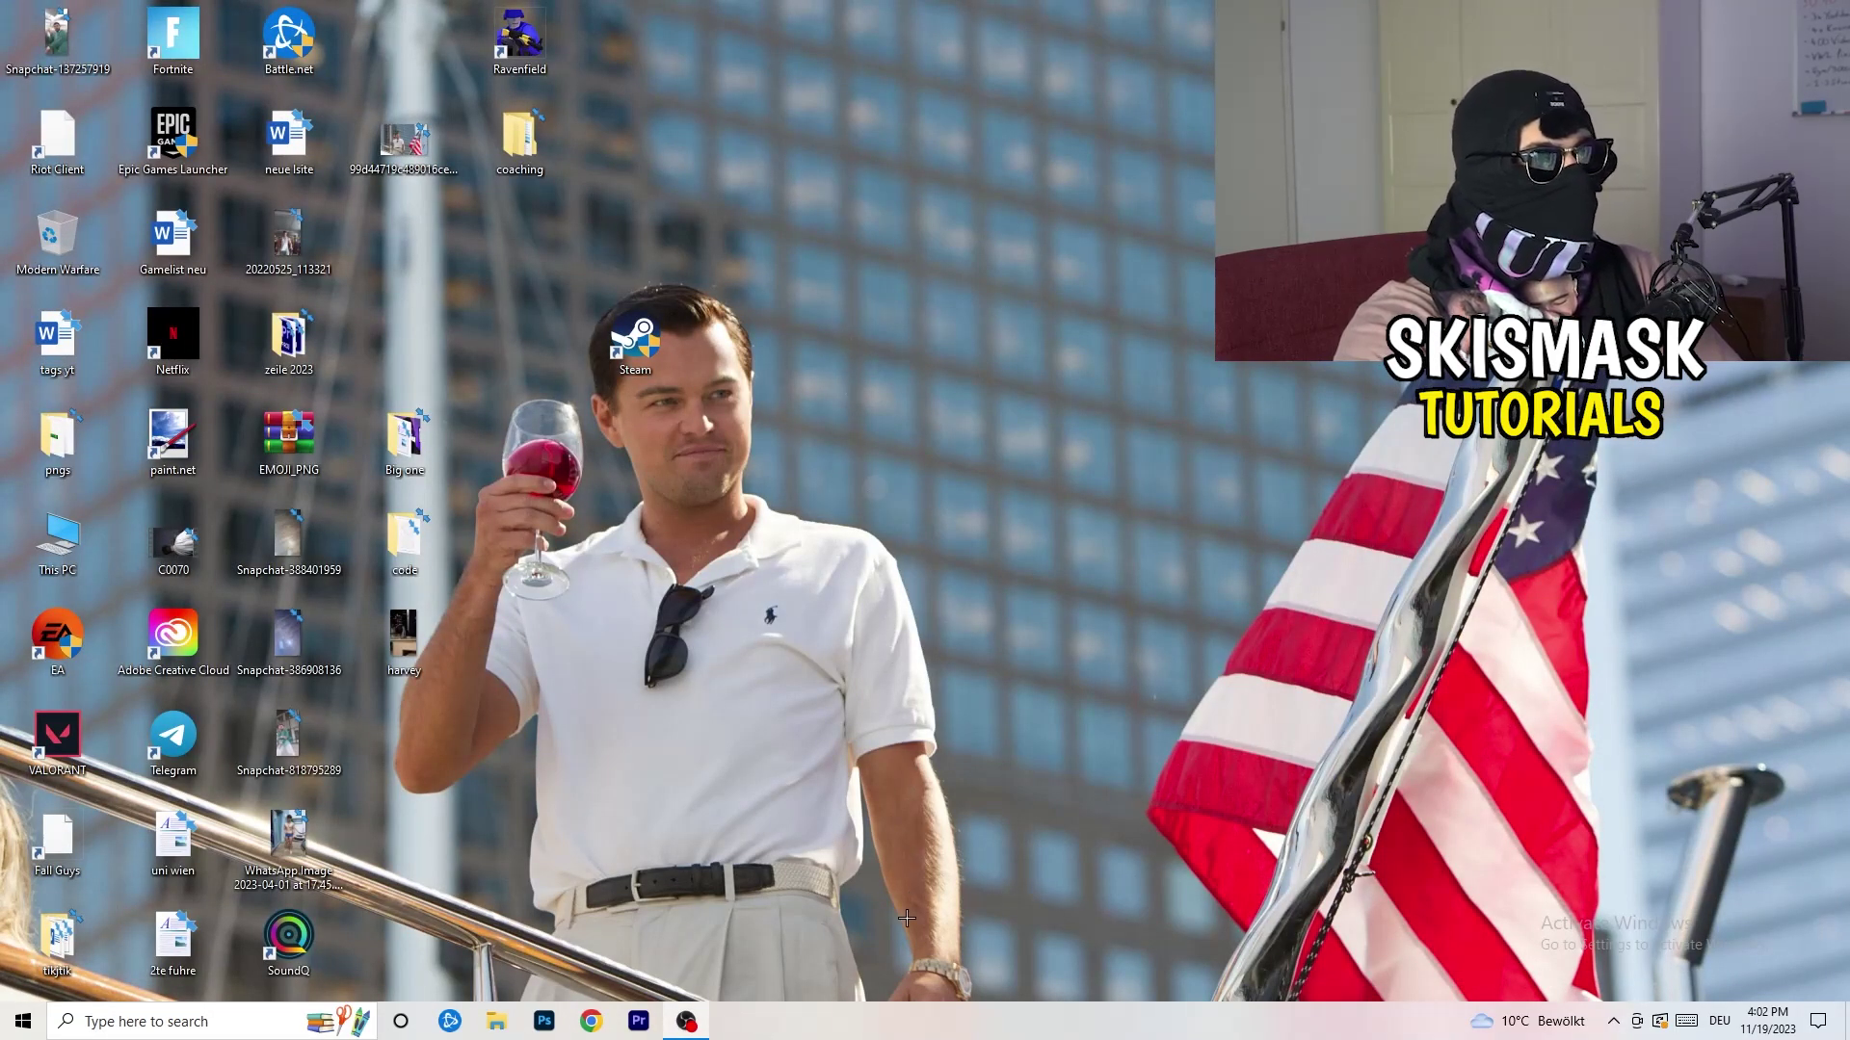
Step: Open Task Manager and maximize its window
left_click_drag(898, 1015, 647, 900)
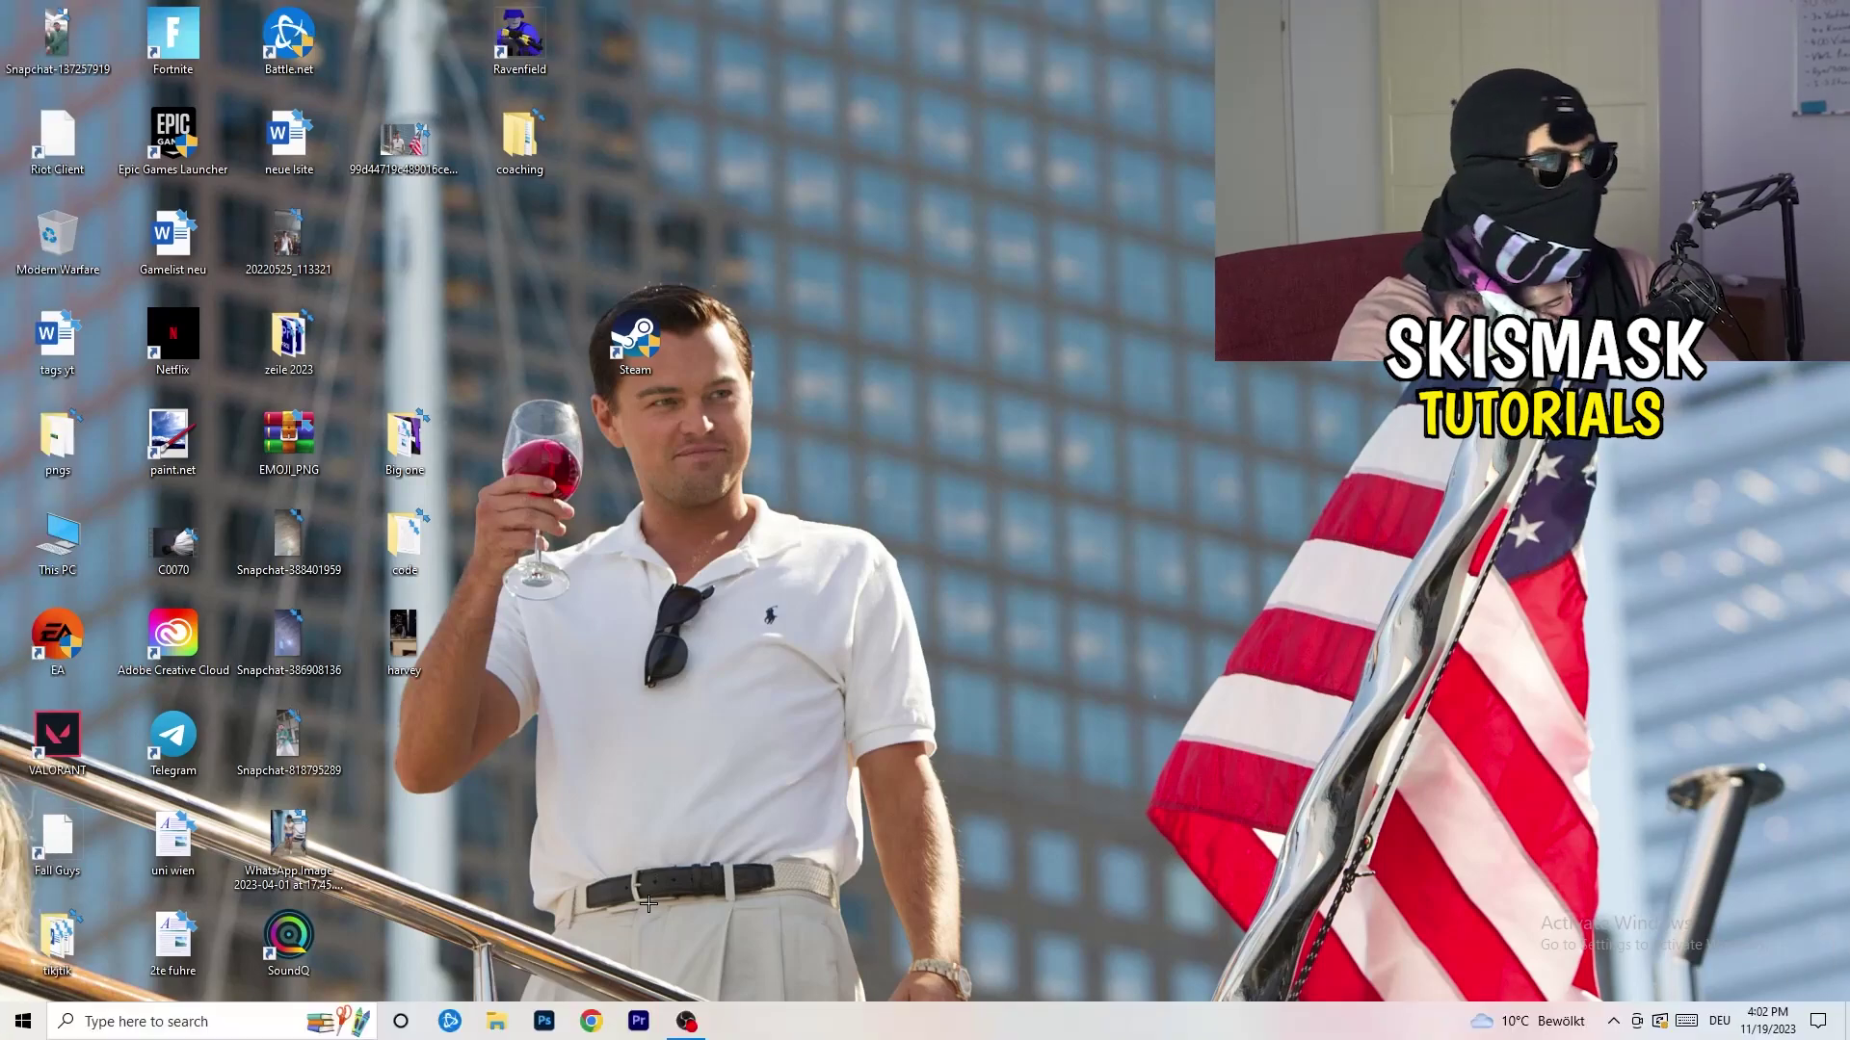
right_click(903, 1030)
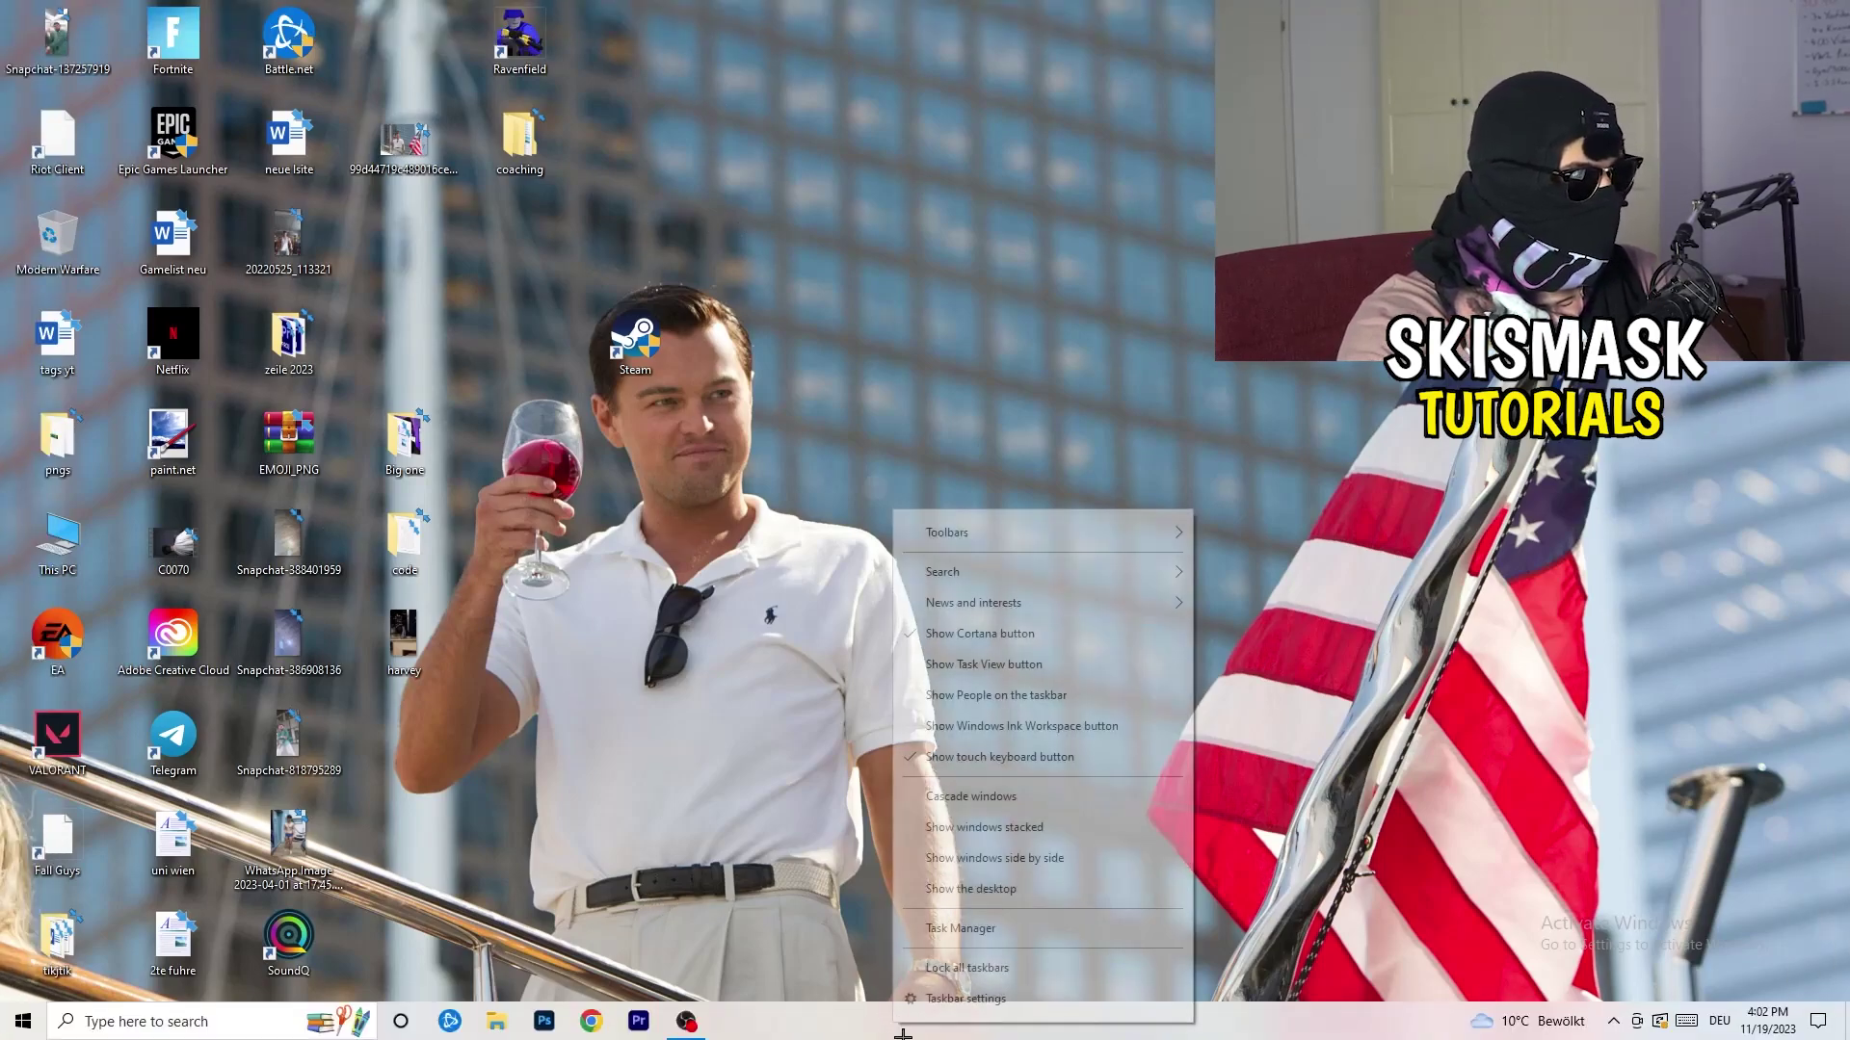
left_click(994, 930)
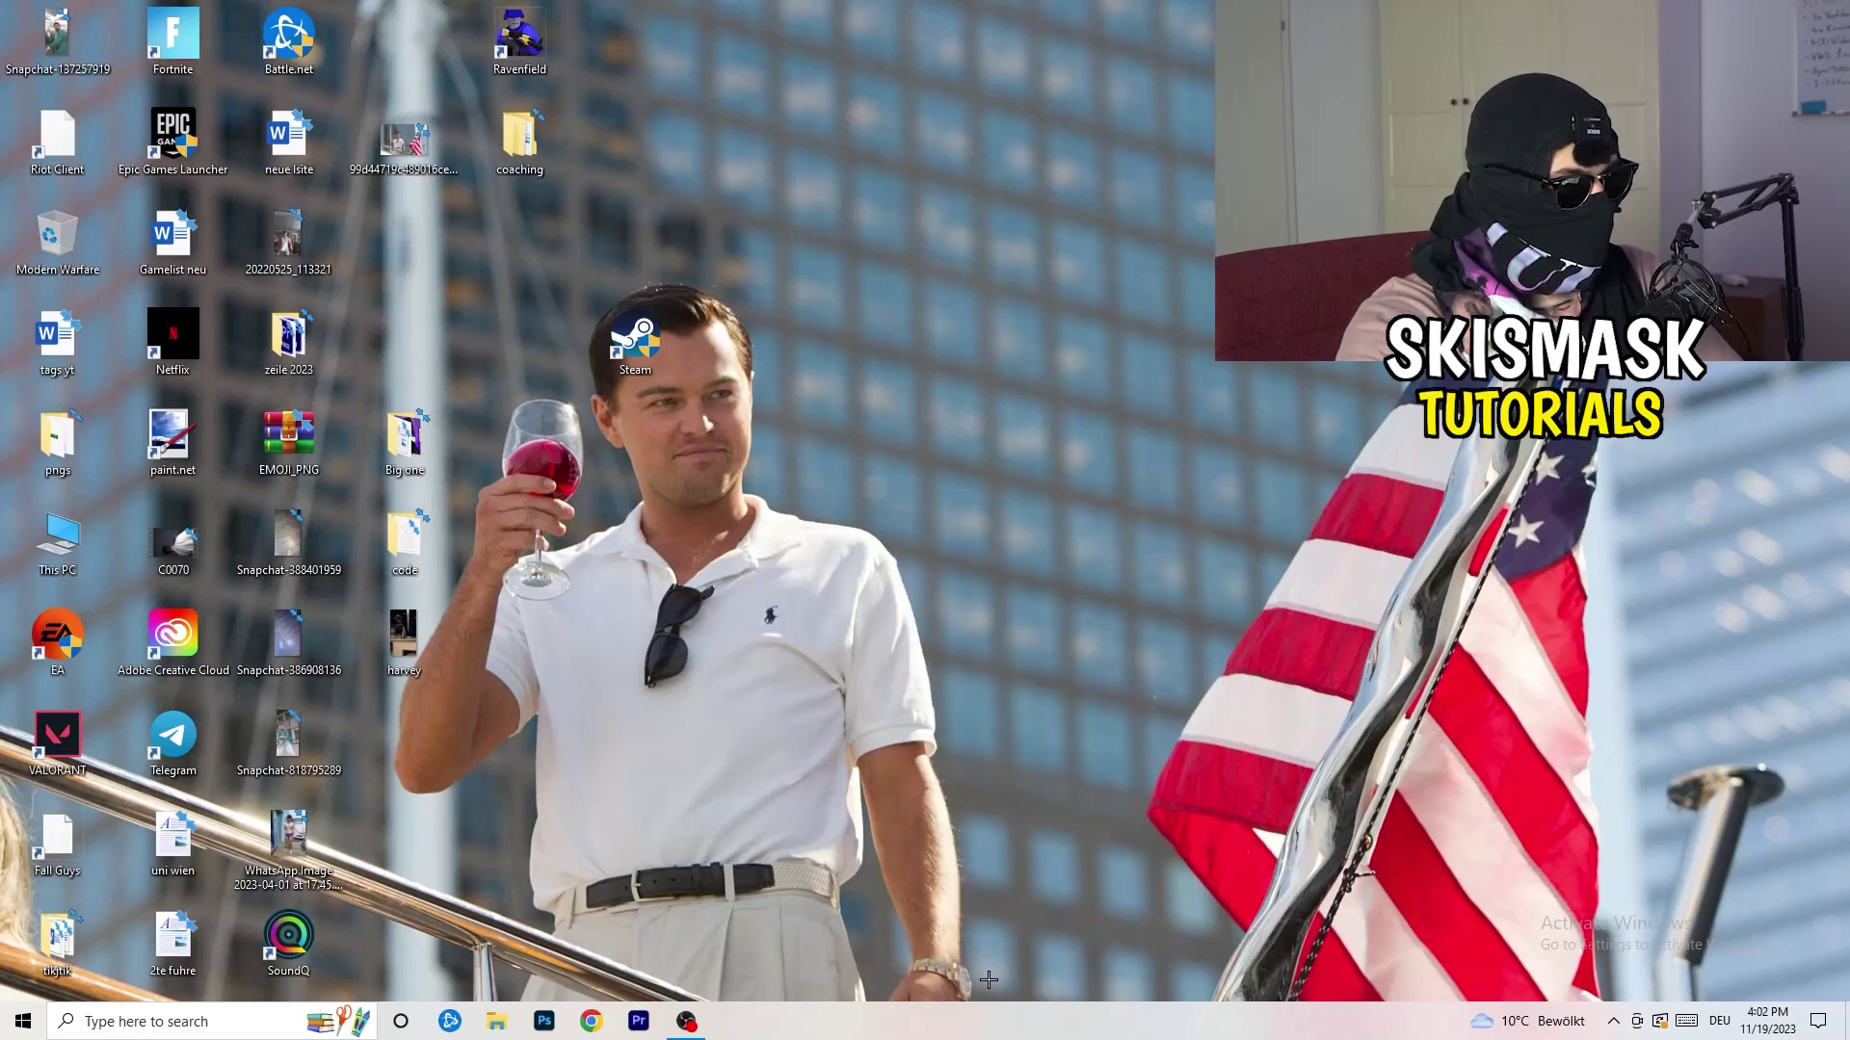
left_click(1067, 48)
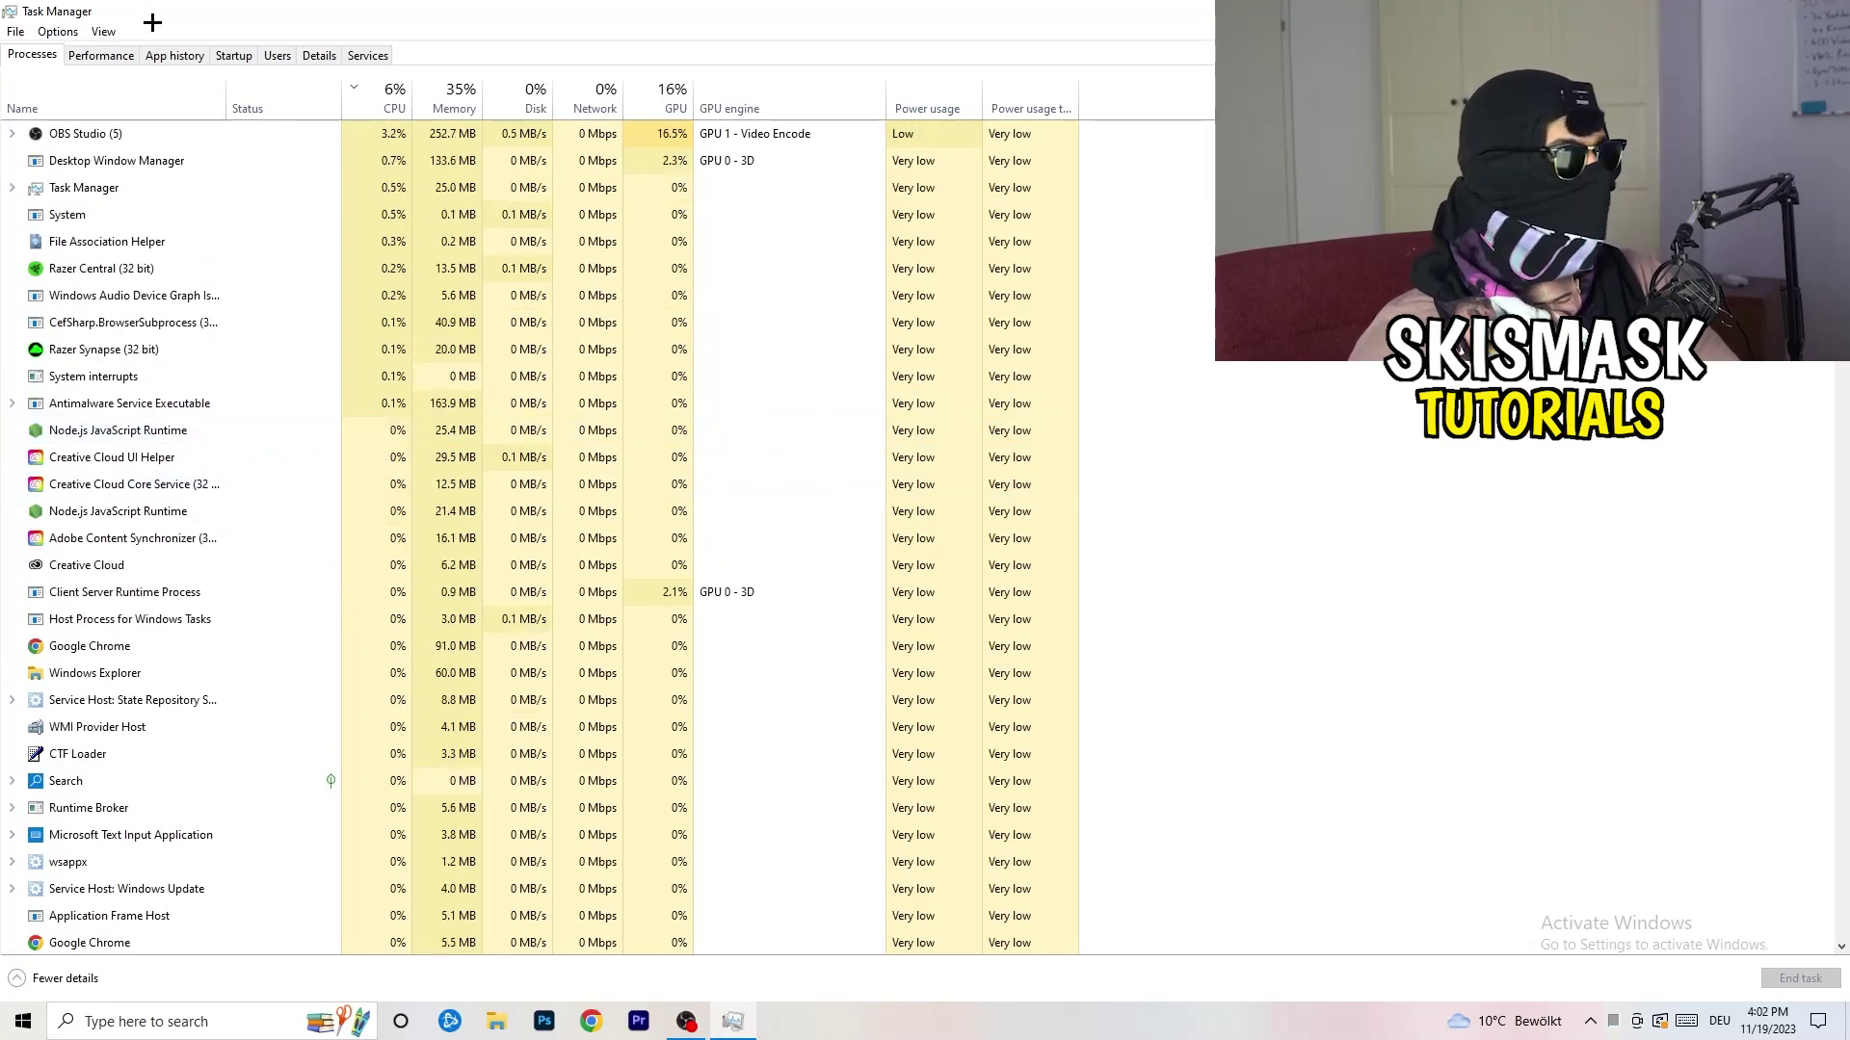
Step: Examine the running processes sorted by GPU usage and by CPU usage, checking the actions available for OBS Studio
left_click(669, 89)
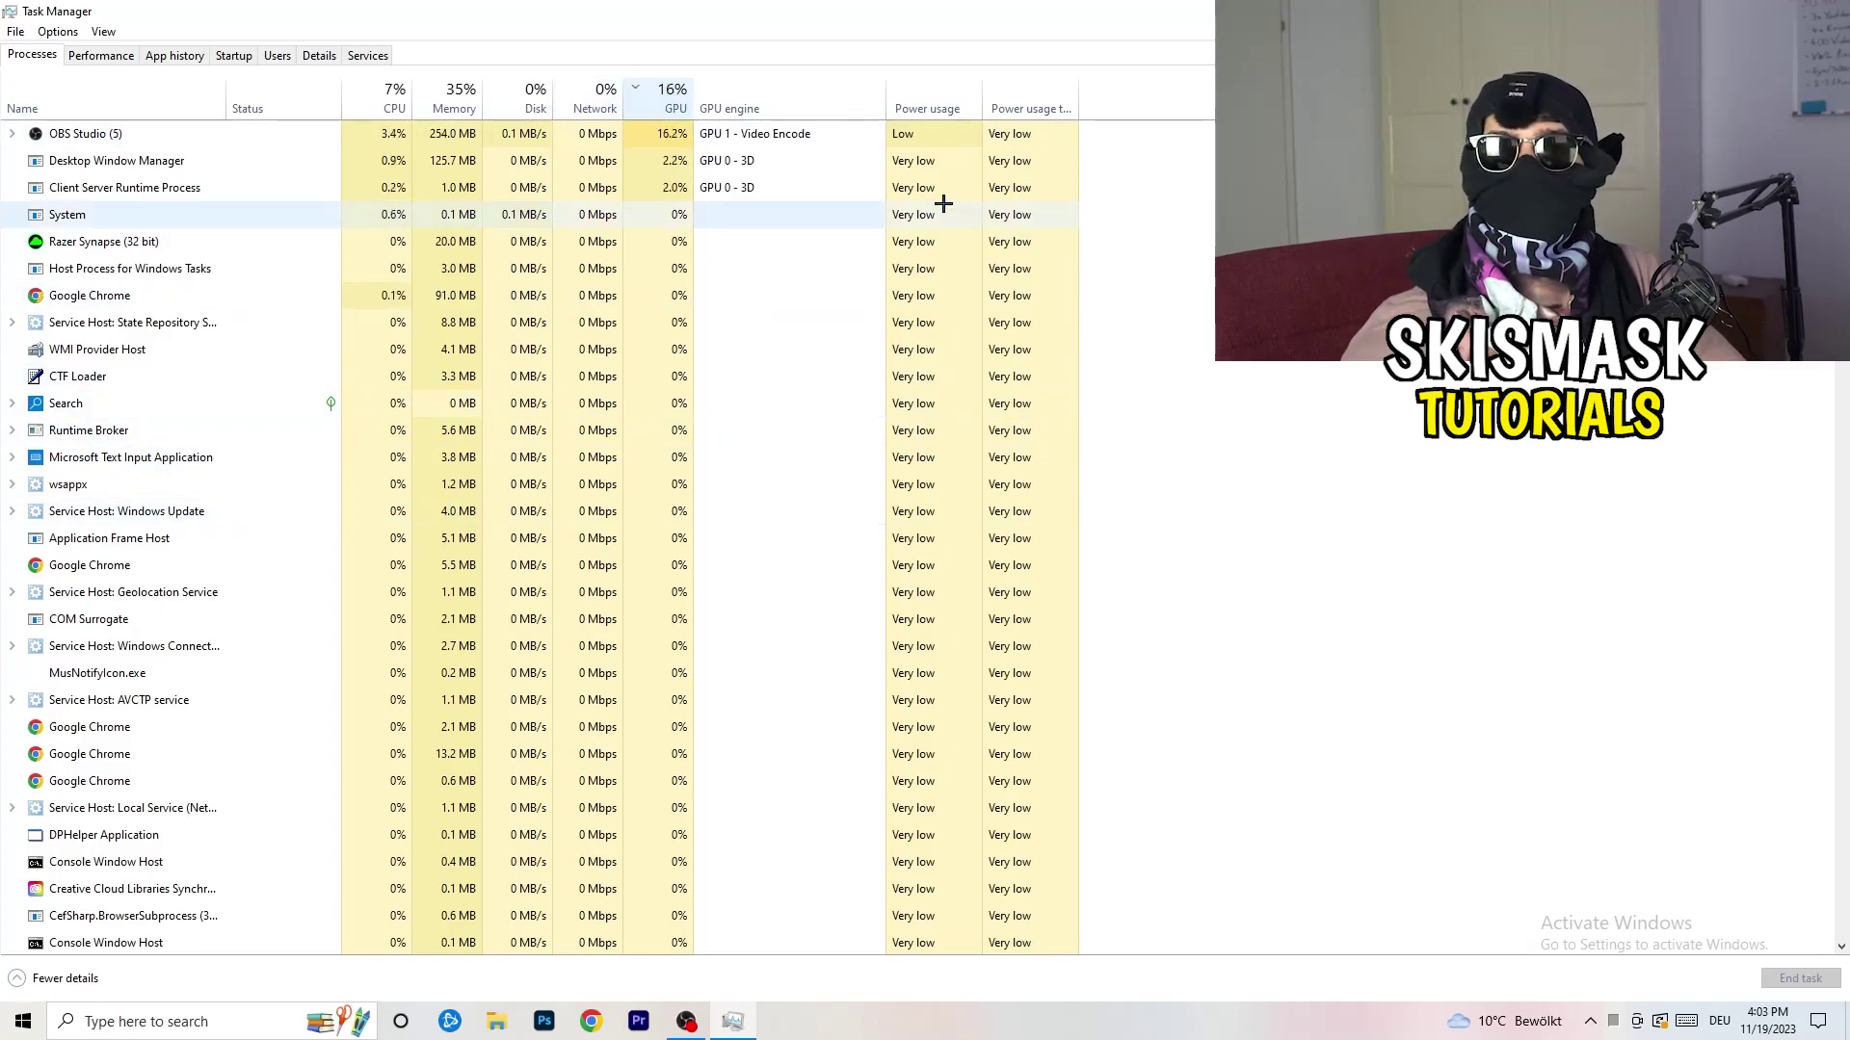
right_click(673, 140)
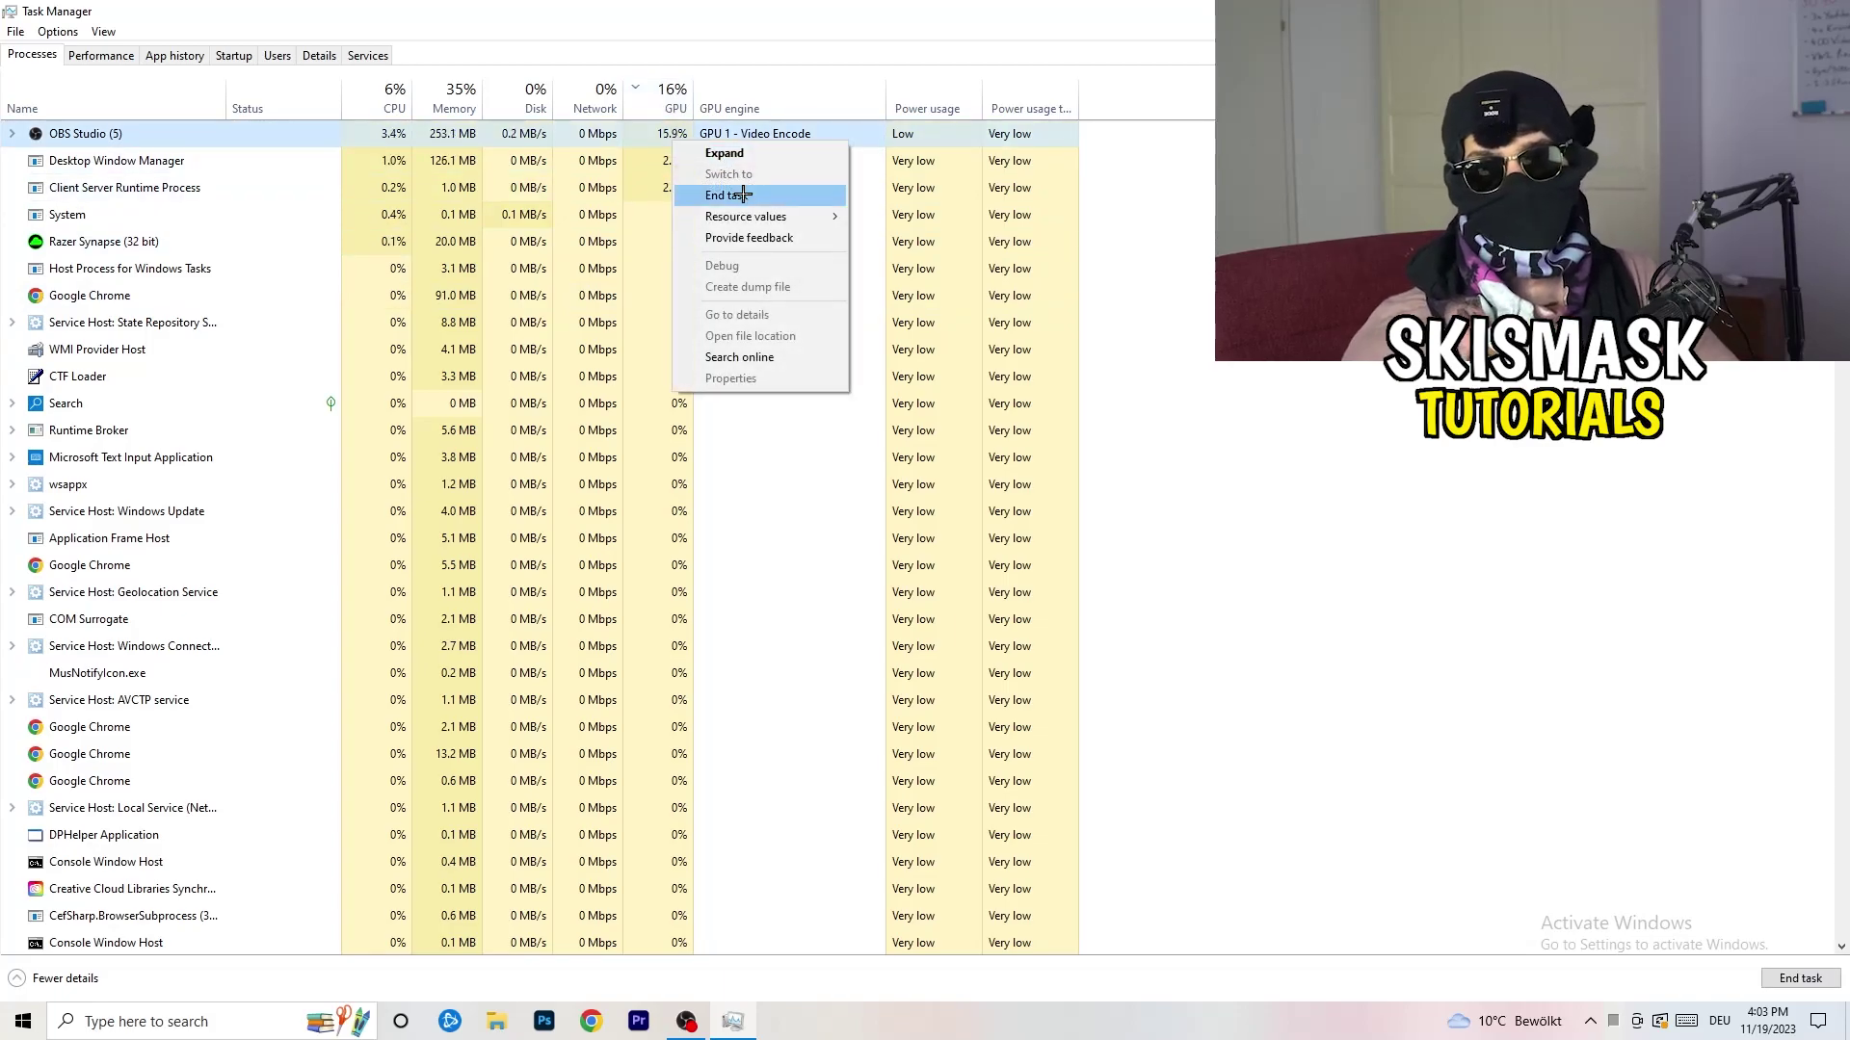
left_click(1205, 235)
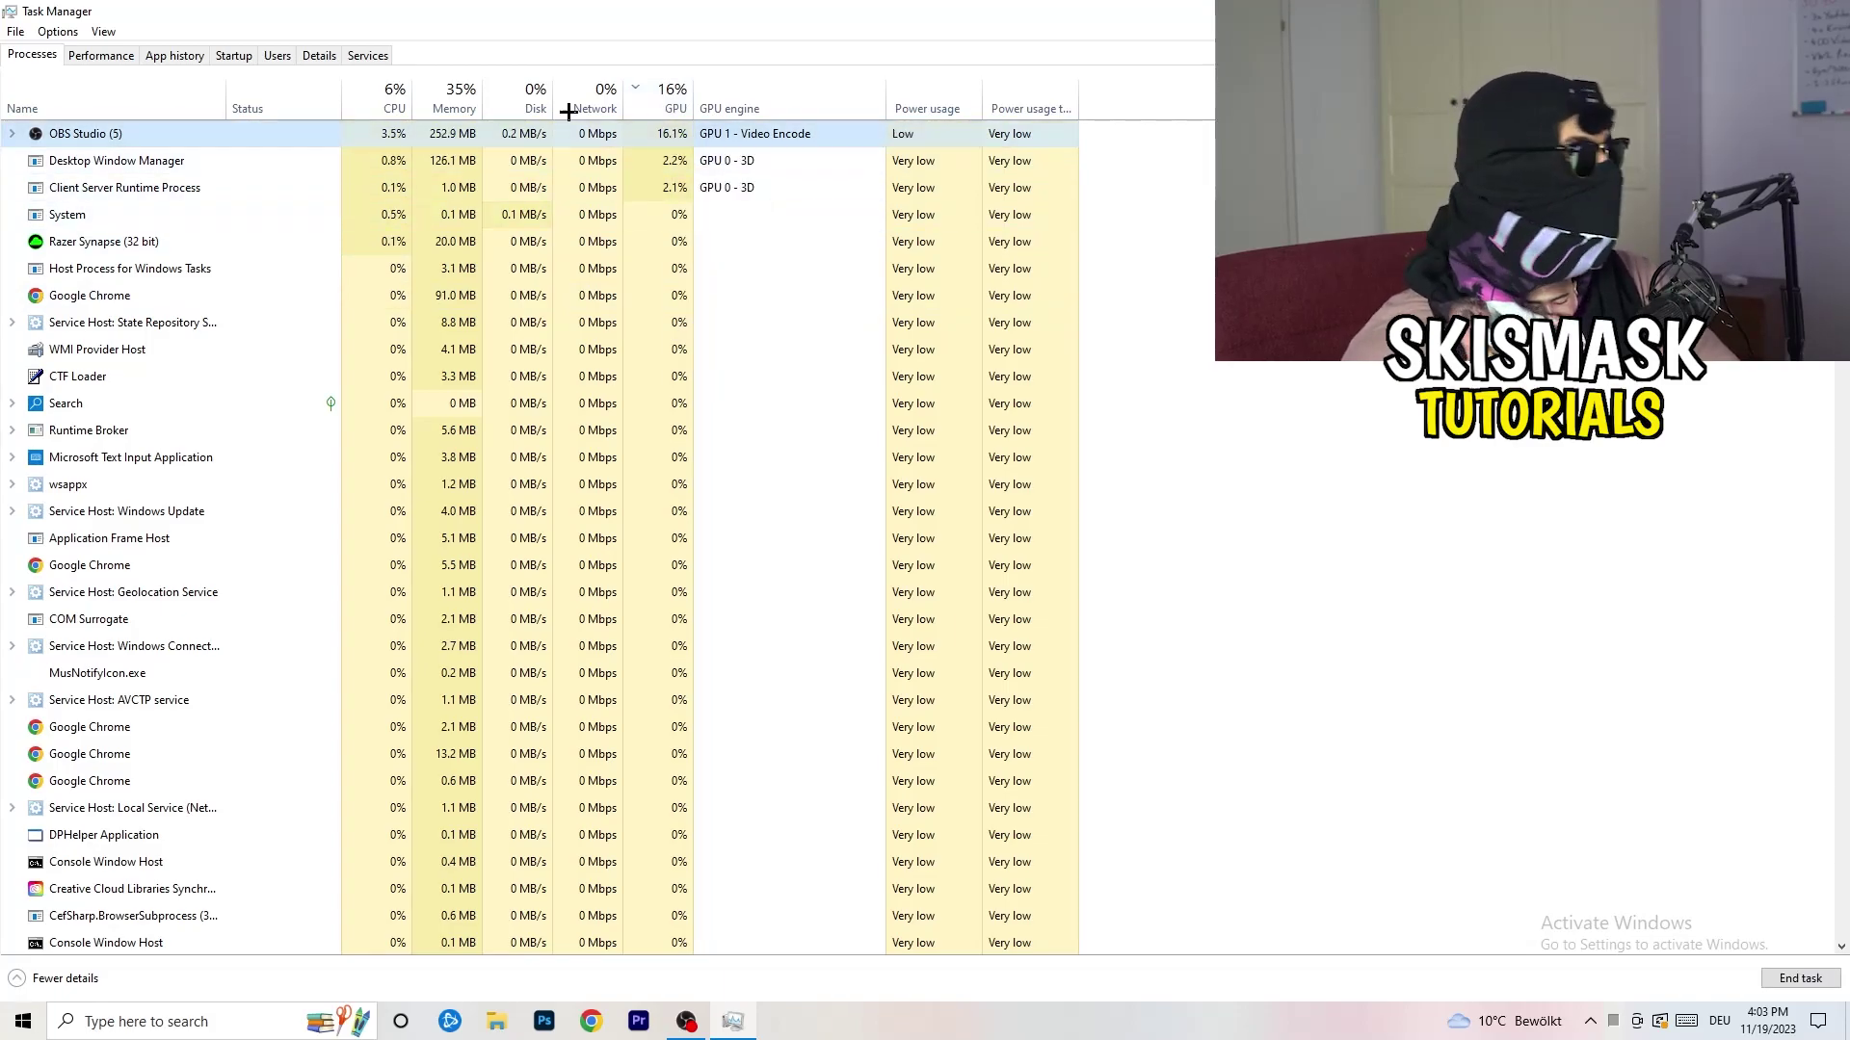
left_click(390, 101)
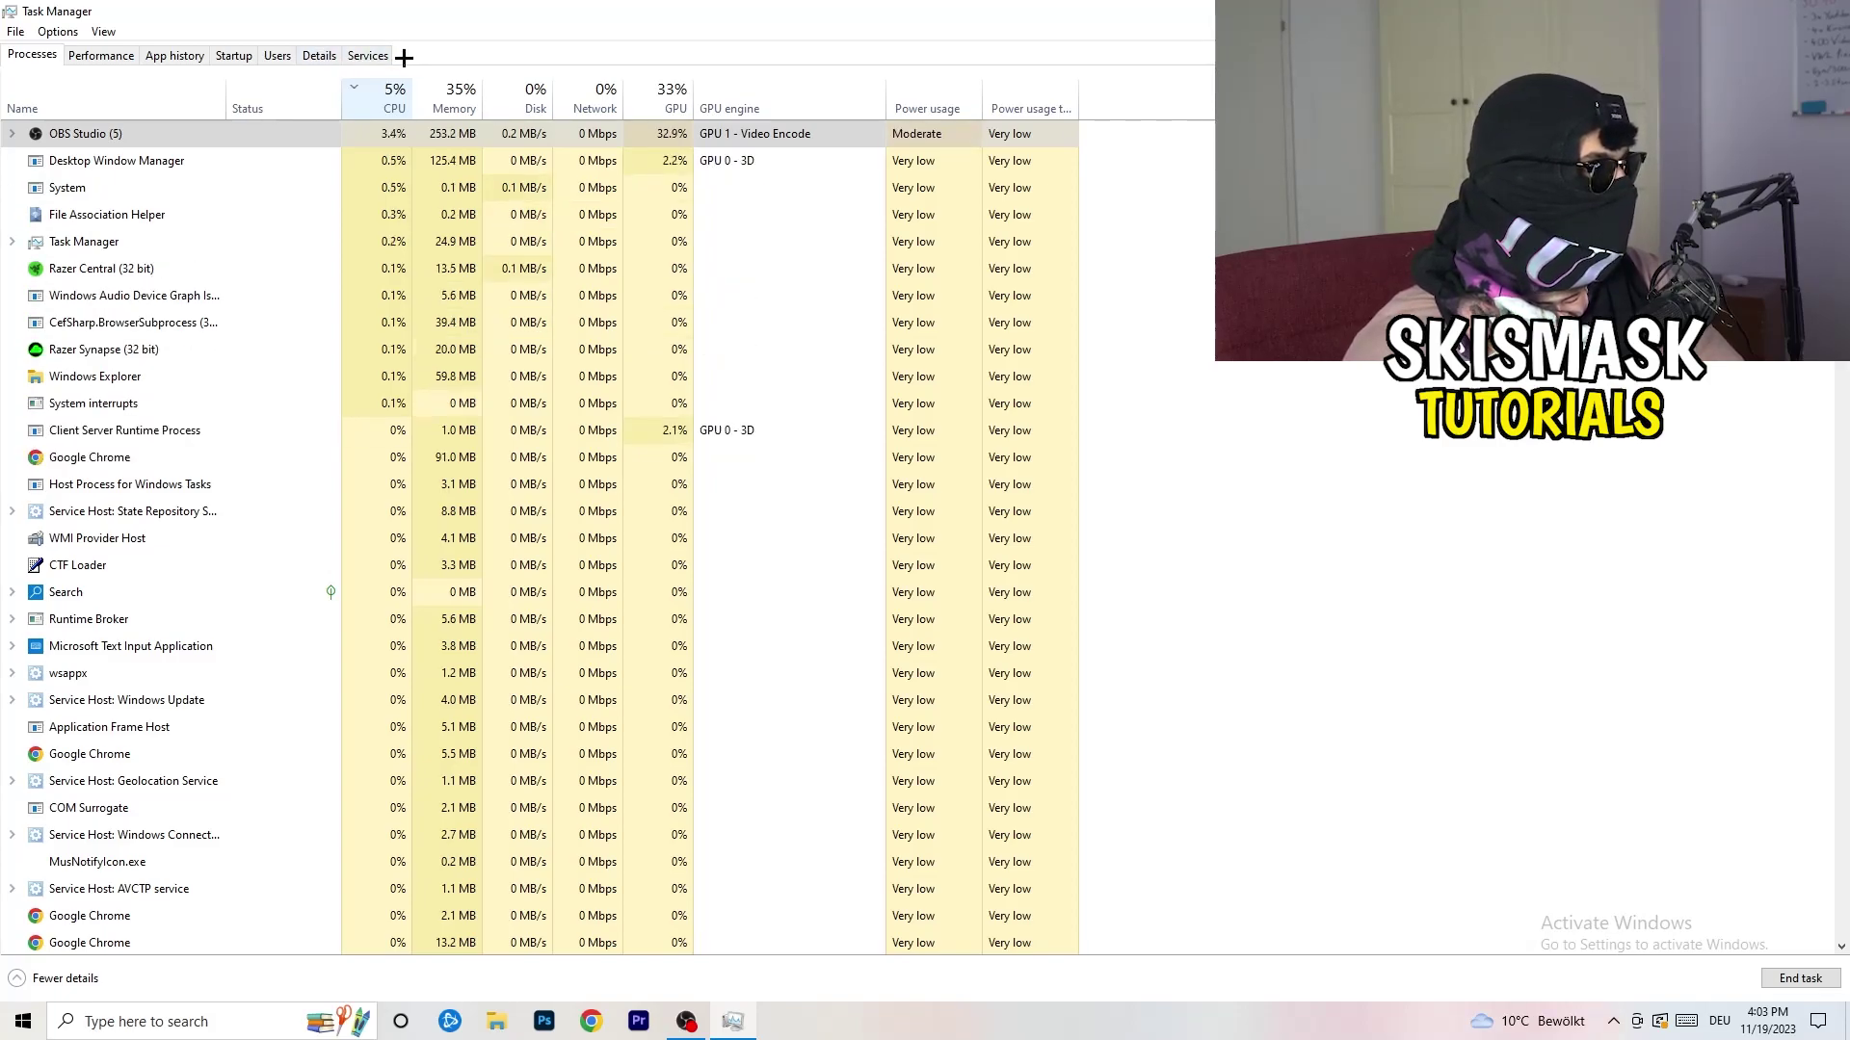
Step: Show the priority choices for a Creative Cloud UI Helper process in the detailed process list
left_click(316, 53)
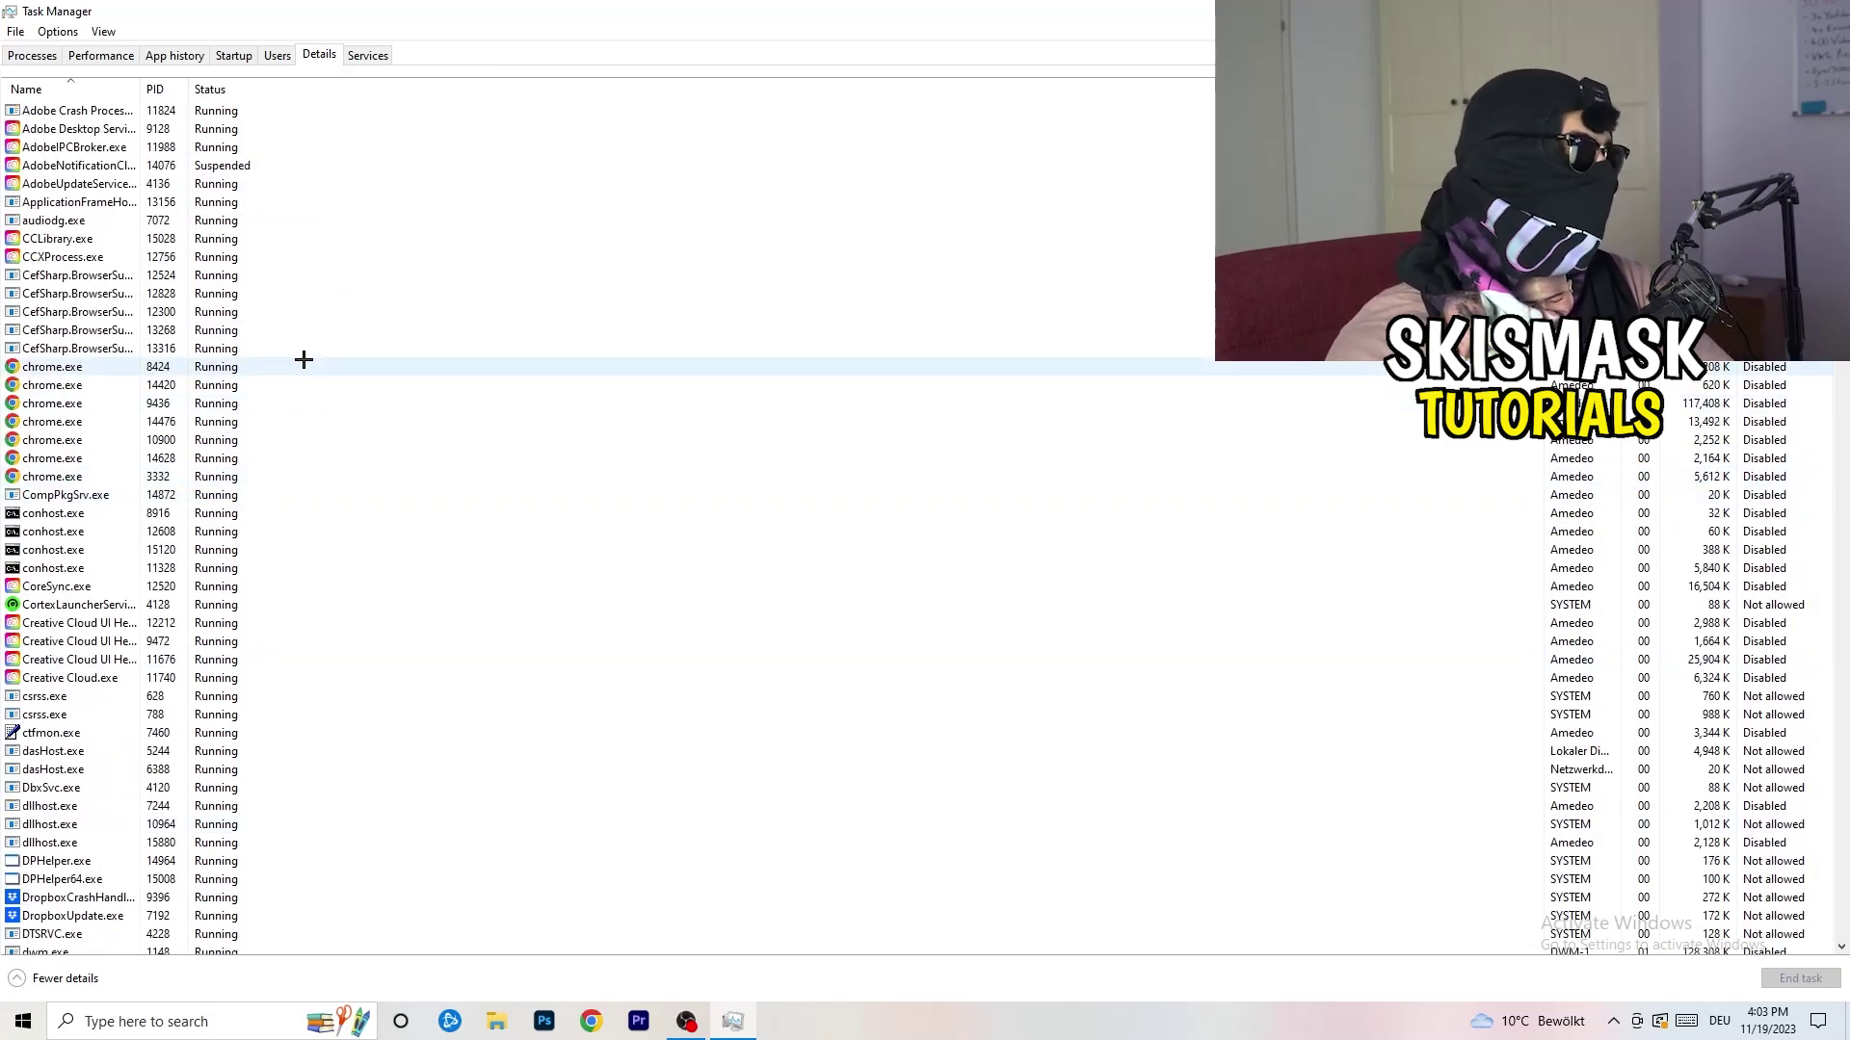
scroll(108, 529, "down", 3)
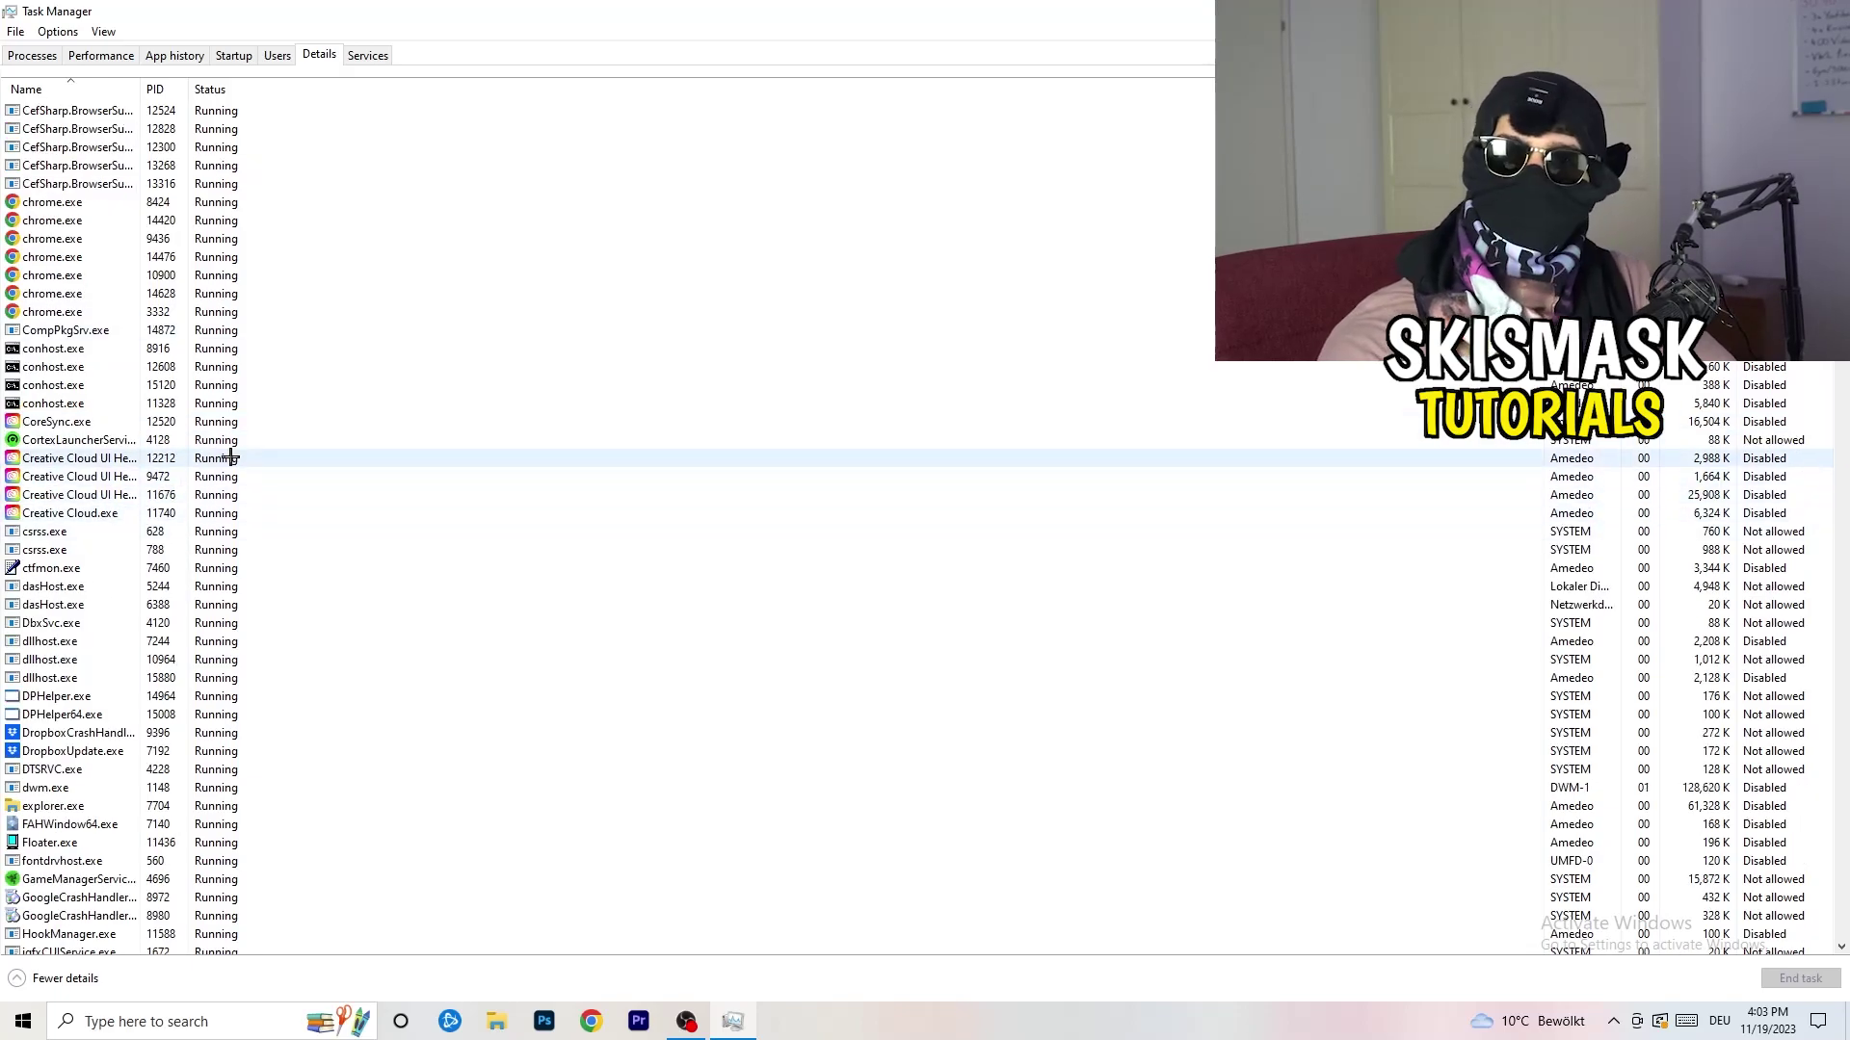
right_click(77, 494)
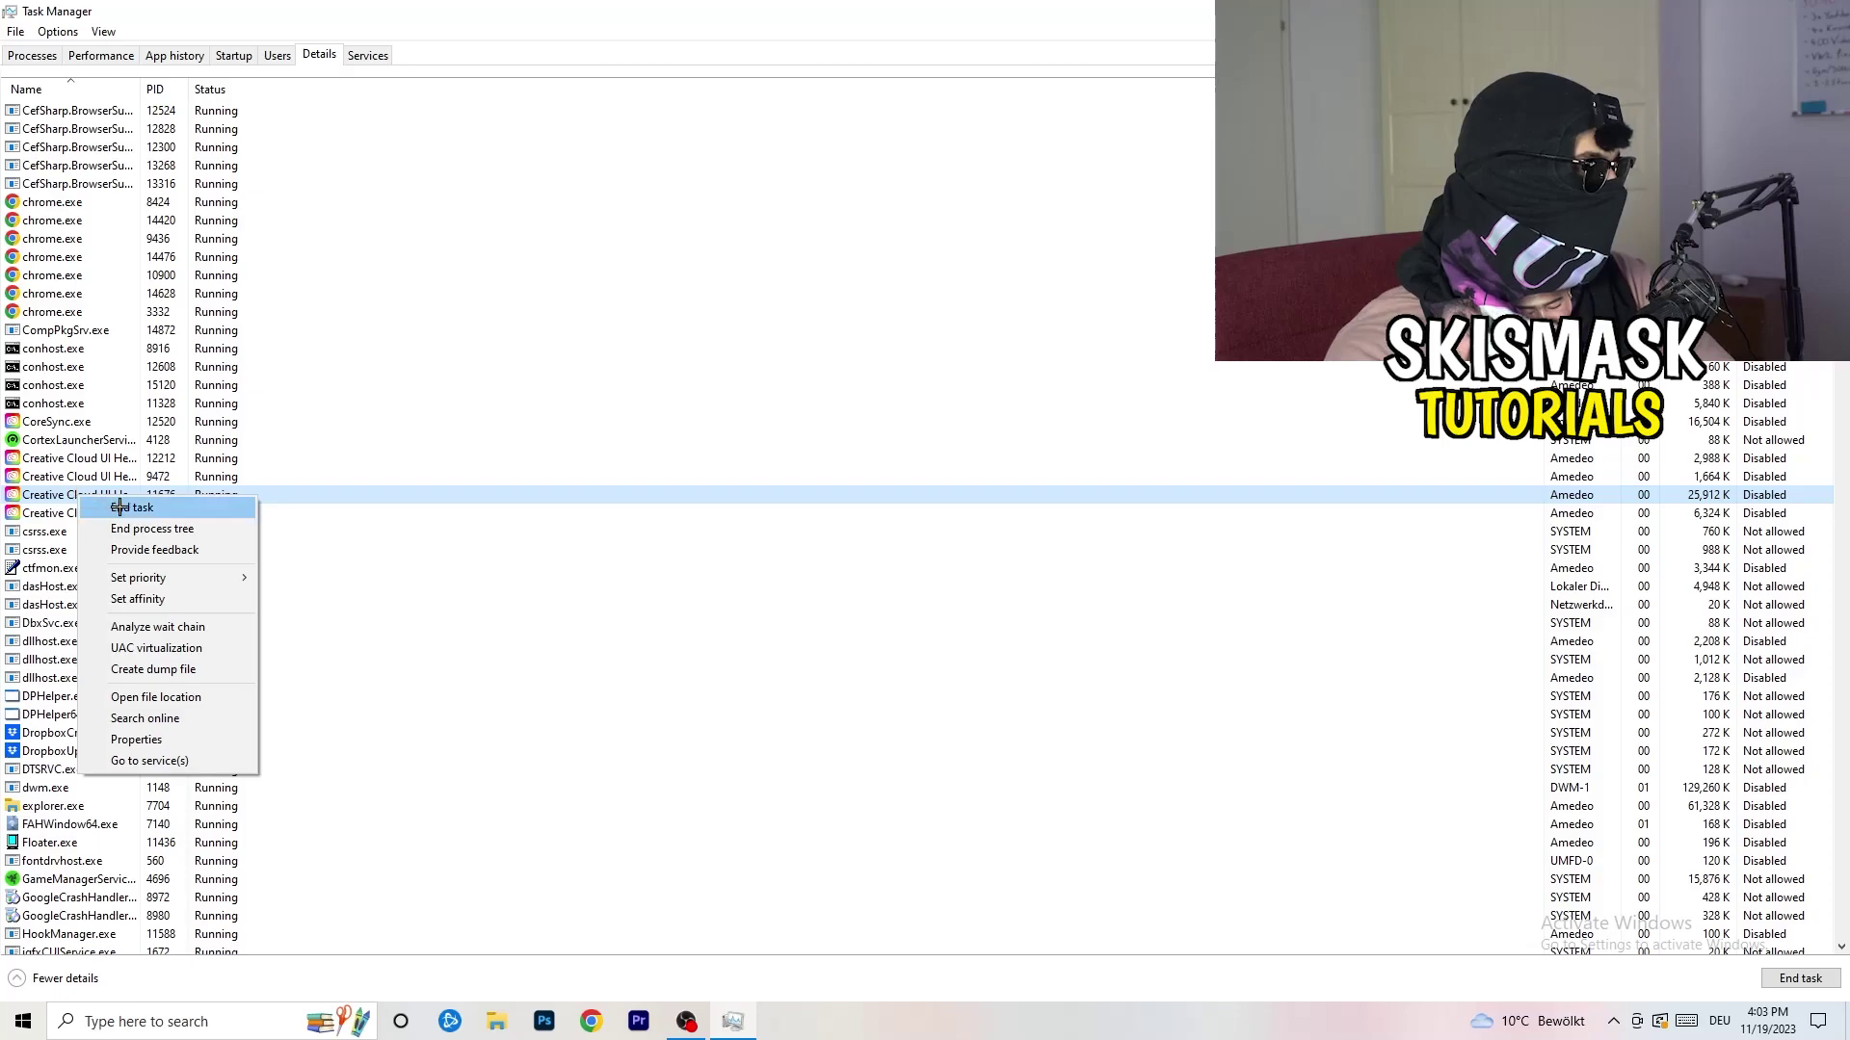
mouse_move(154, 578)
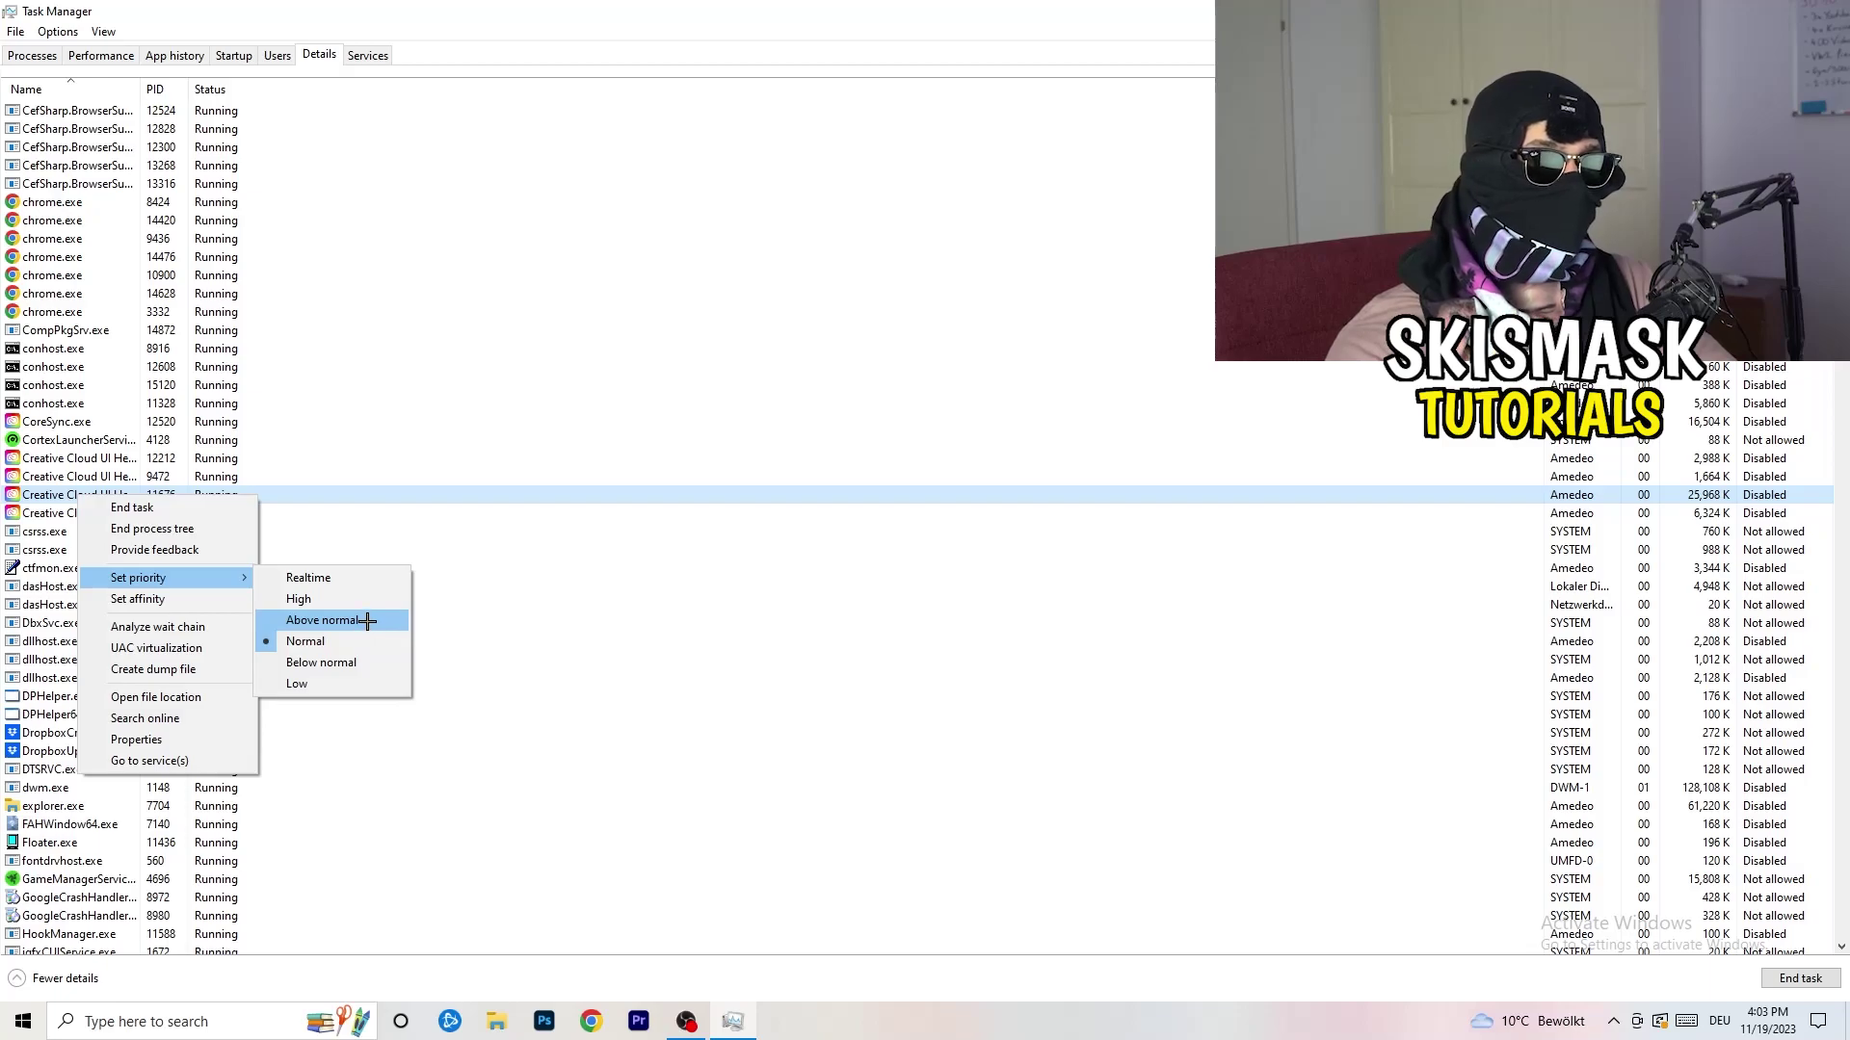
Step: Review the startup apps and the actions available for DT_Startup, then close Task Manager
left_click(253, 60)
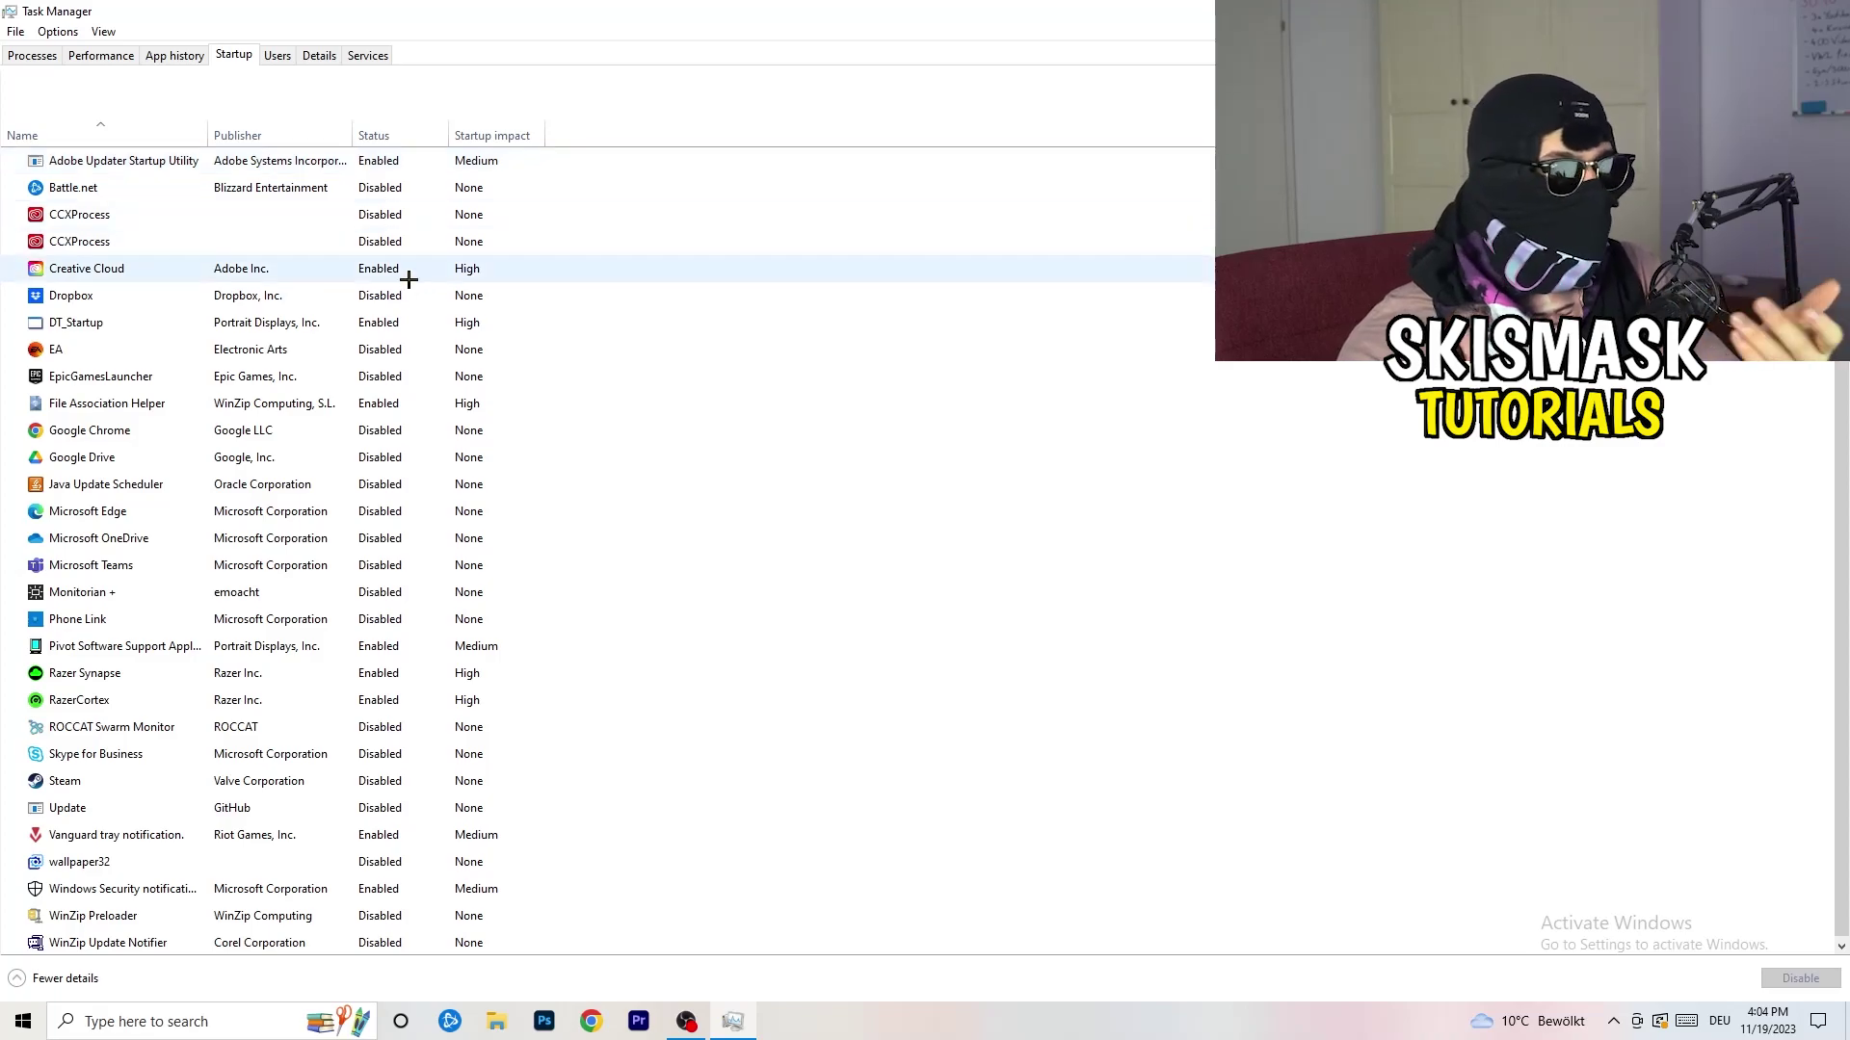
right_click(424, 317)
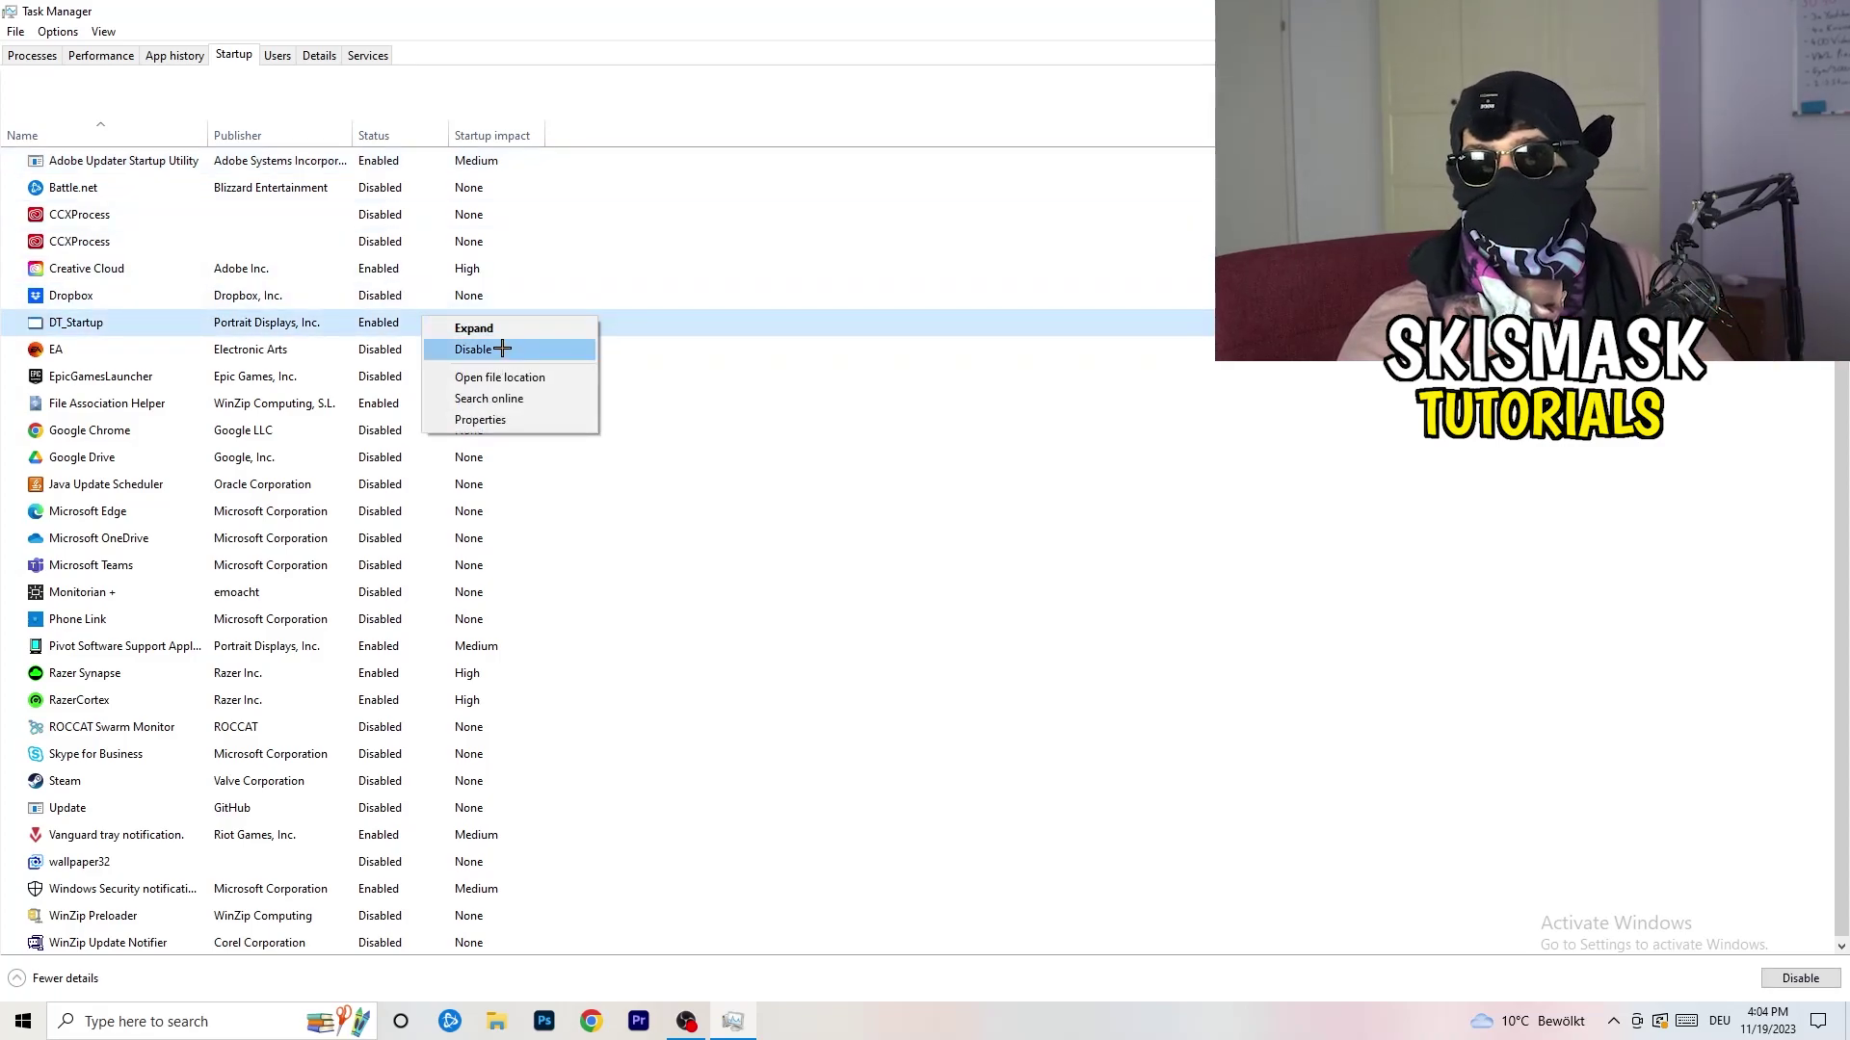
key("Escape")
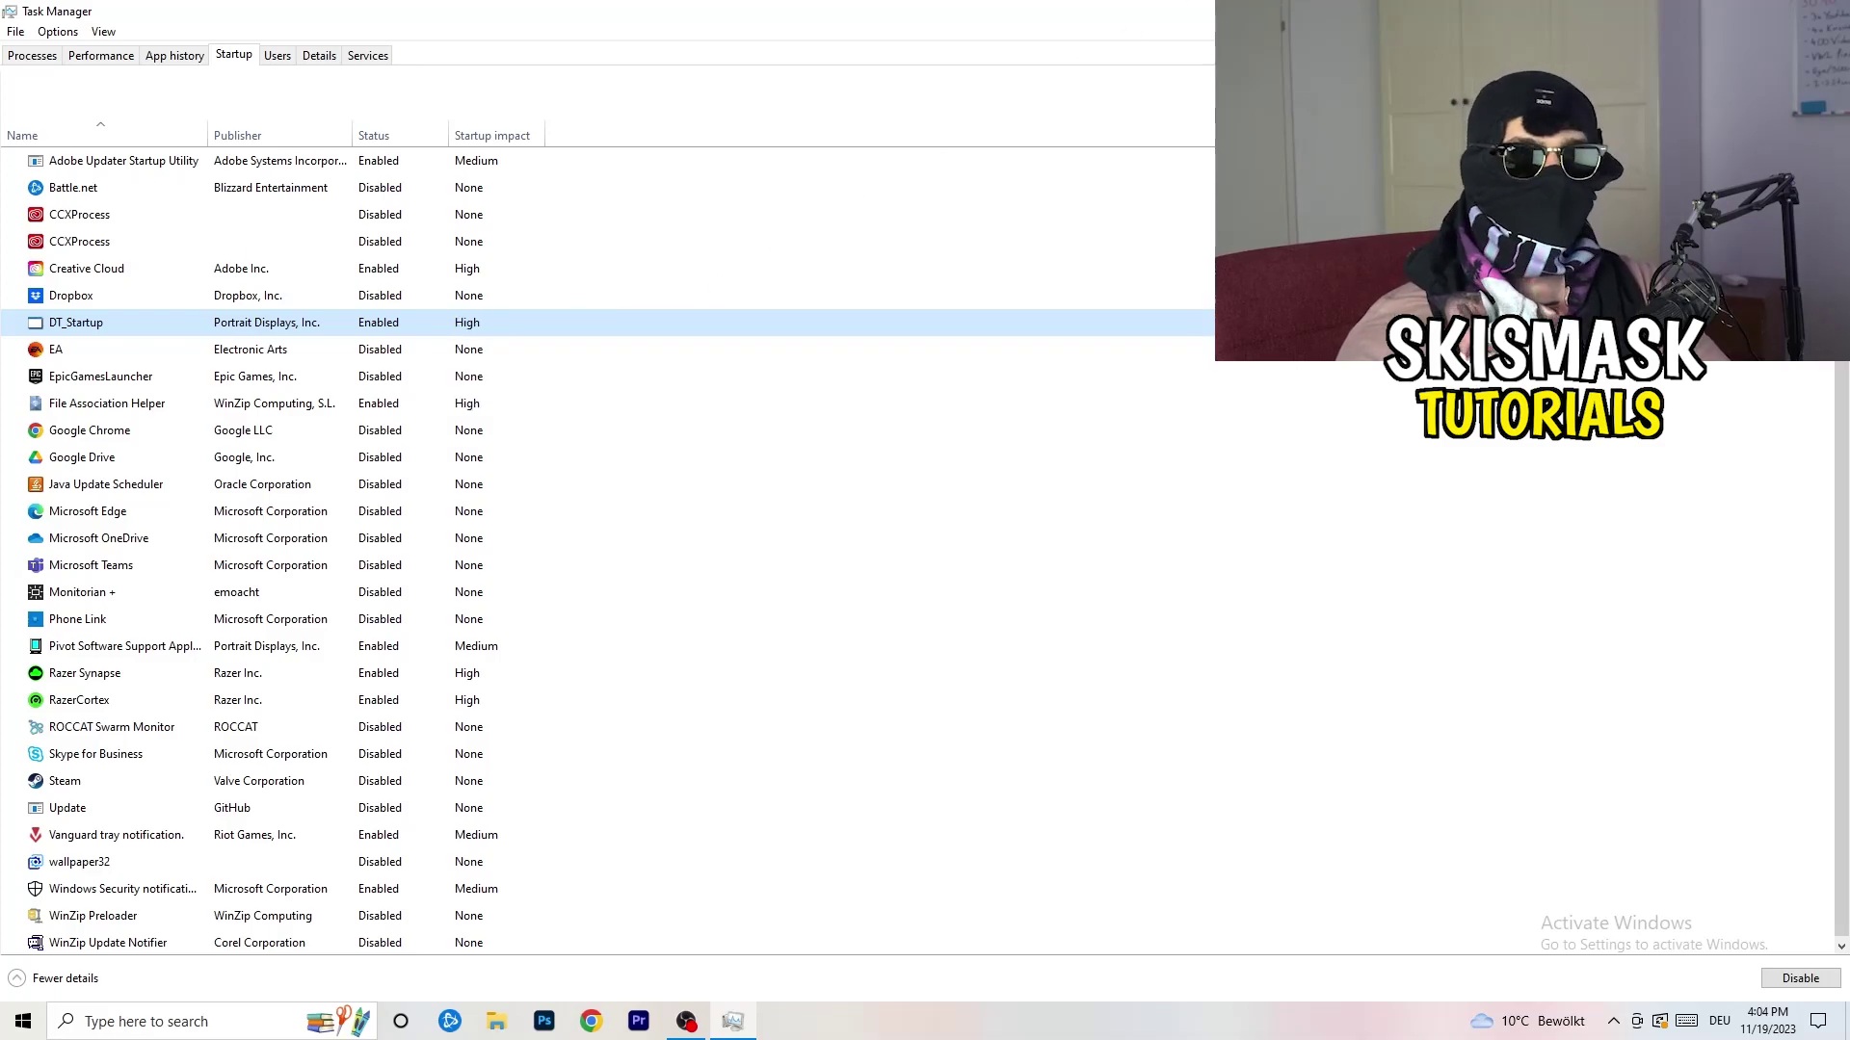
key("alt+F4")
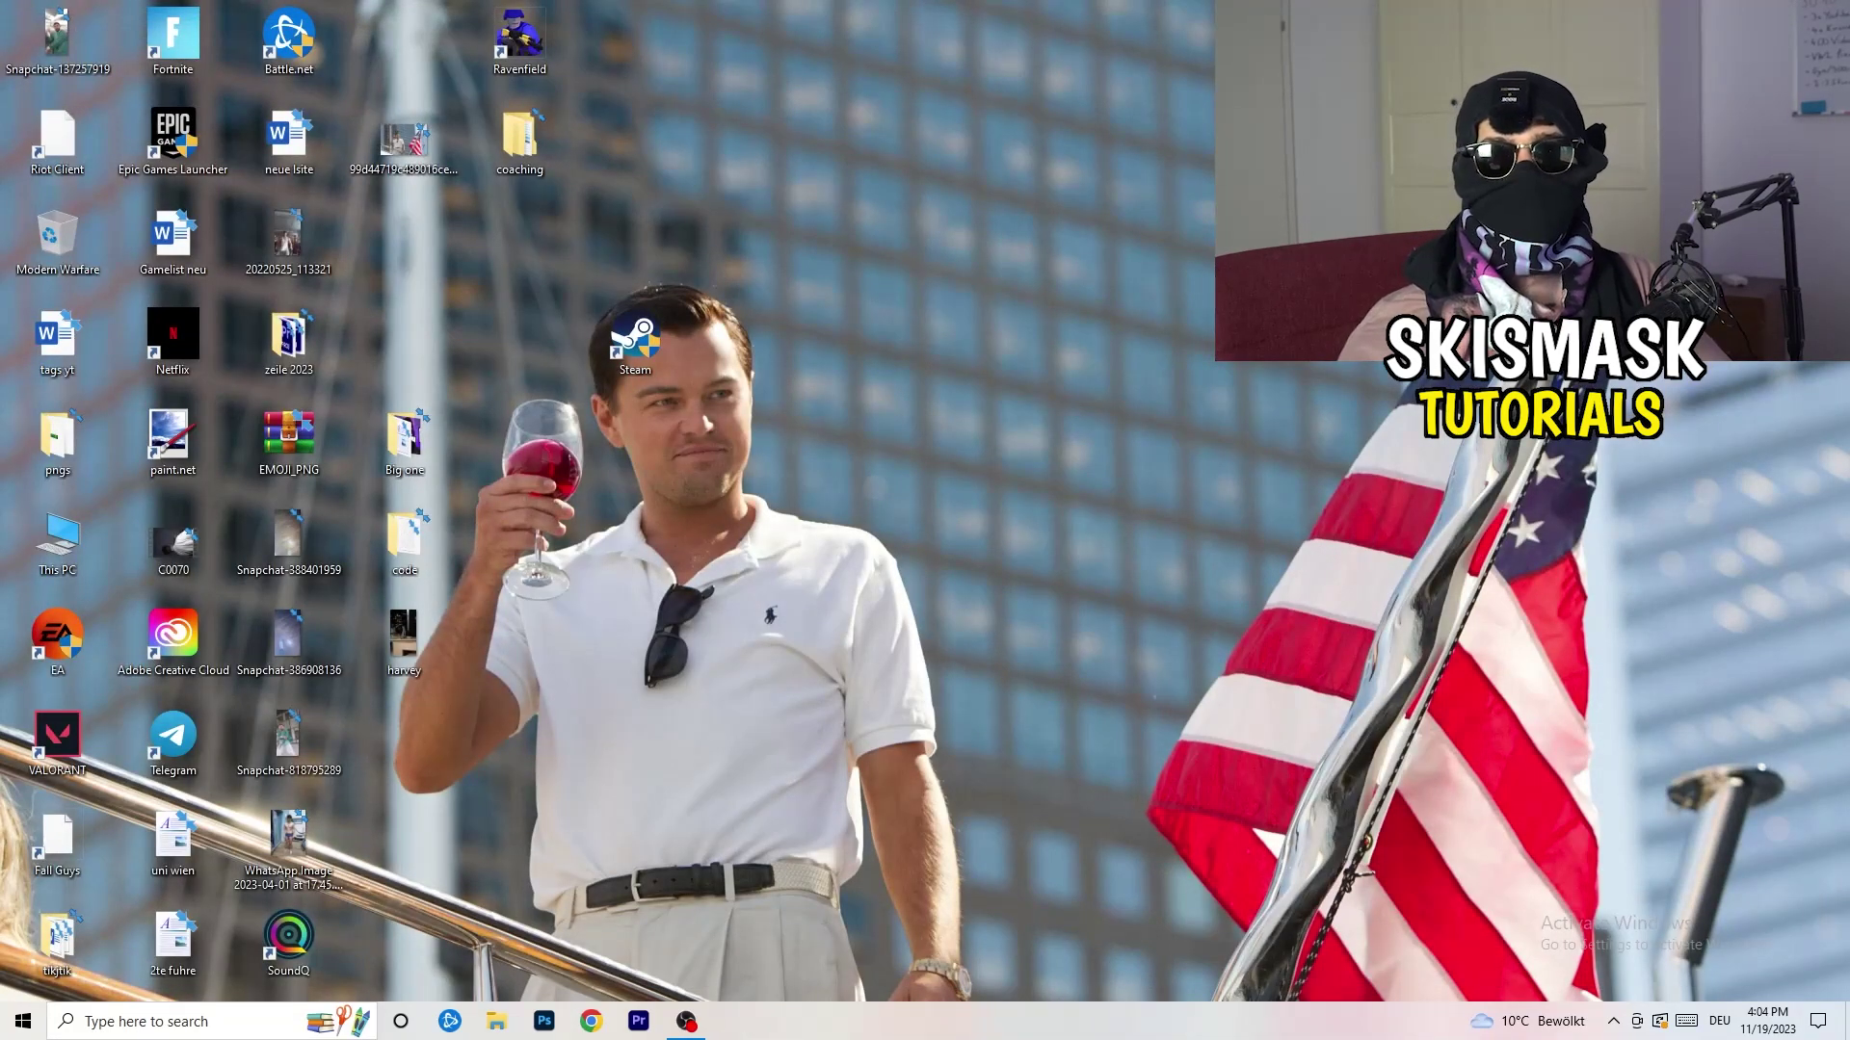
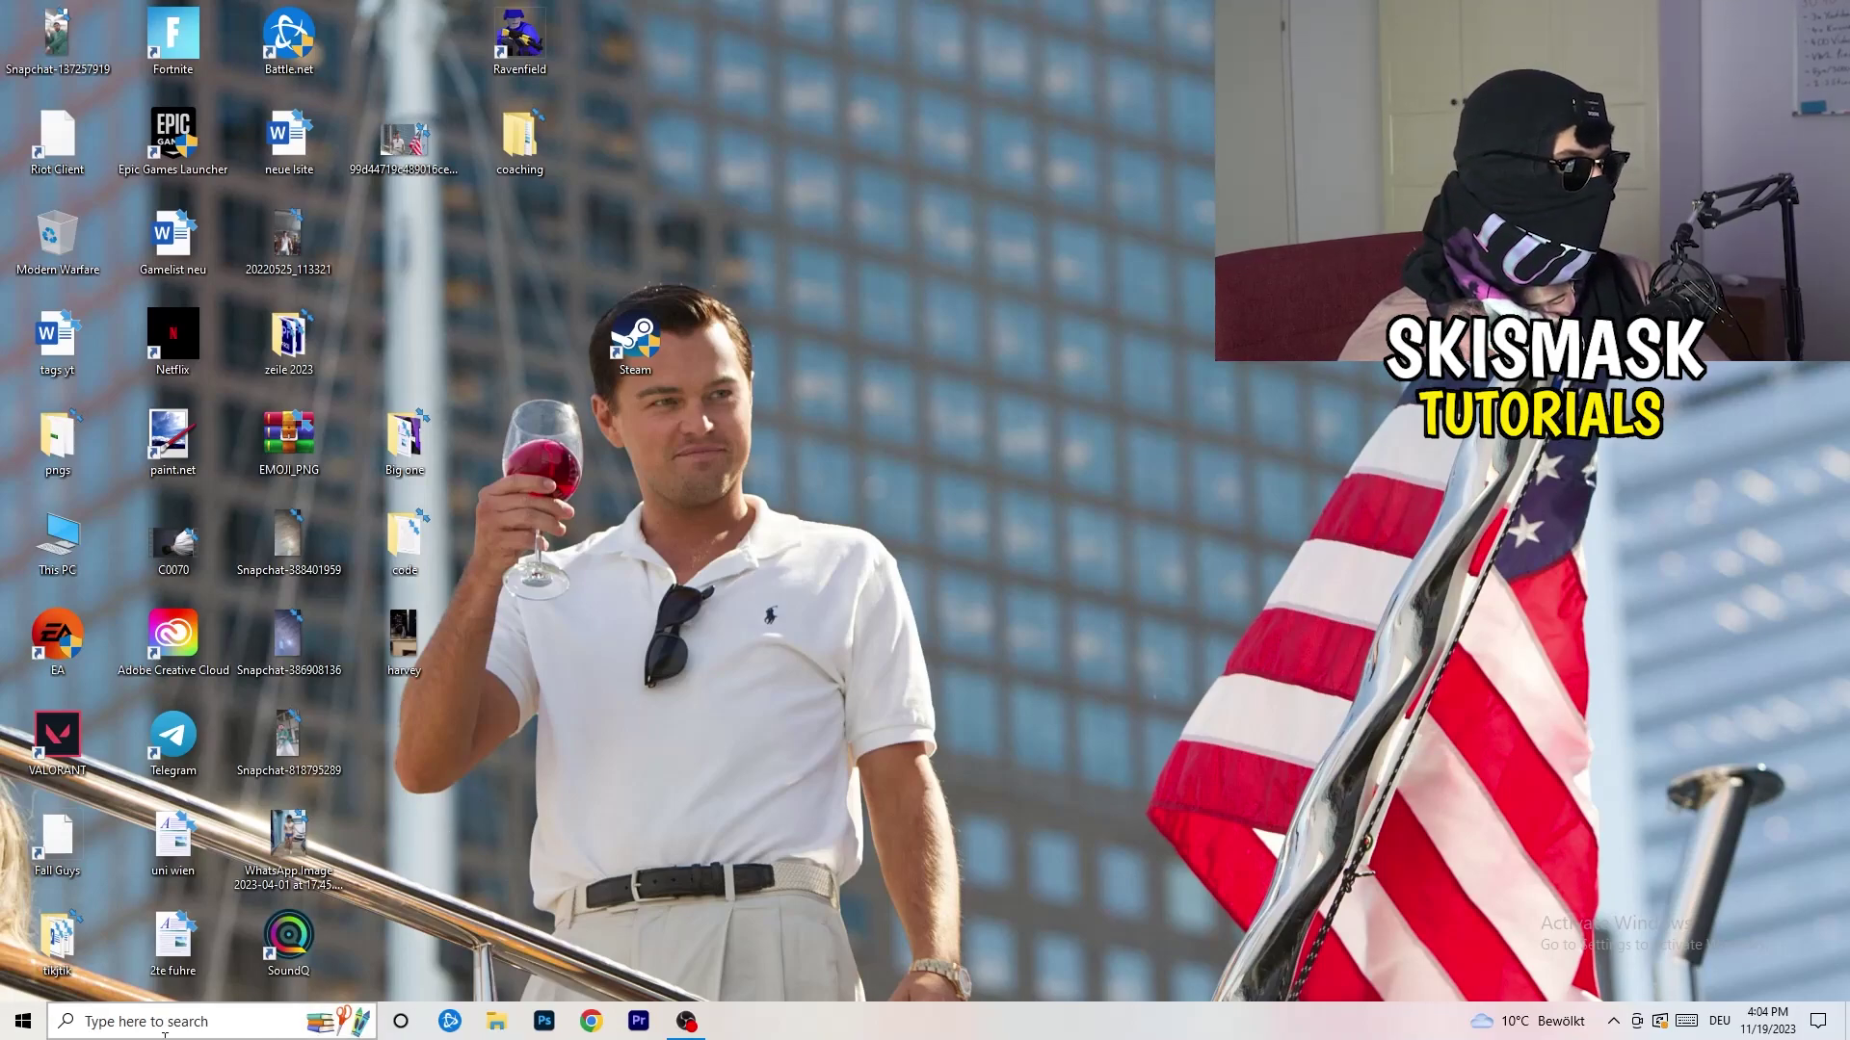
Step: Open the Windows display settings and review the scaling options, resolution and multiple-display settings
left_click(7, 1034)
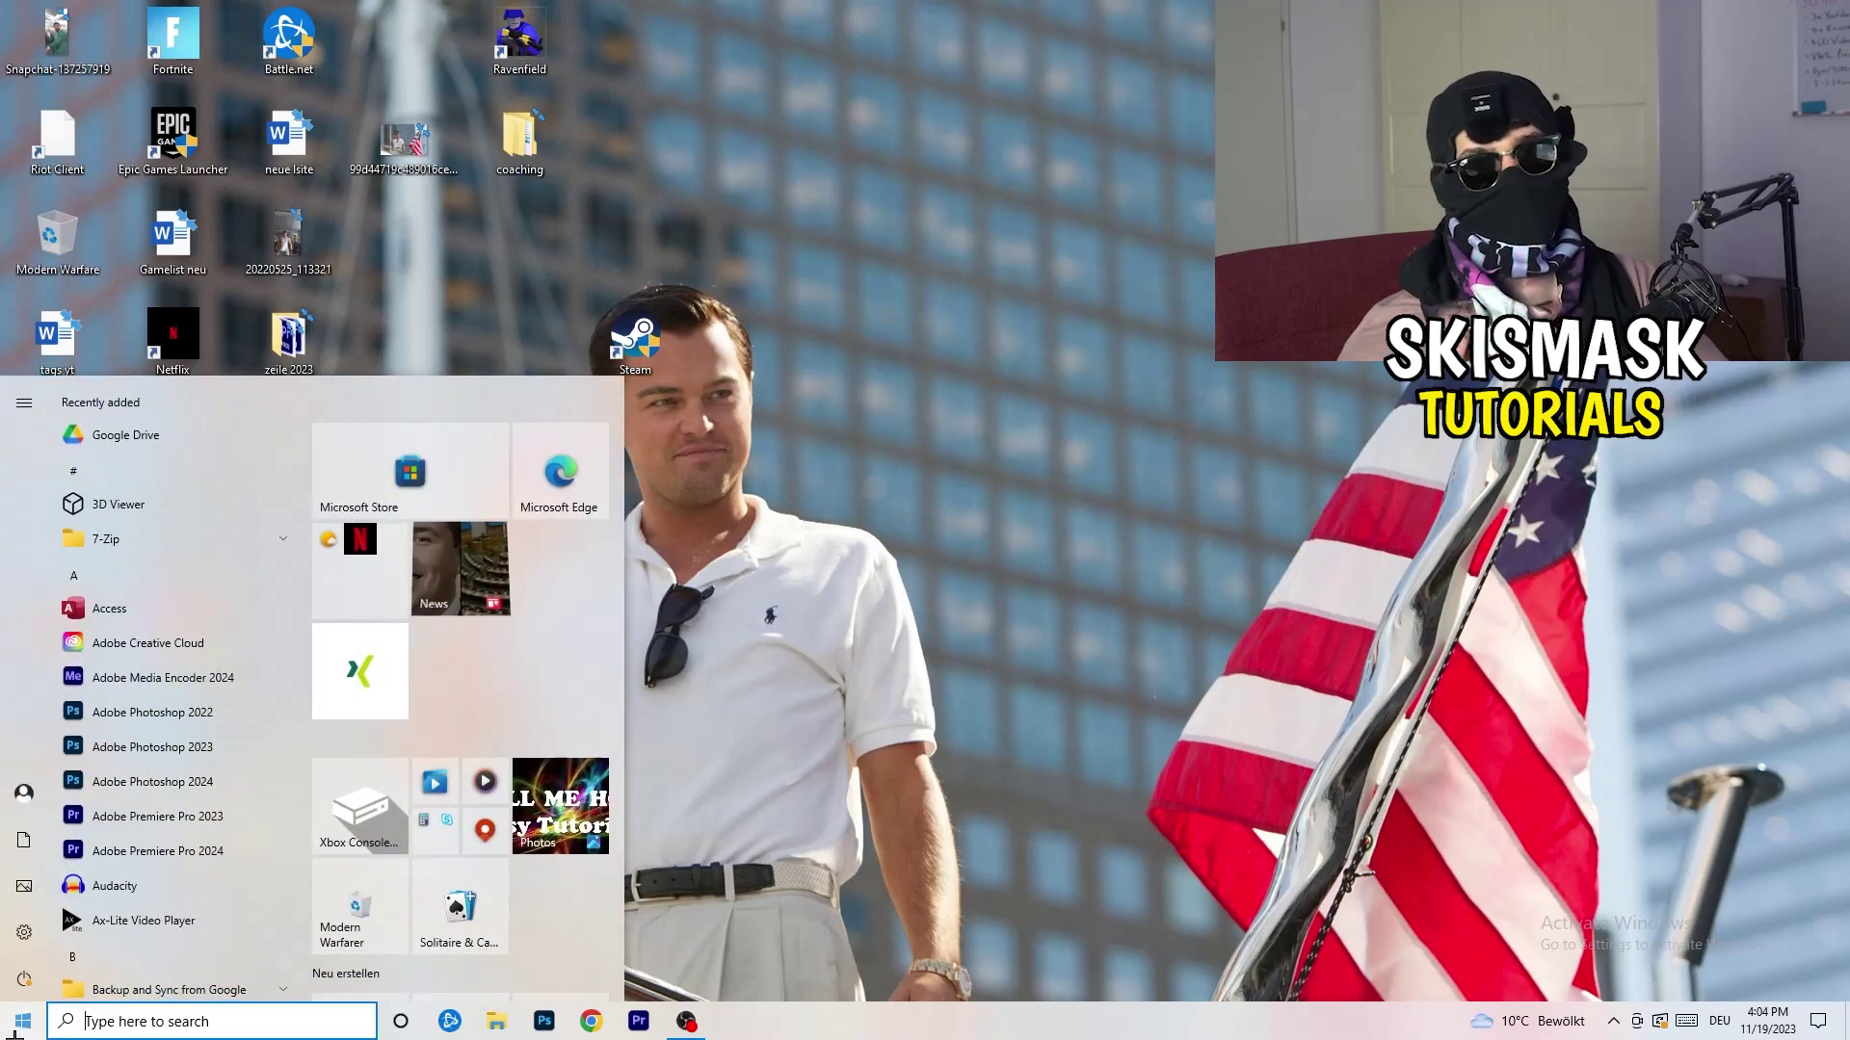
left_click(24, 933)
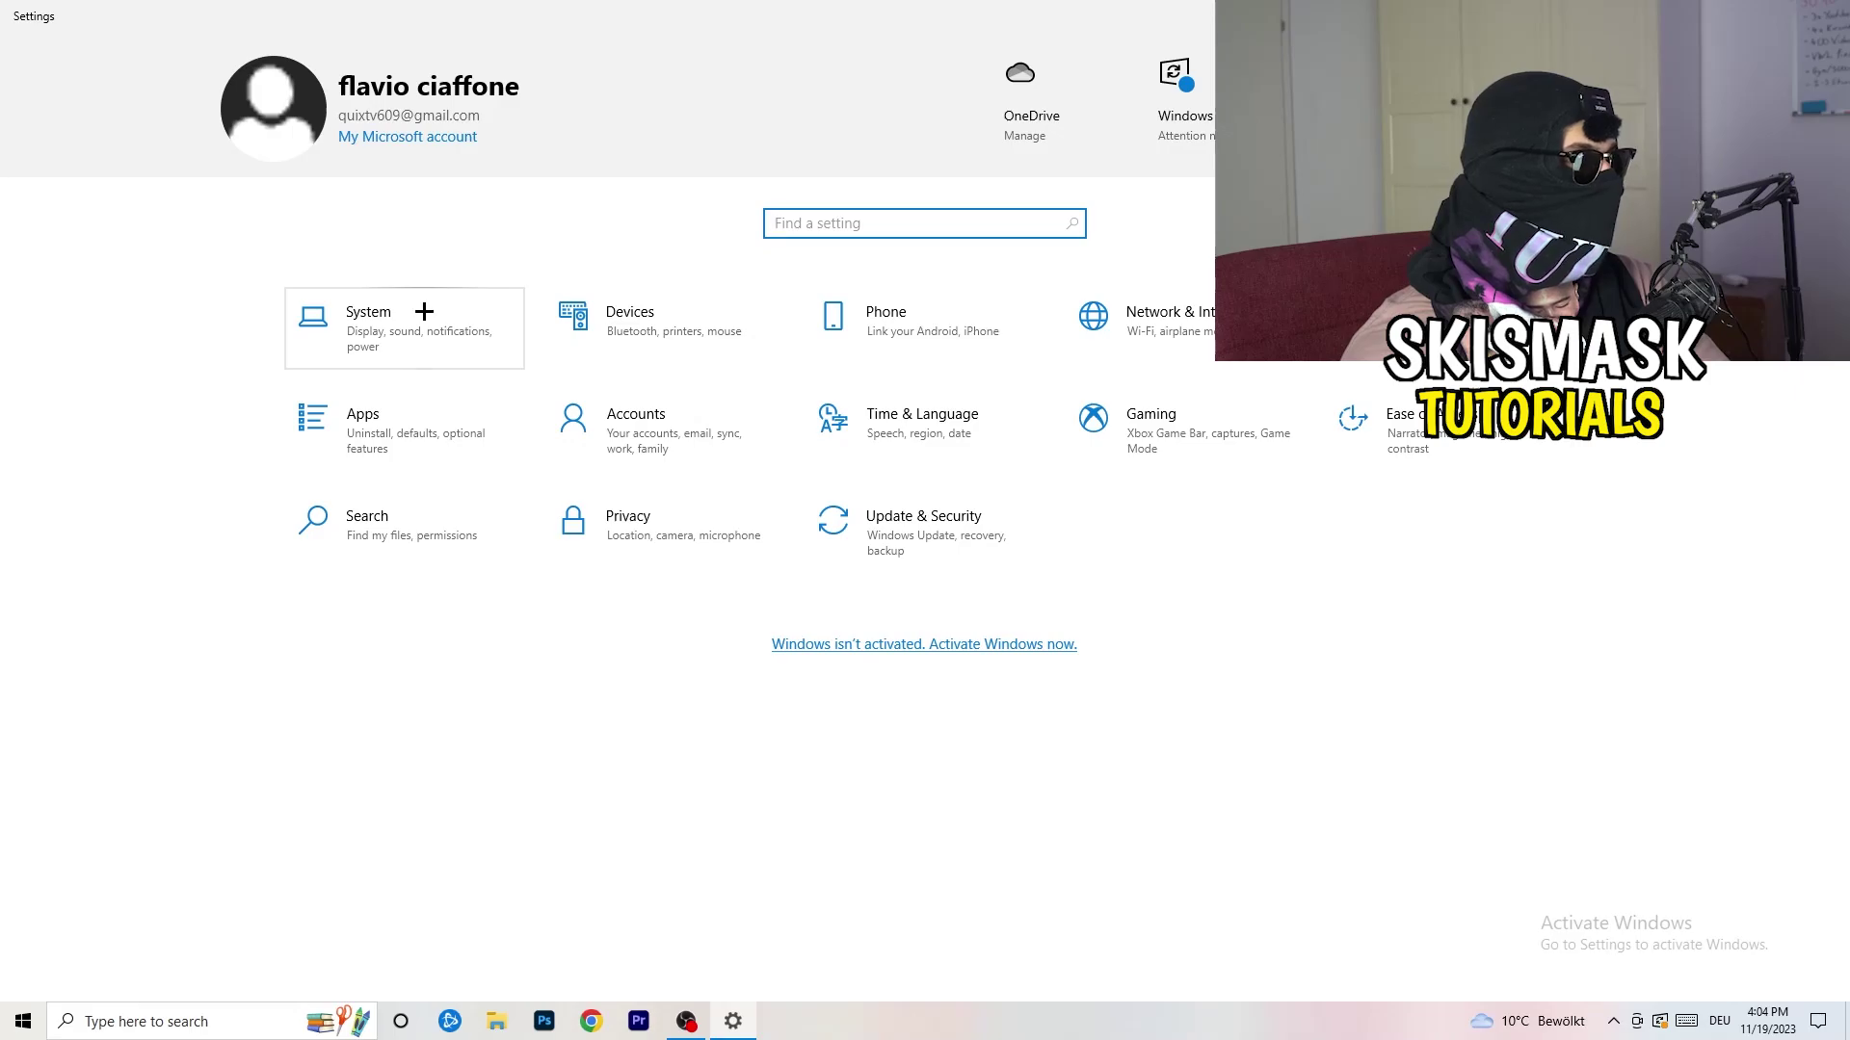
left_click(435, 311)
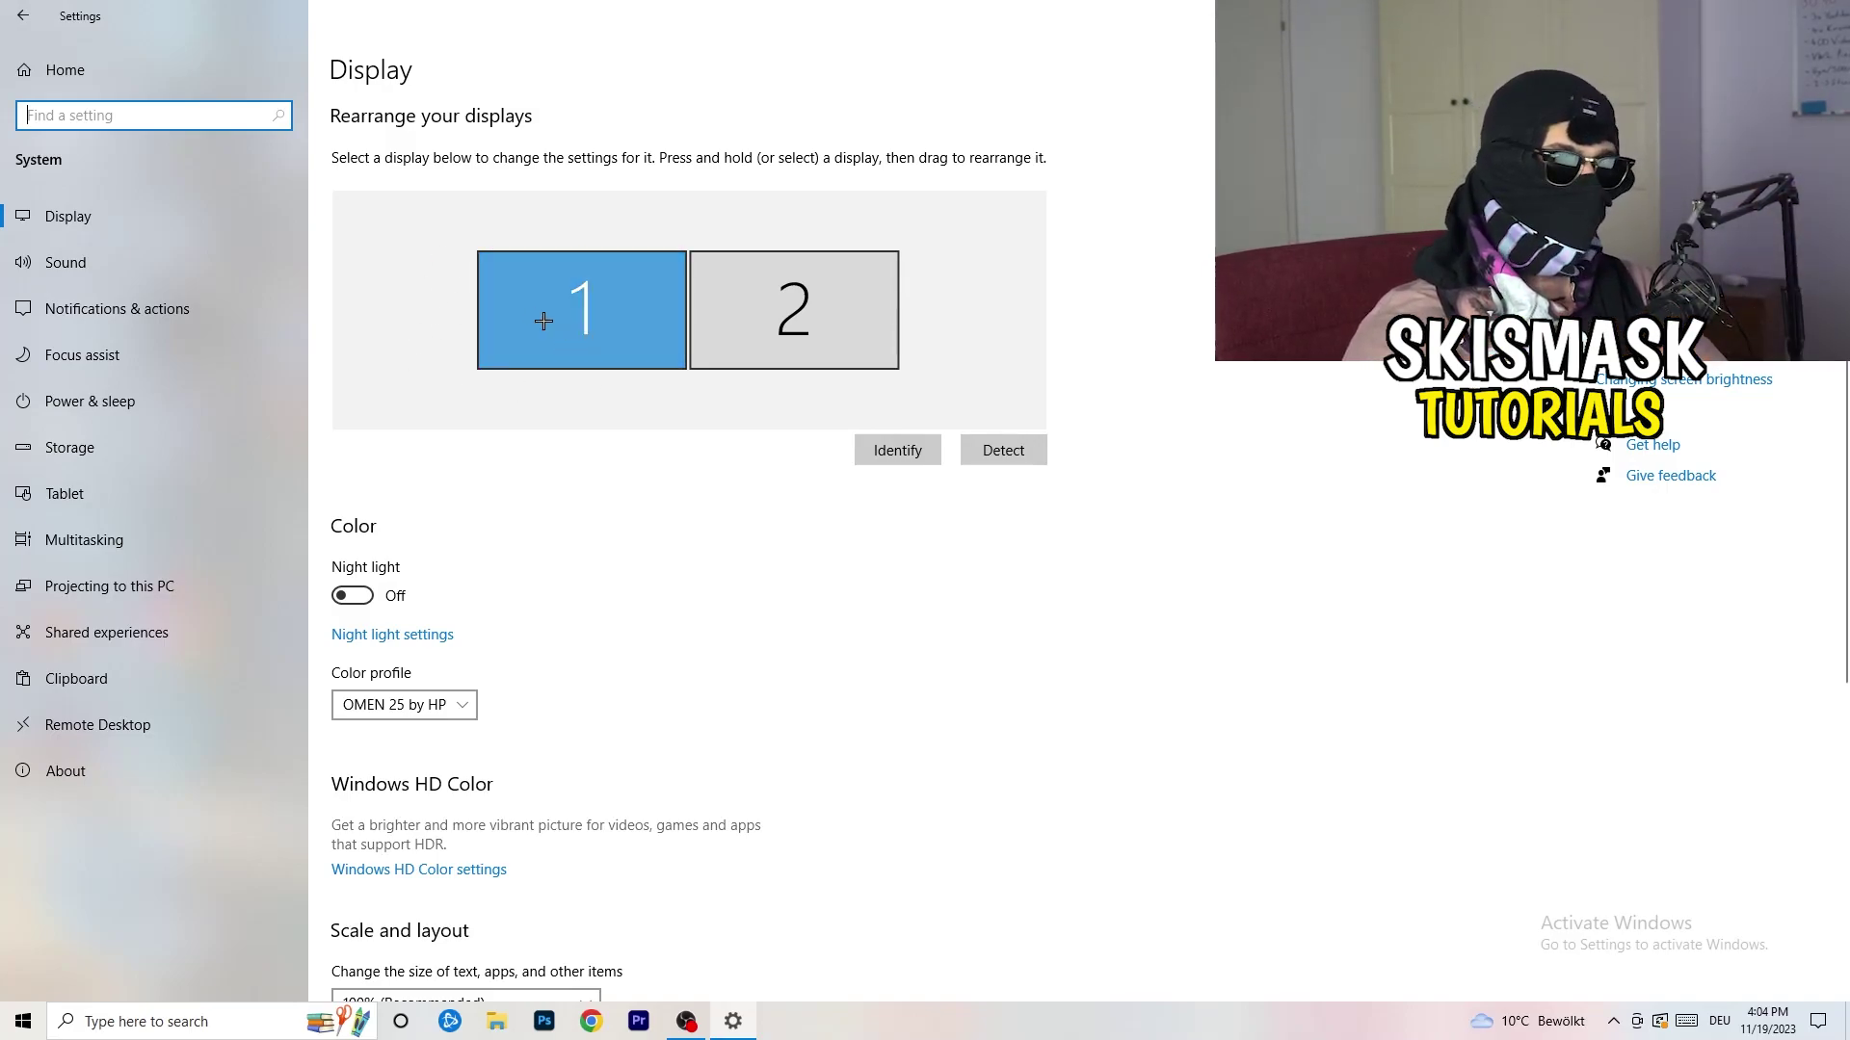
scroll(673, 351, "down", 1)
scroll(672, 351, "down", 4)
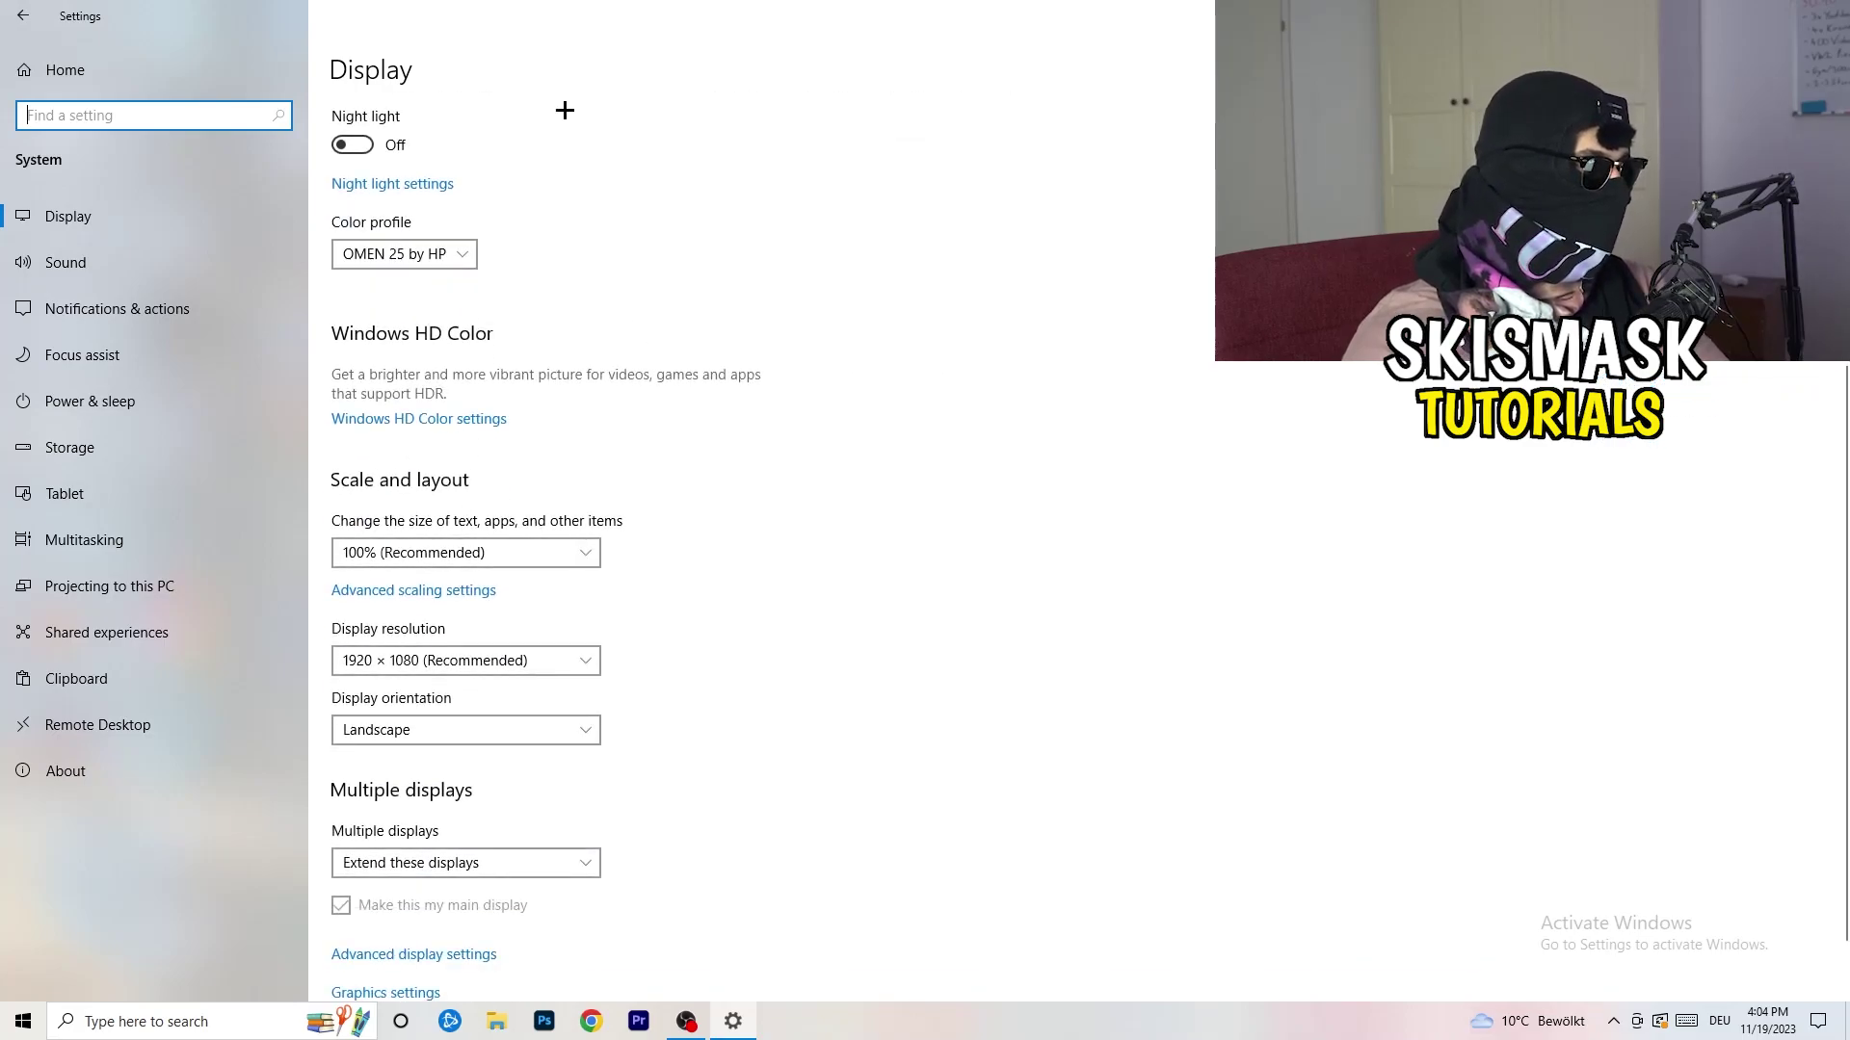
left_click(528, 559)
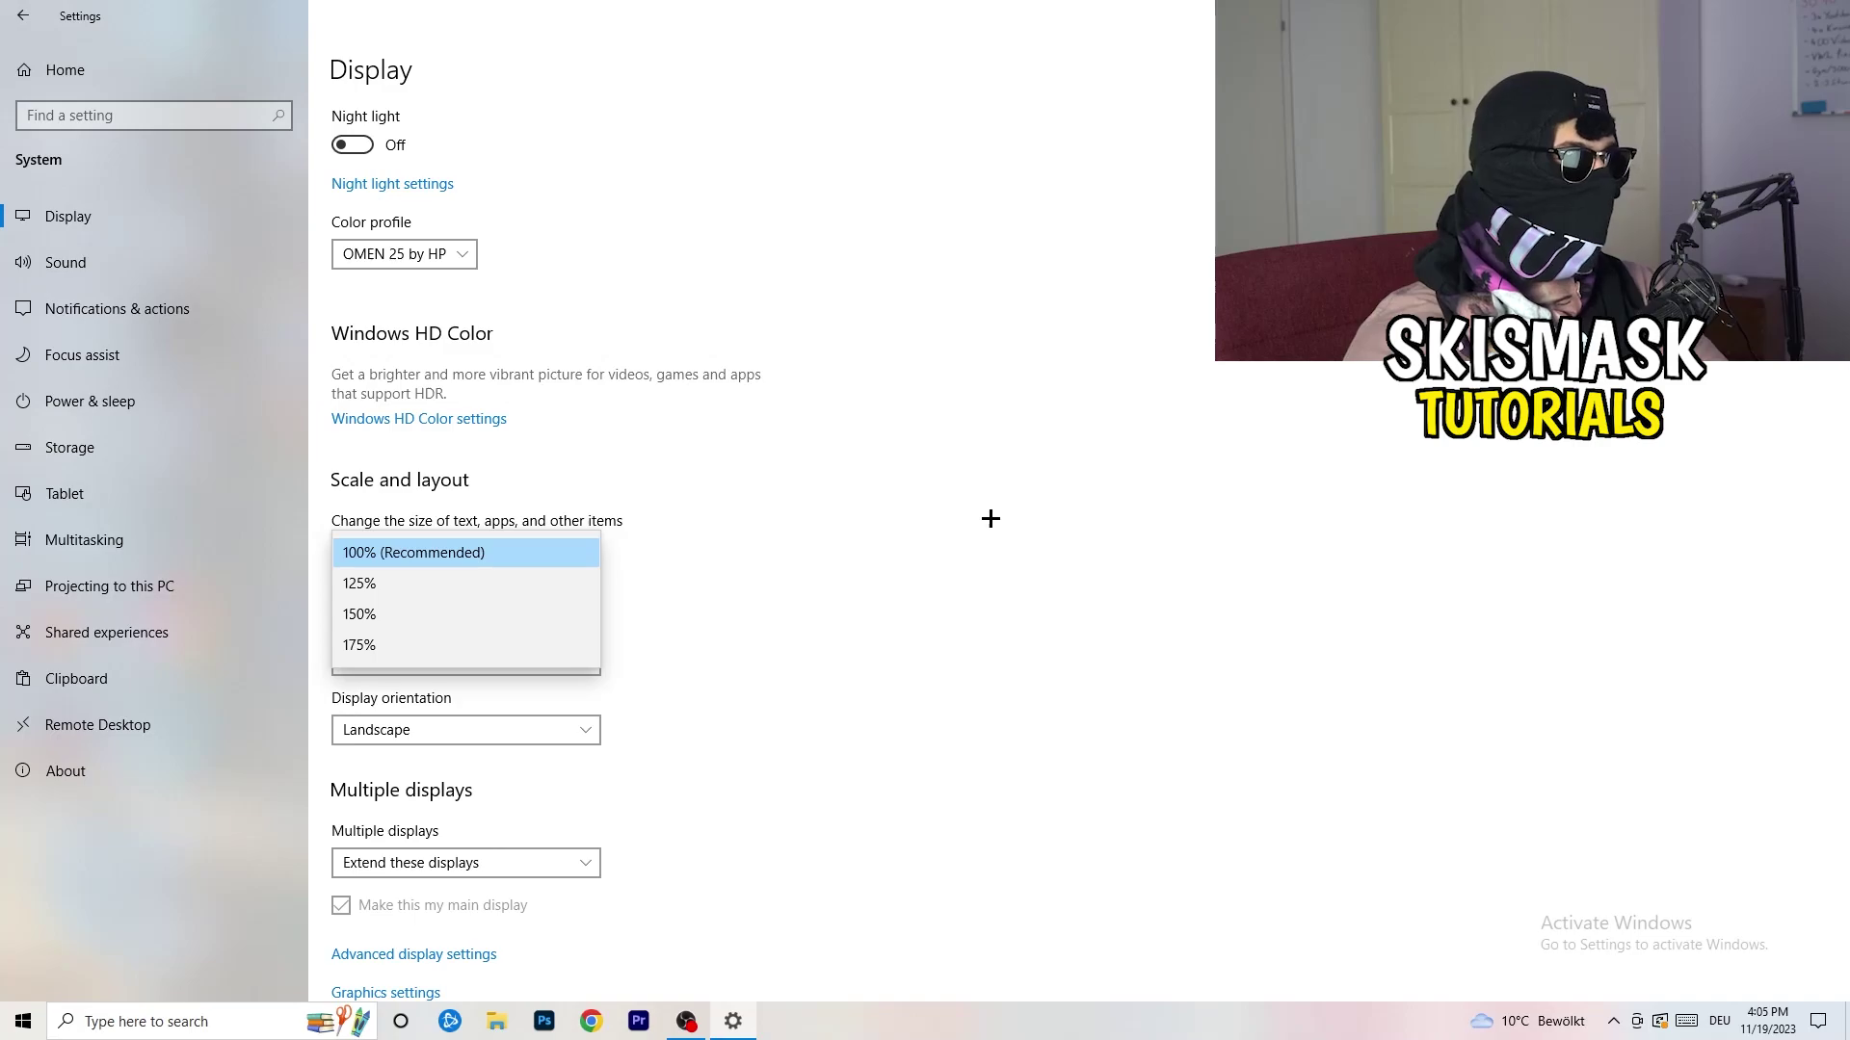
left_click(867, 521)
scroll(788, 529, "down", 1)
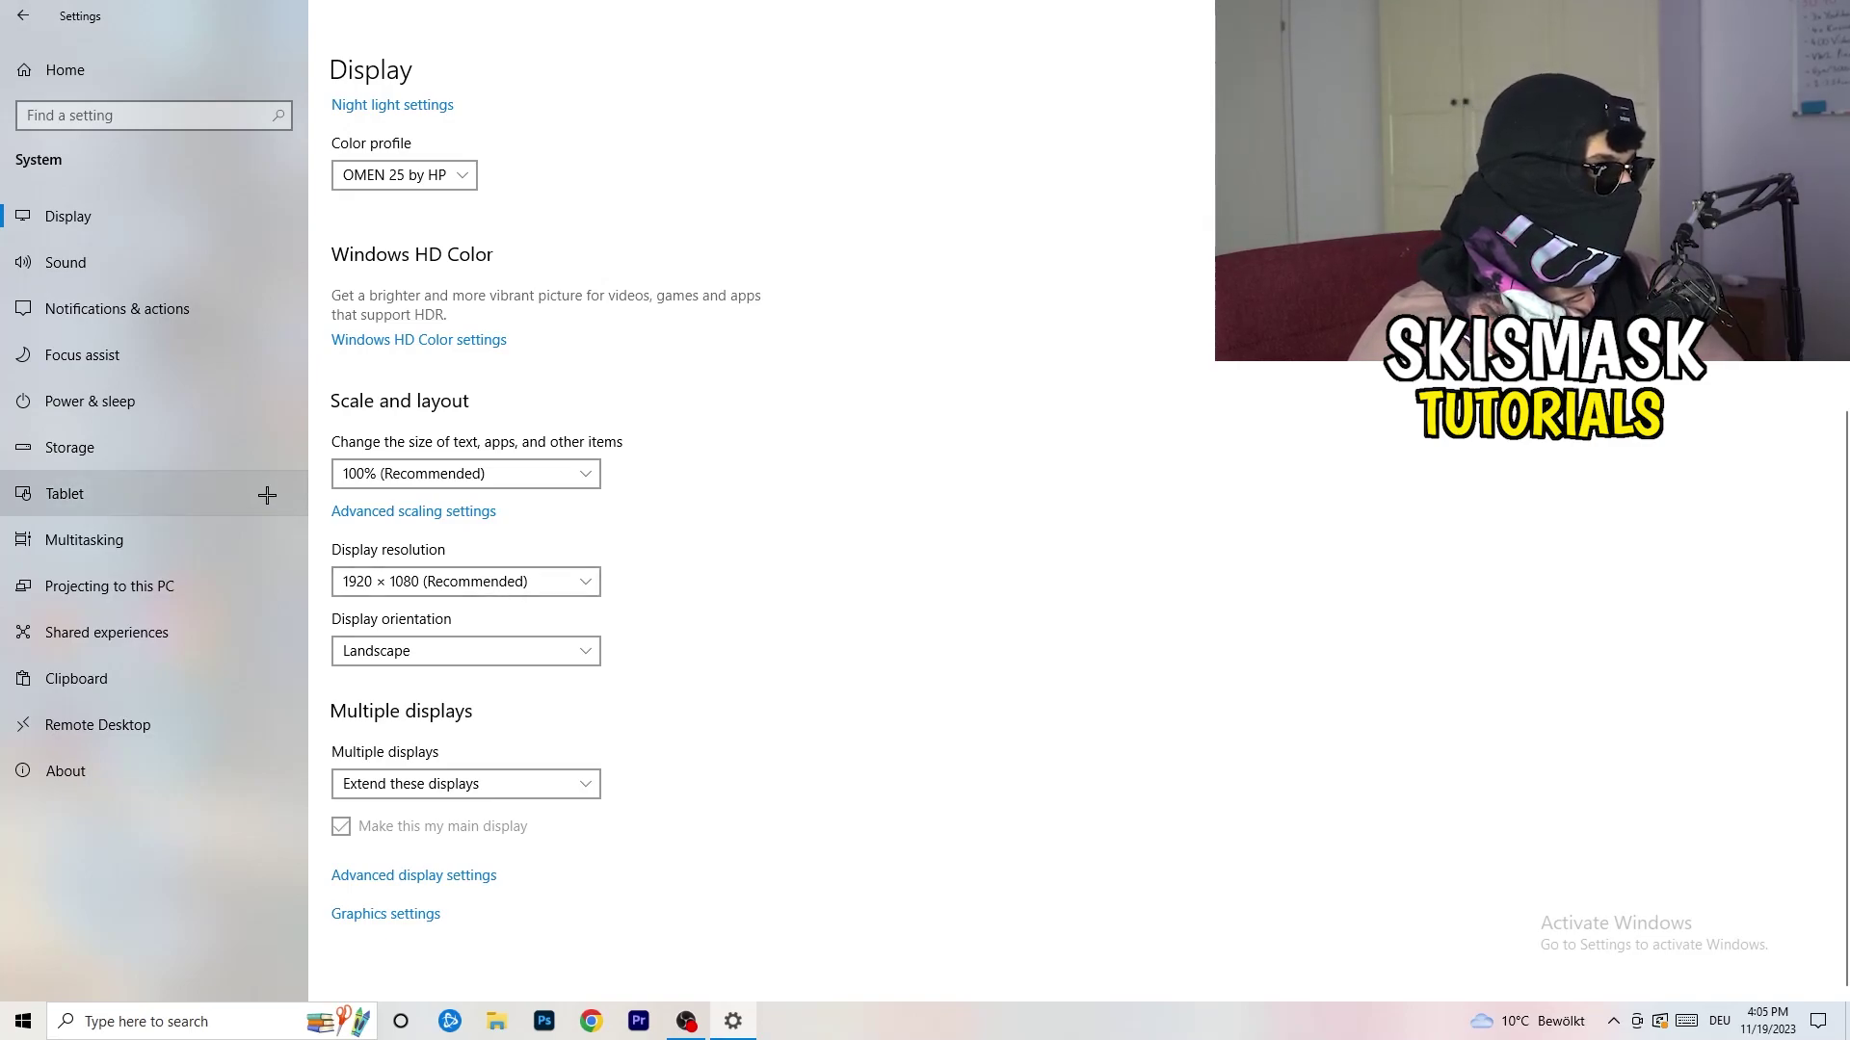
Step: Review the available power plans, including the additional ones, in Power Options and close that window
left_click(143, 407)
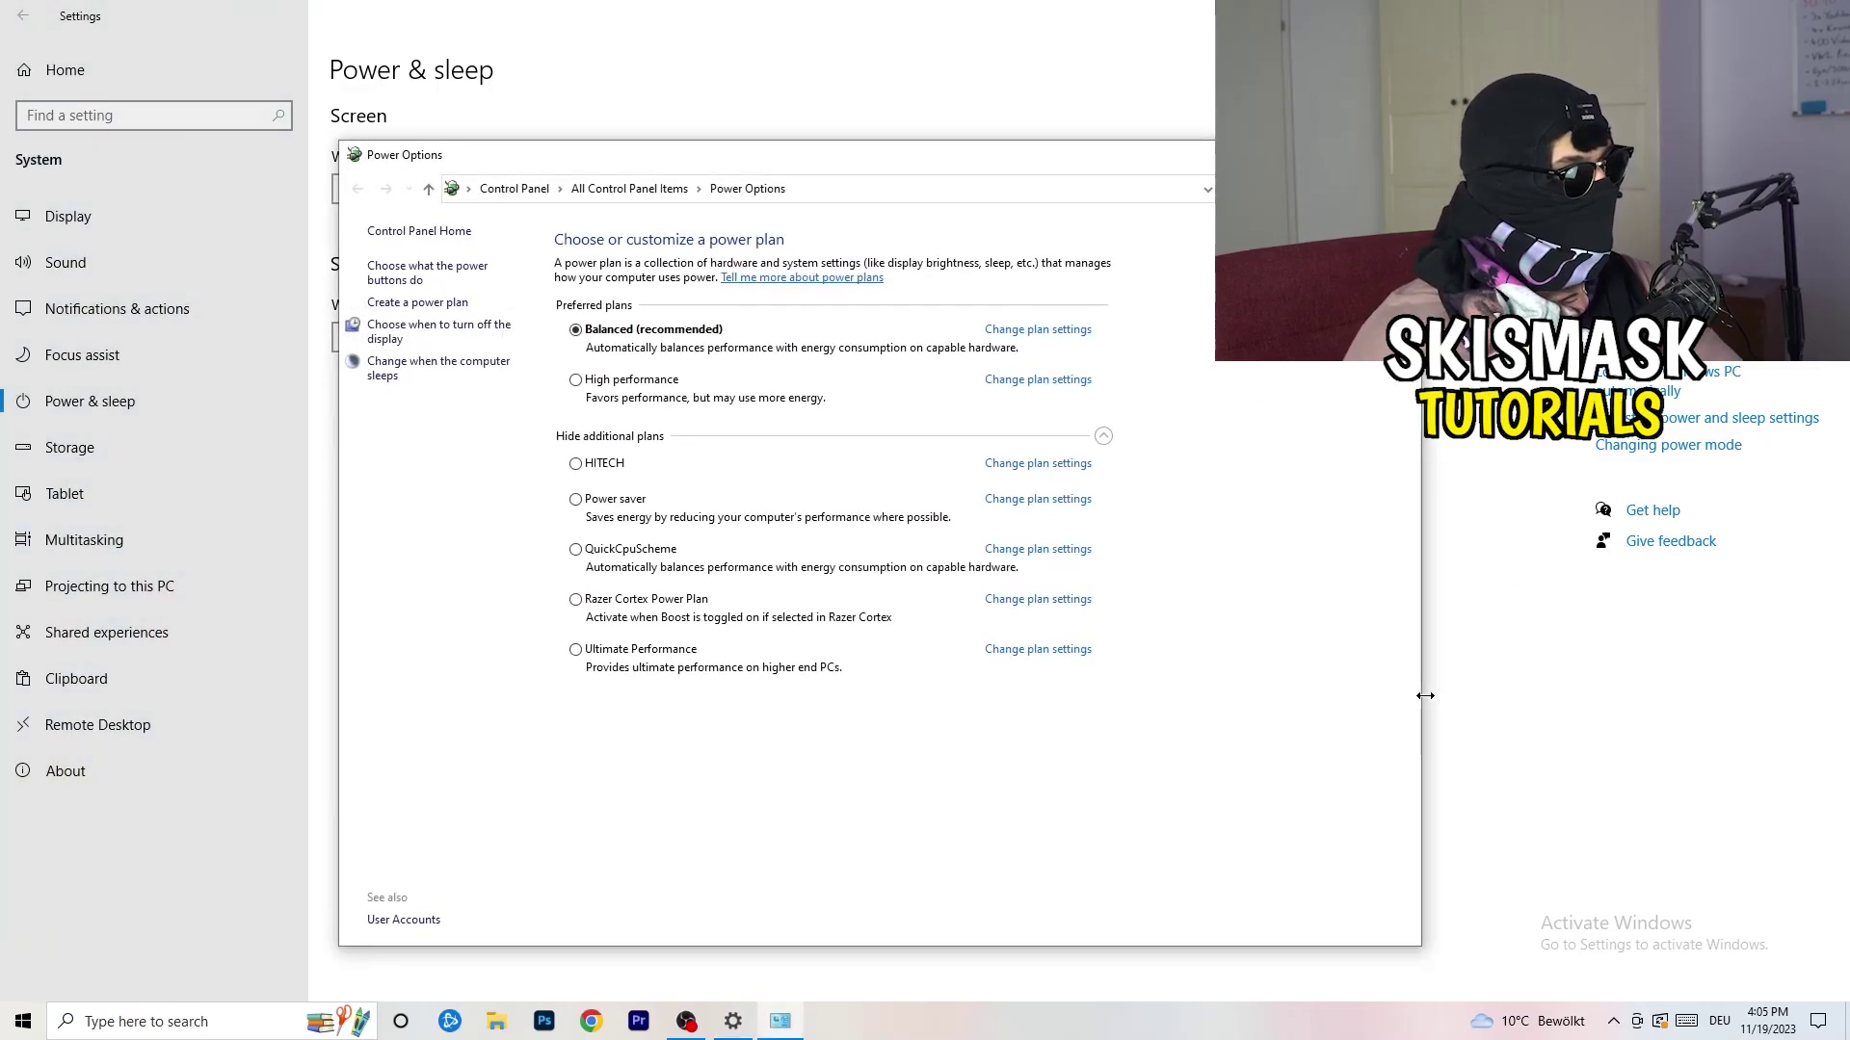
left_click(1103, 436)
left_click(1102, 436)
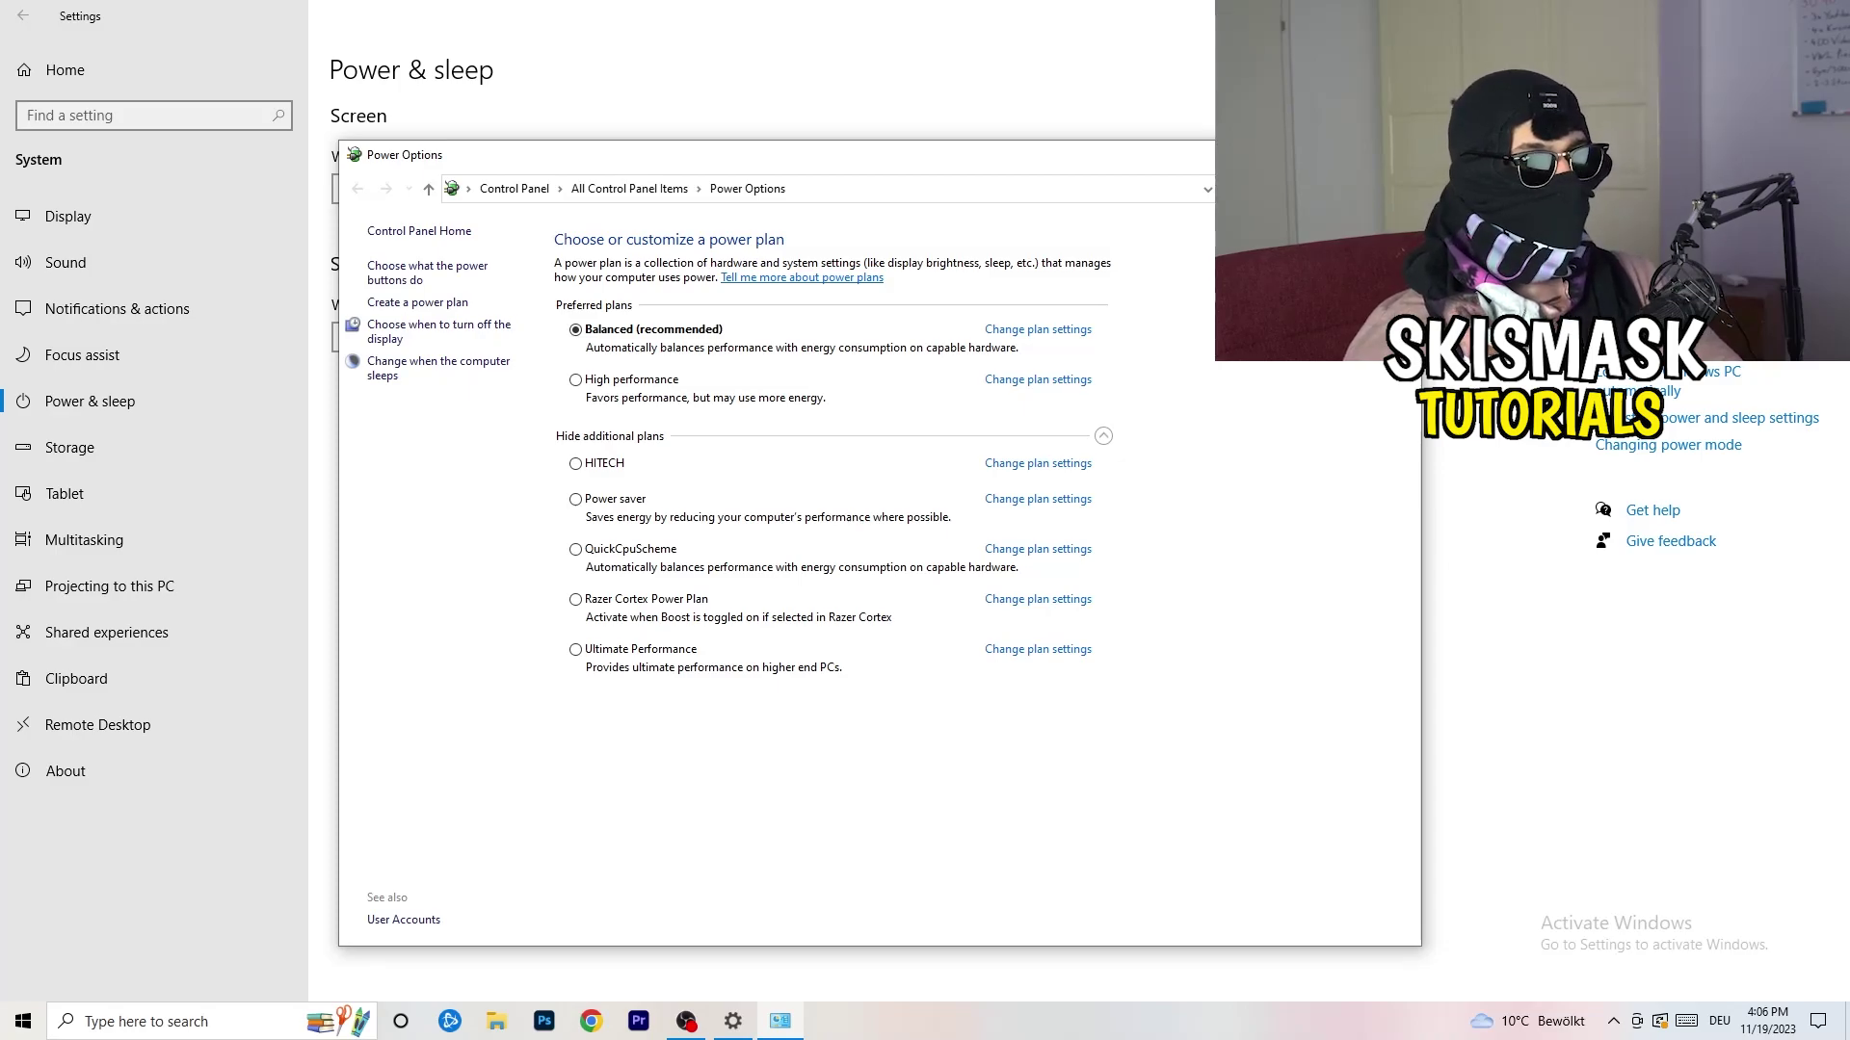
key("alt+F4")
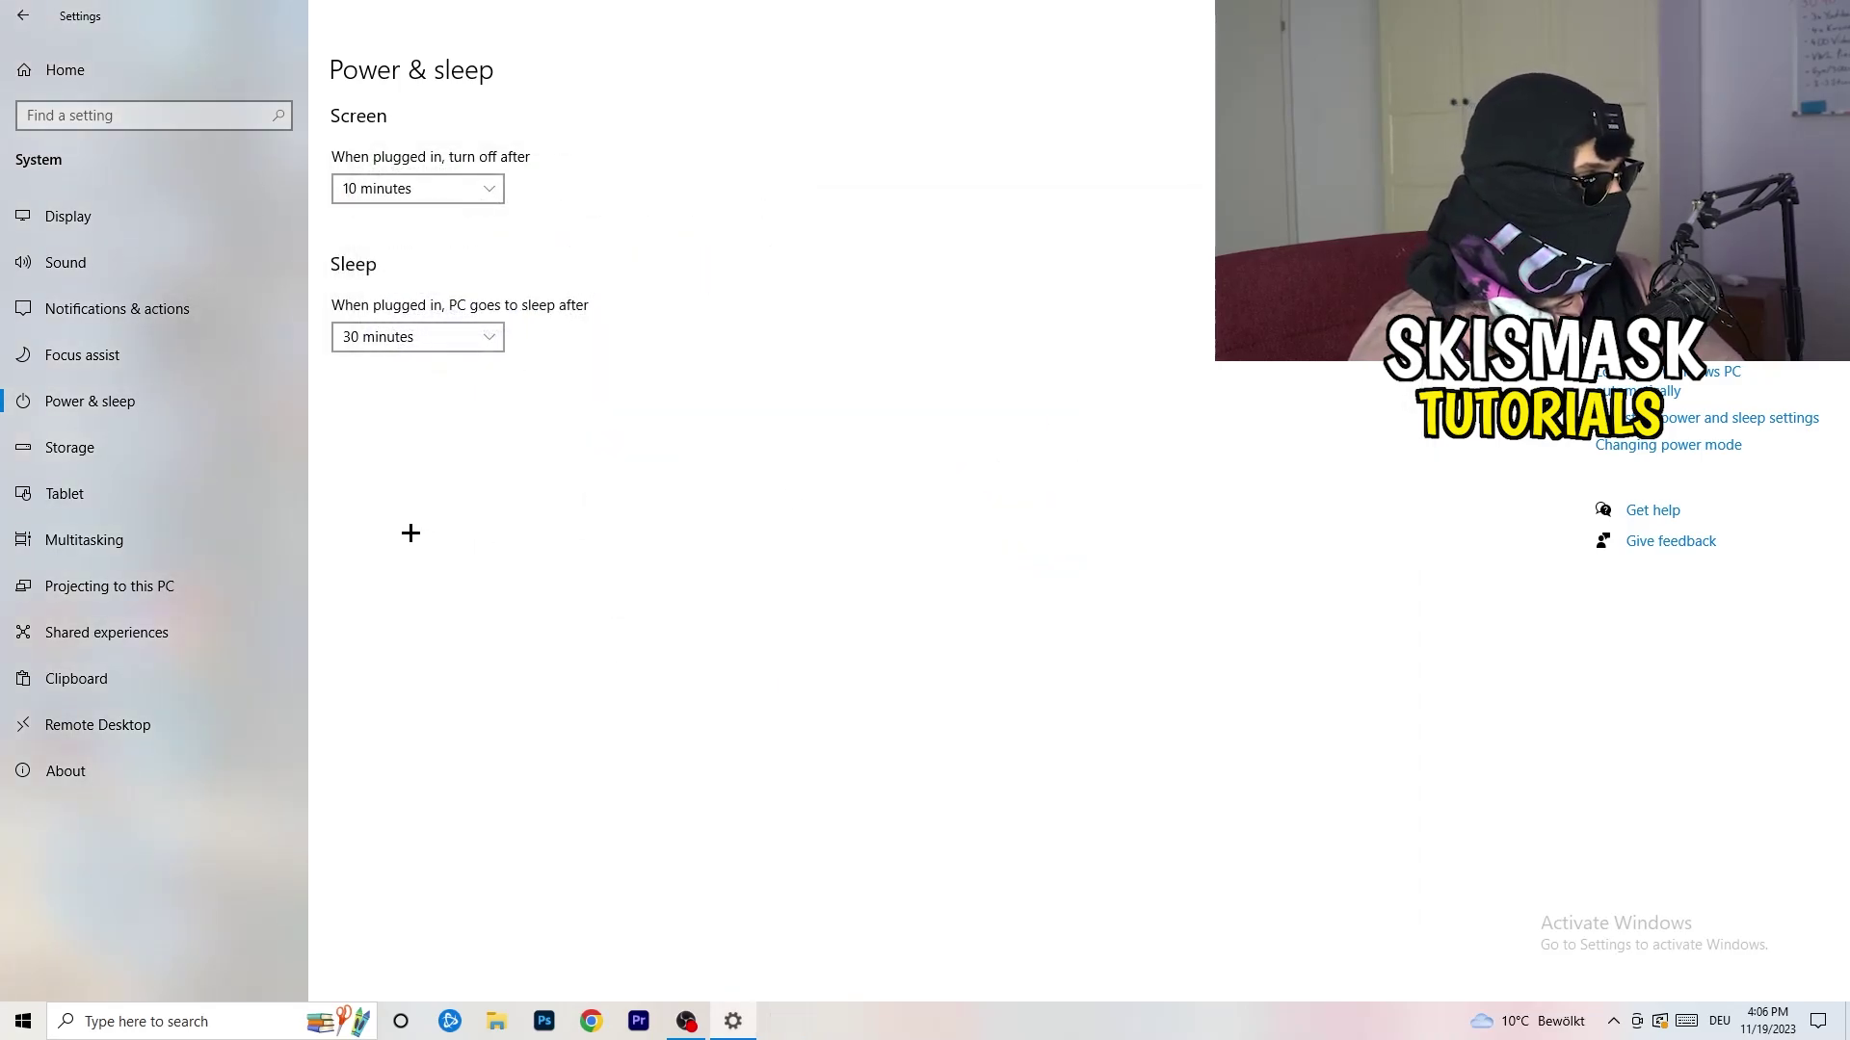
Step: Configure Storage Sense to delete temporary files that apps aren't using, checking its run frequency choices
left_click(127, 460)
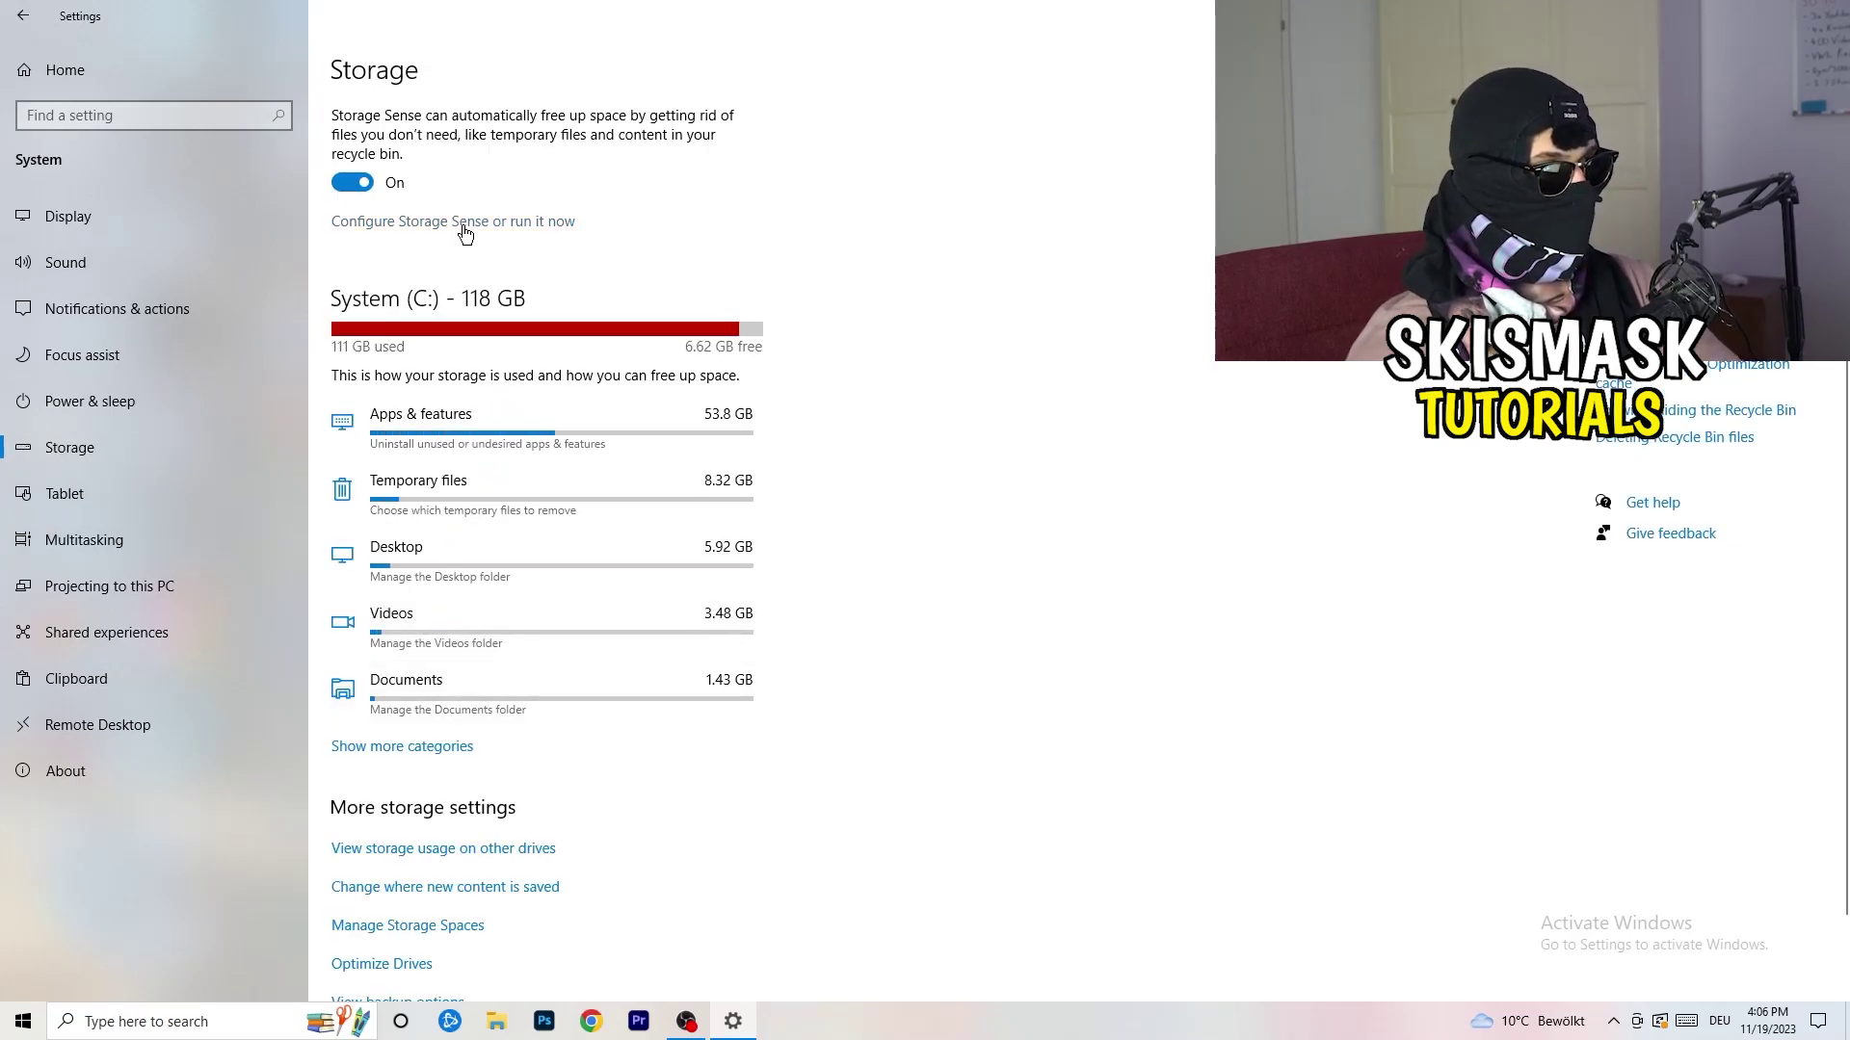
left_click(464, 230)
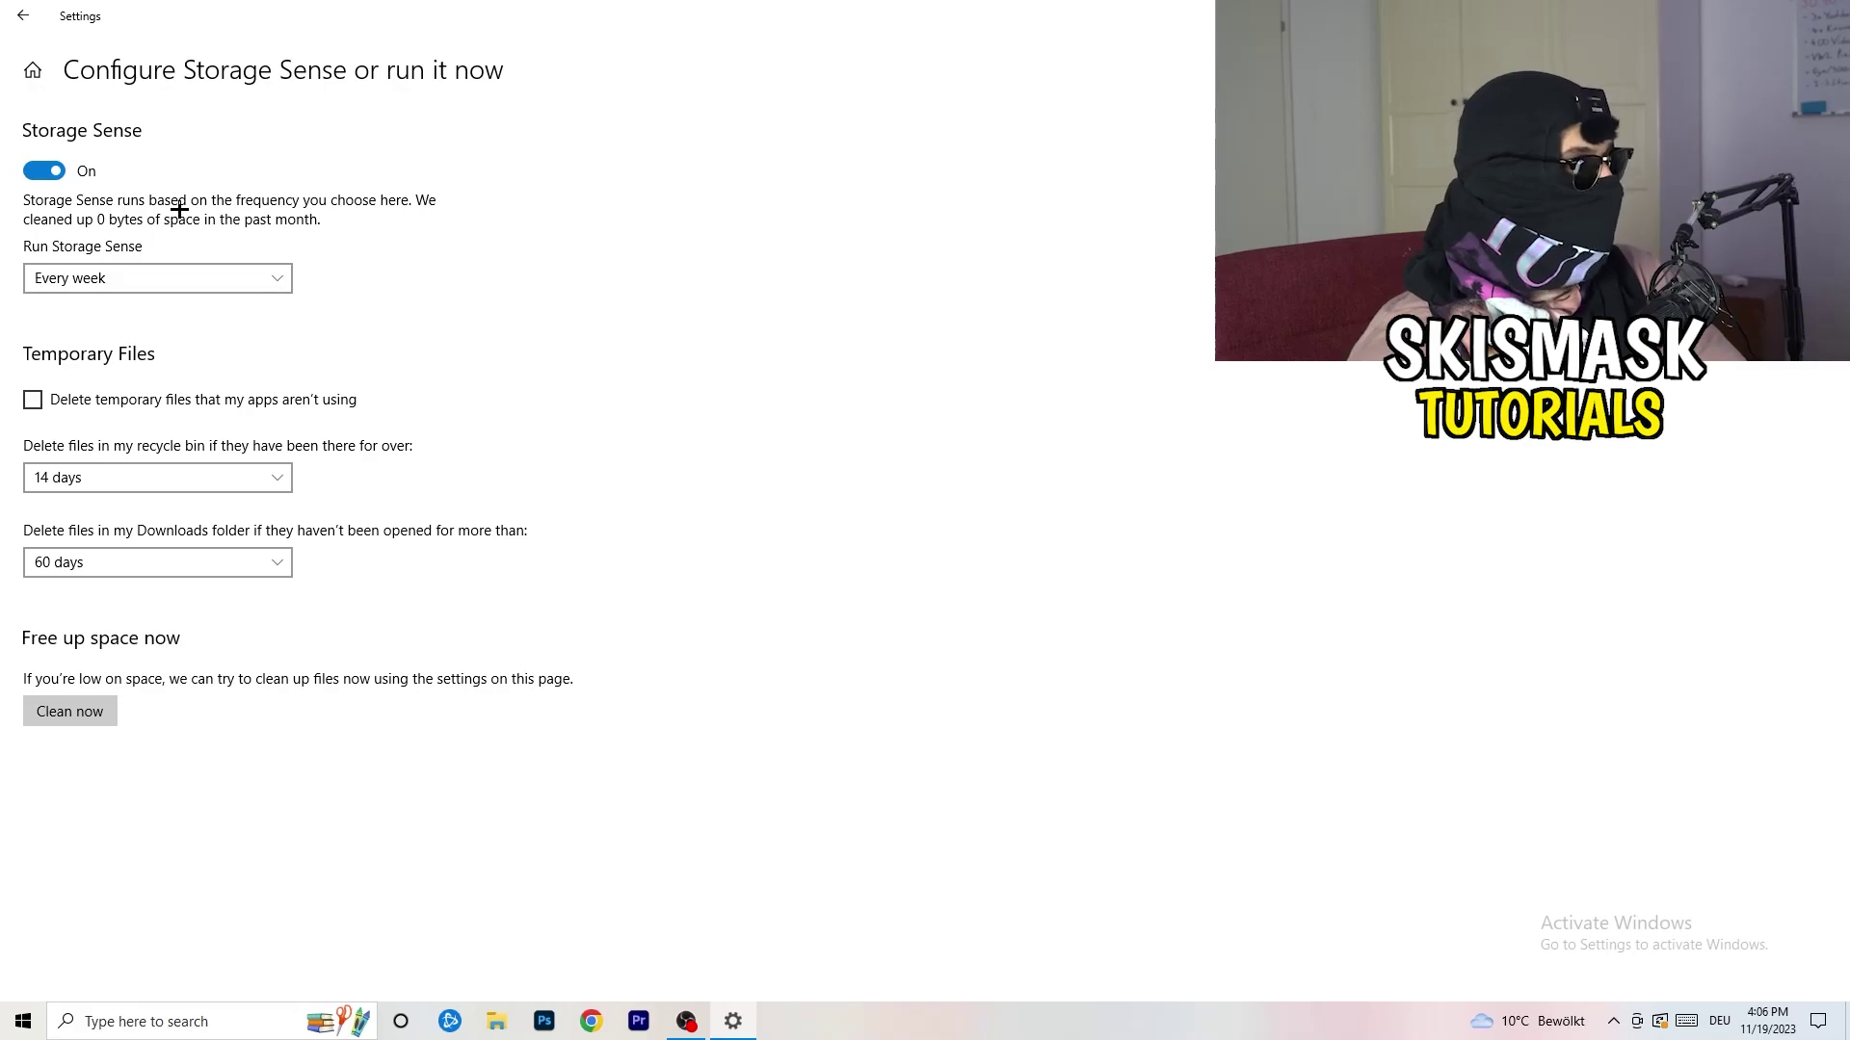
left_click(231, 279)
left_click(235, 280)
left_click(118, 408)
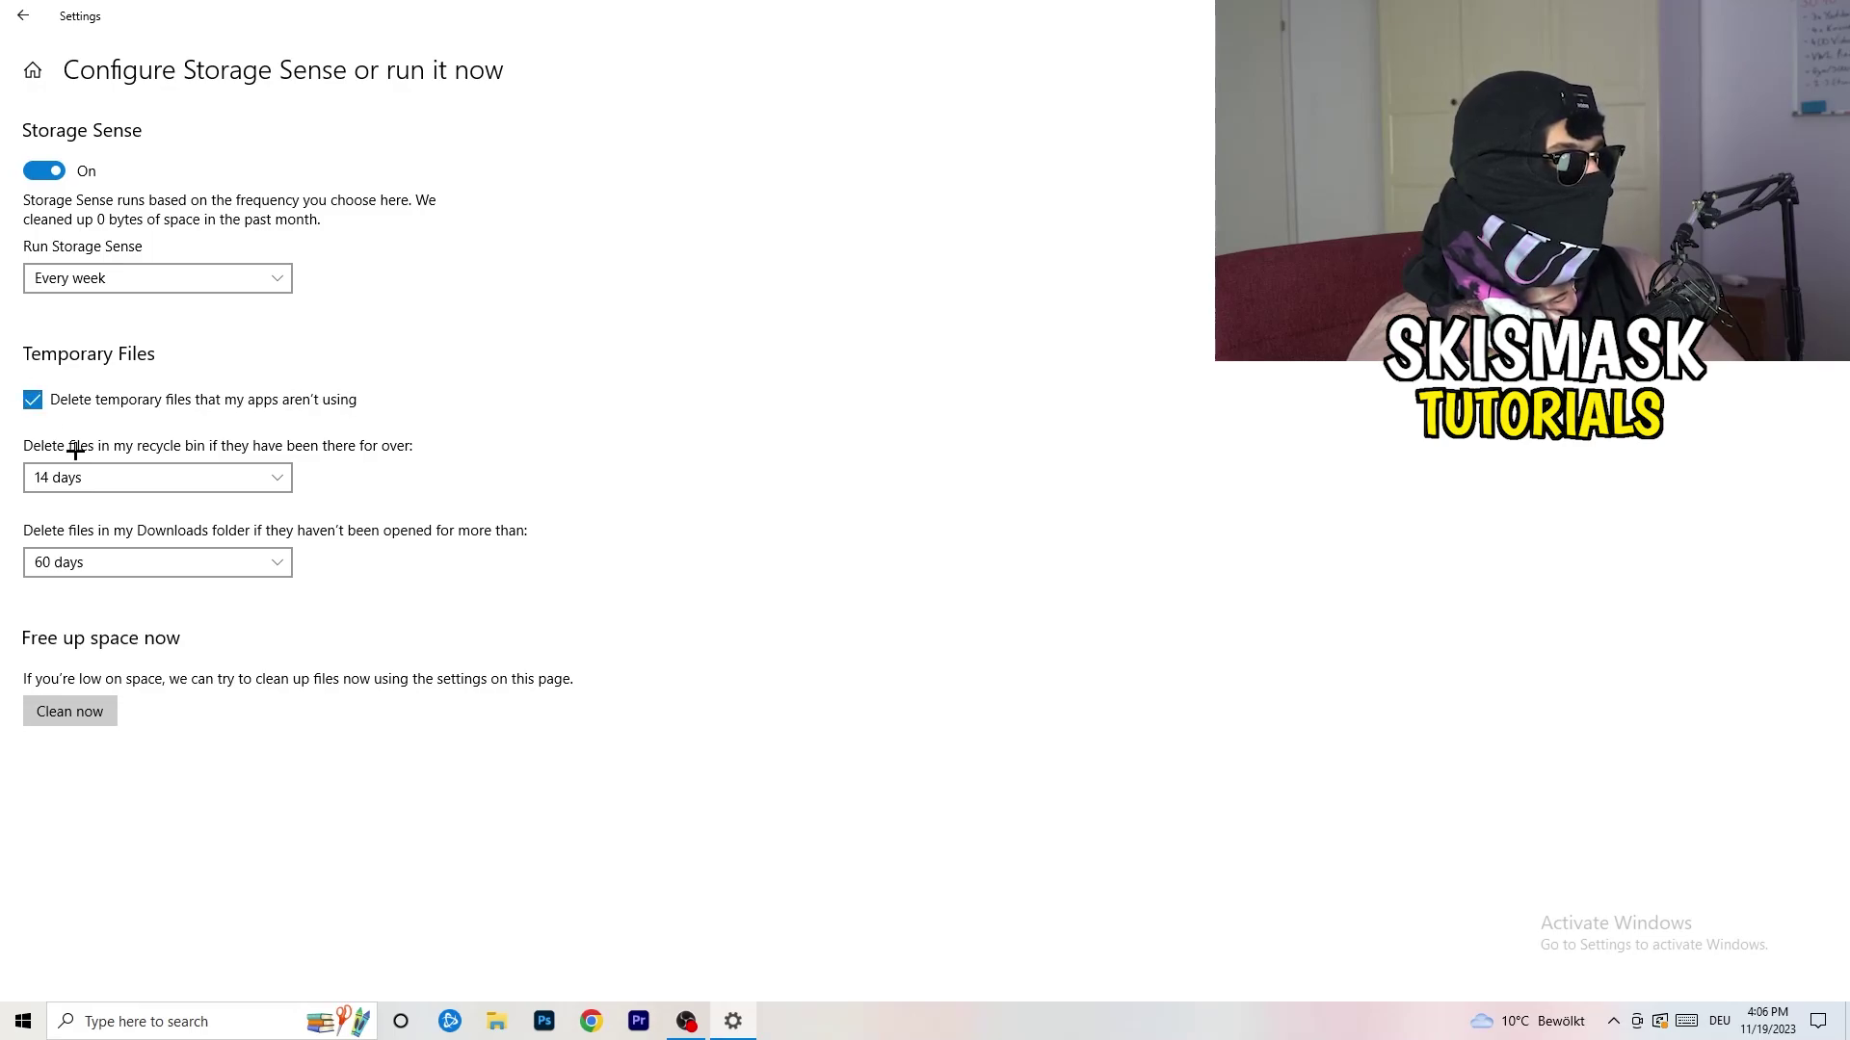
Step: Review the retention period choices for recycle bin files and for Downloads folder files in Storage Sense
left_click(141, 479)
left_click(636, 380)
left_click(298, 479)
left_click(742, 380)
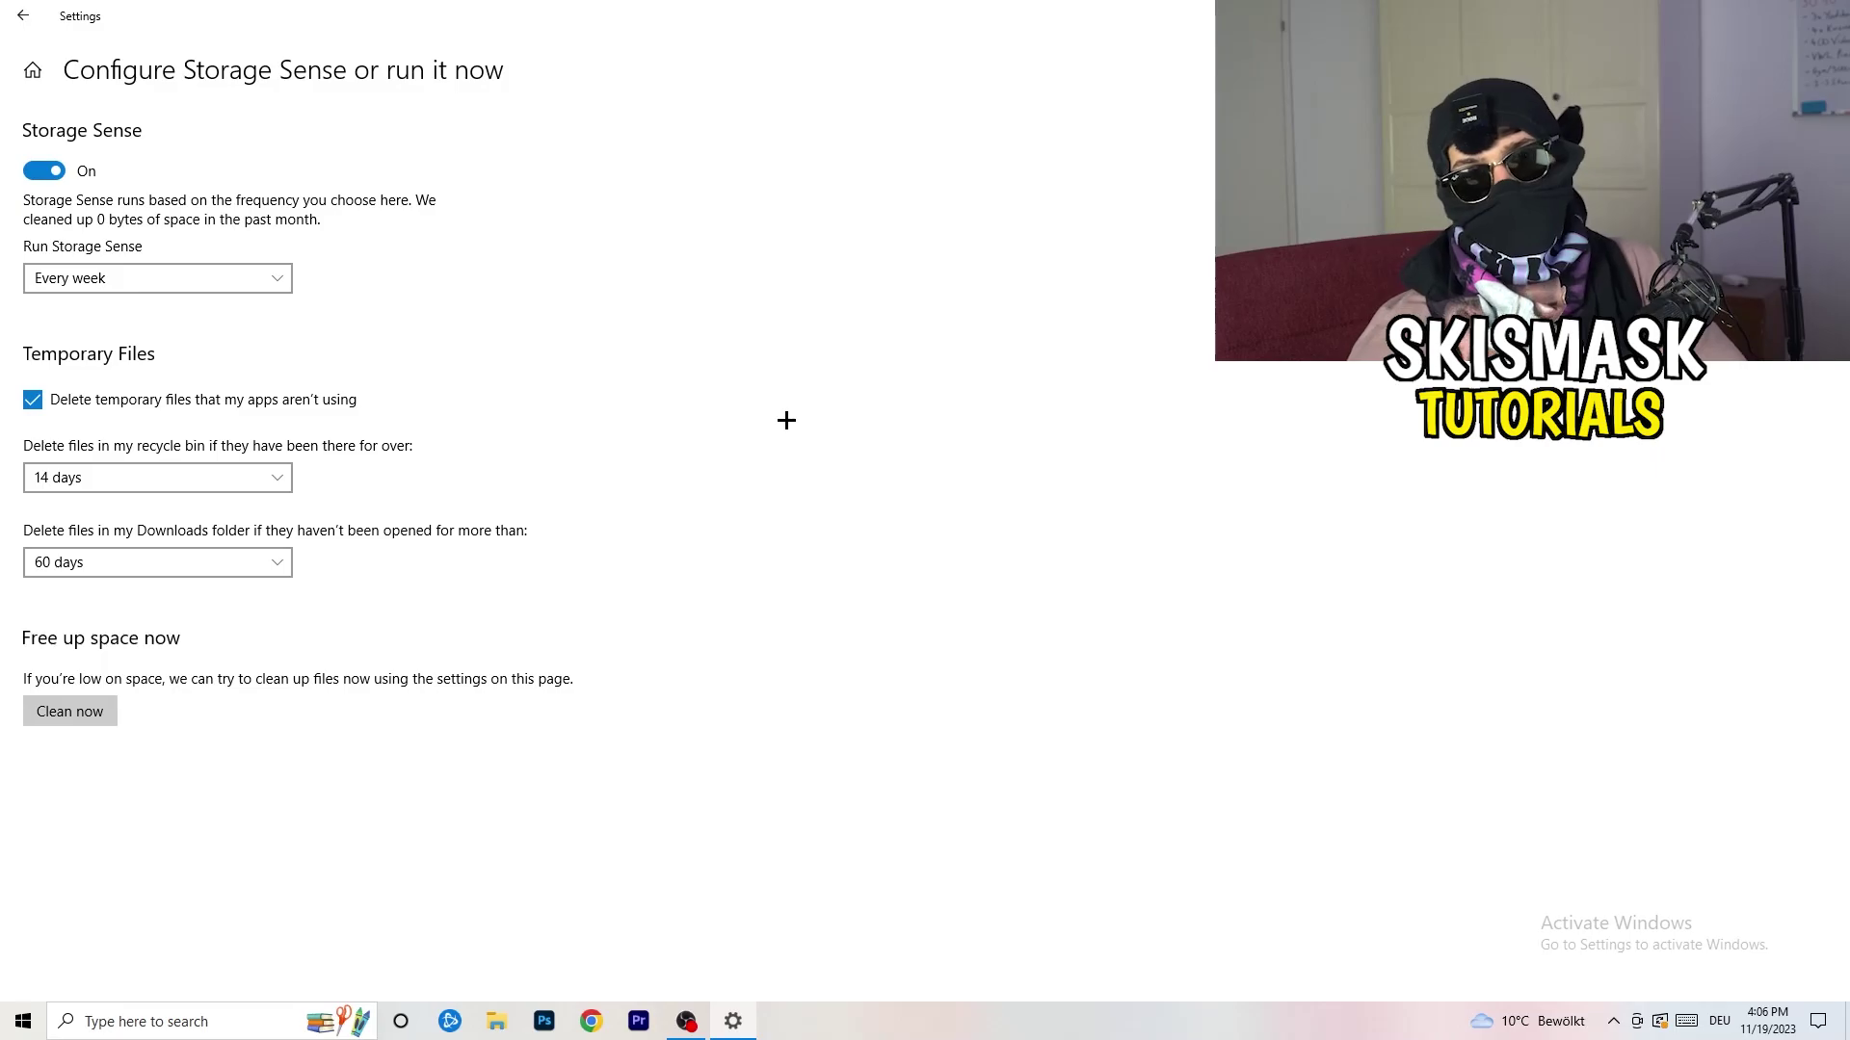
left_click(169, 564)
left_click(610, 510)
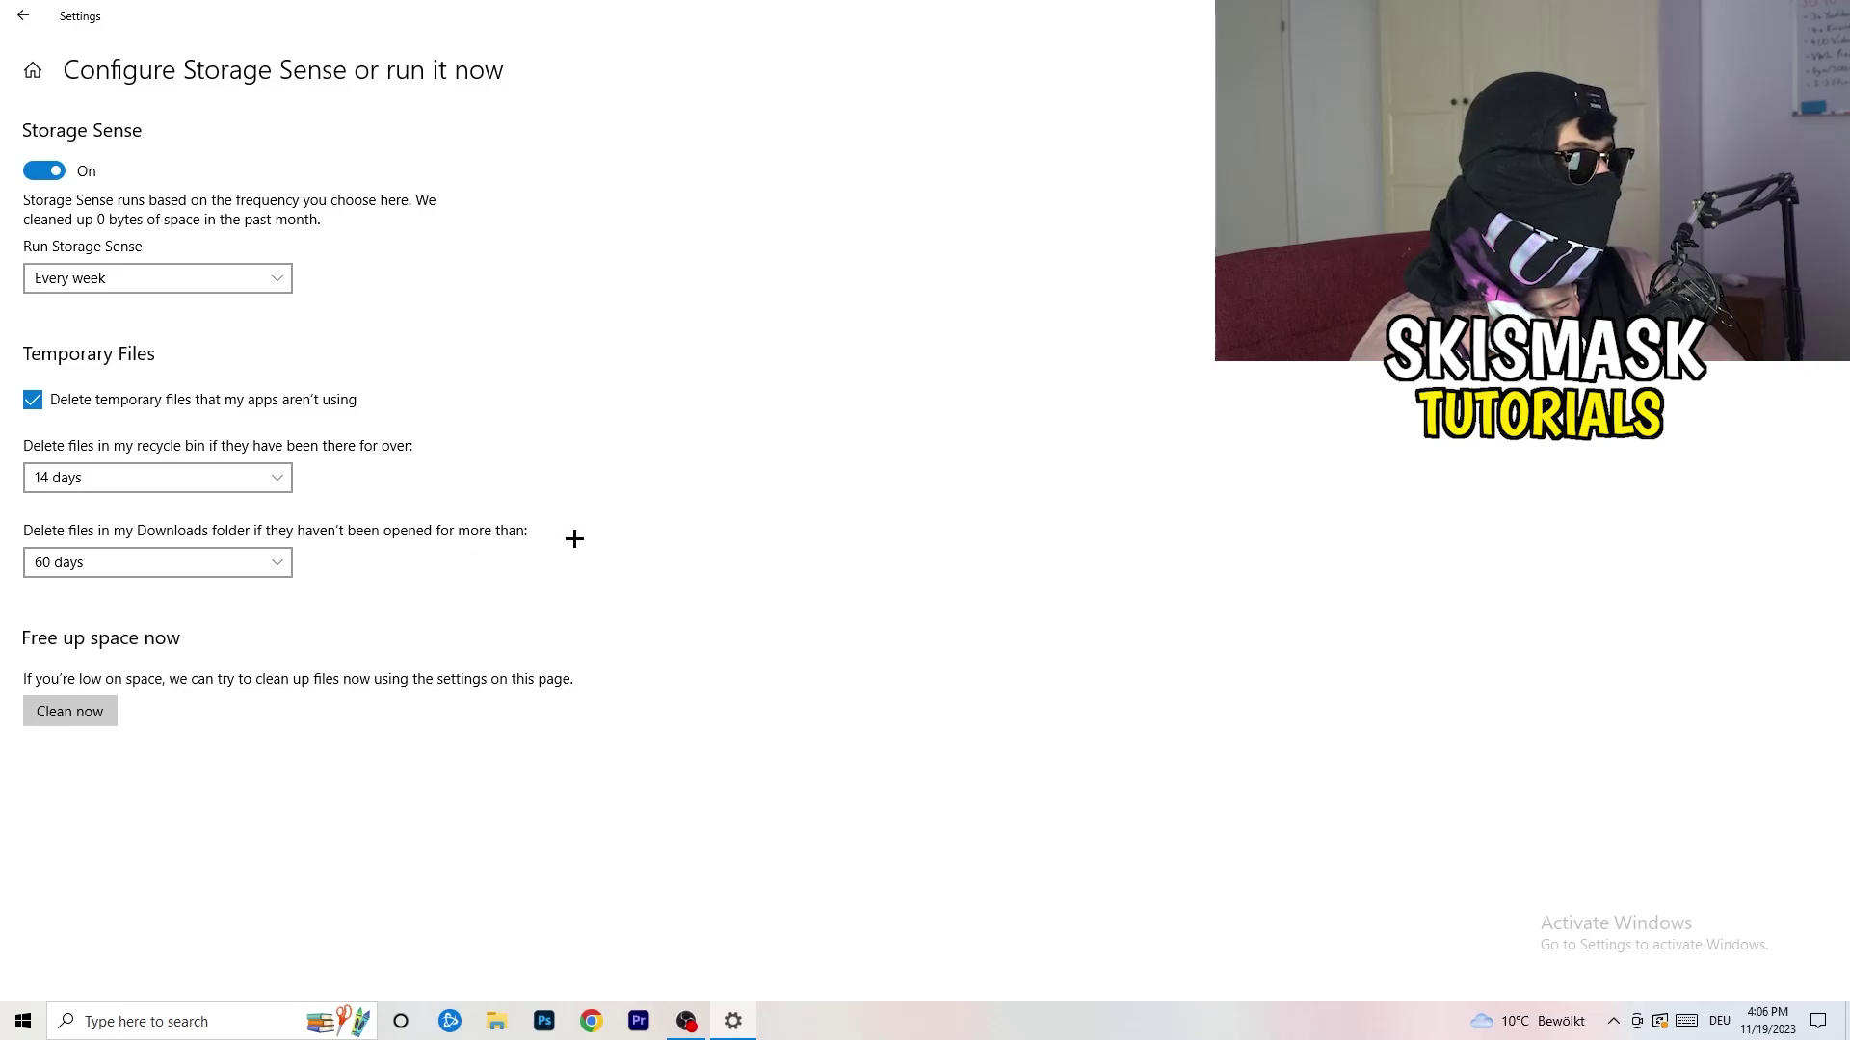
left_click(188, 580)
left_click(909, 470)
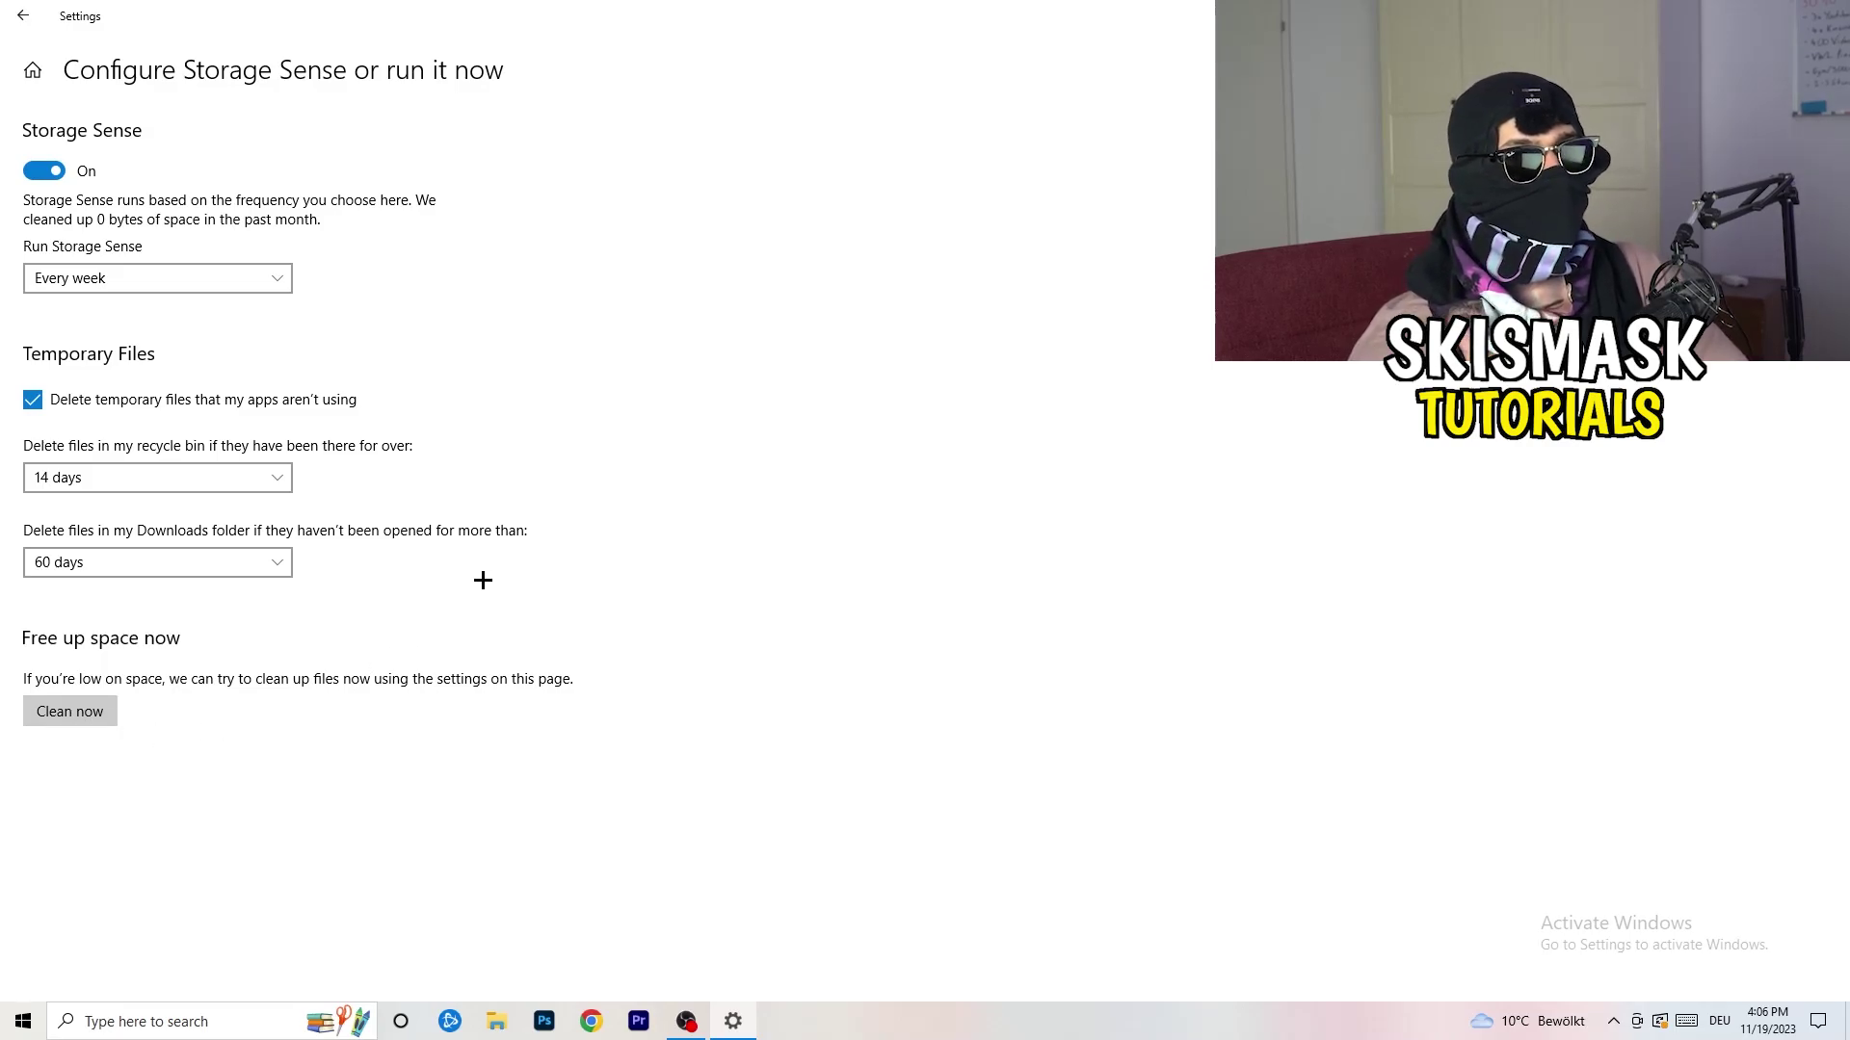
Step: Open the Windows Update page under Update & Security, review the pending update and its restart options, and close Settings
left_click(22, 16)
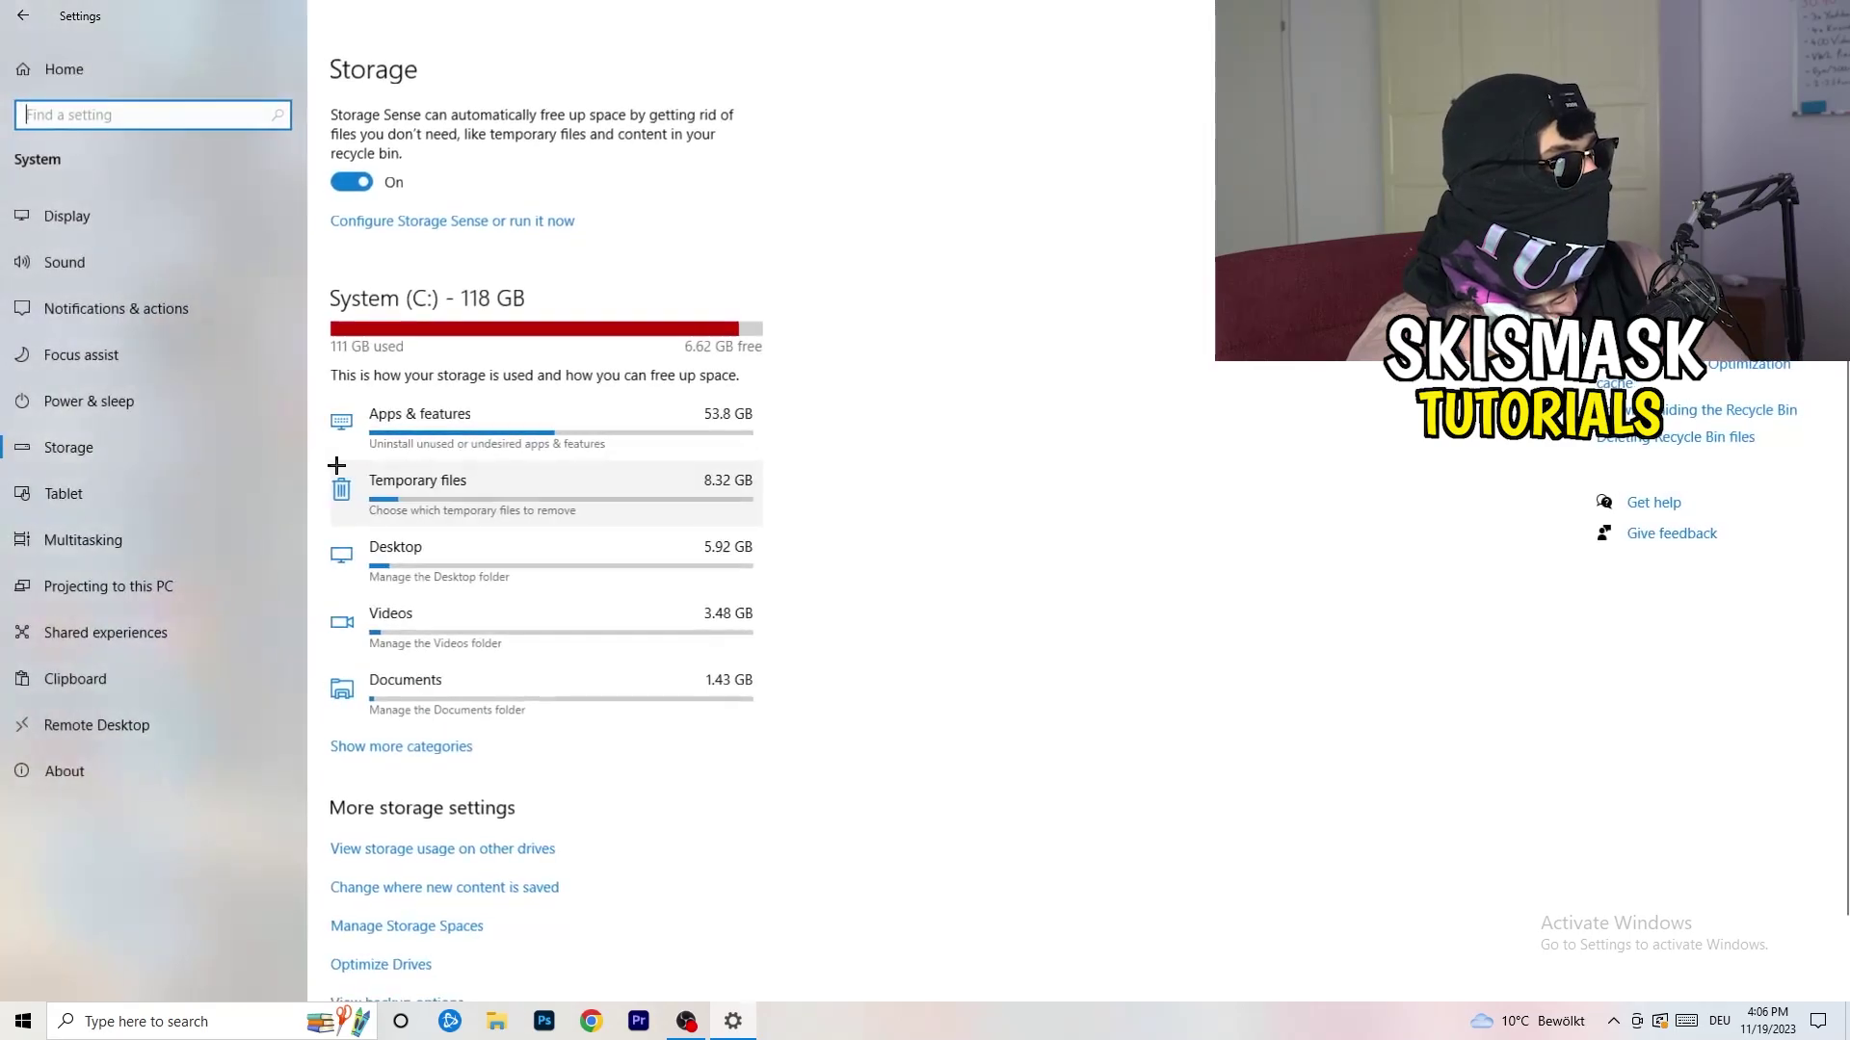
left_click(22, 16)
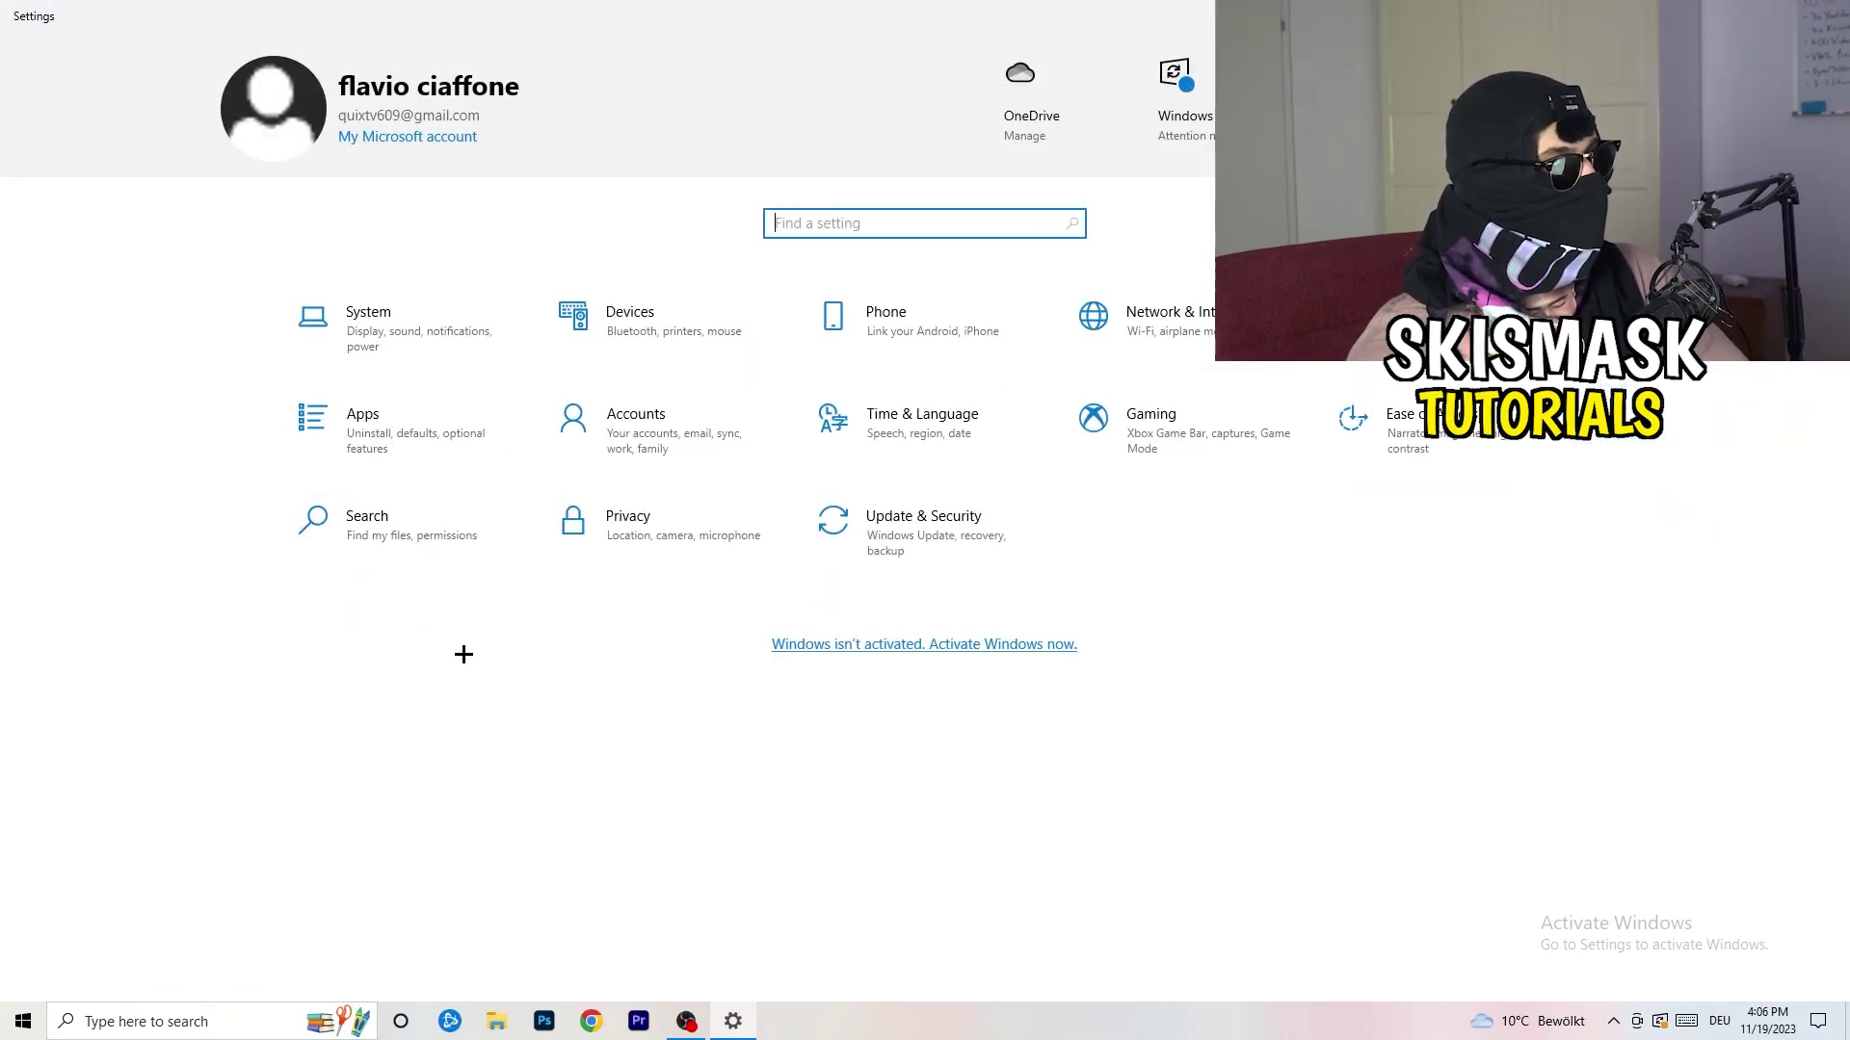
left_click(910, 542)
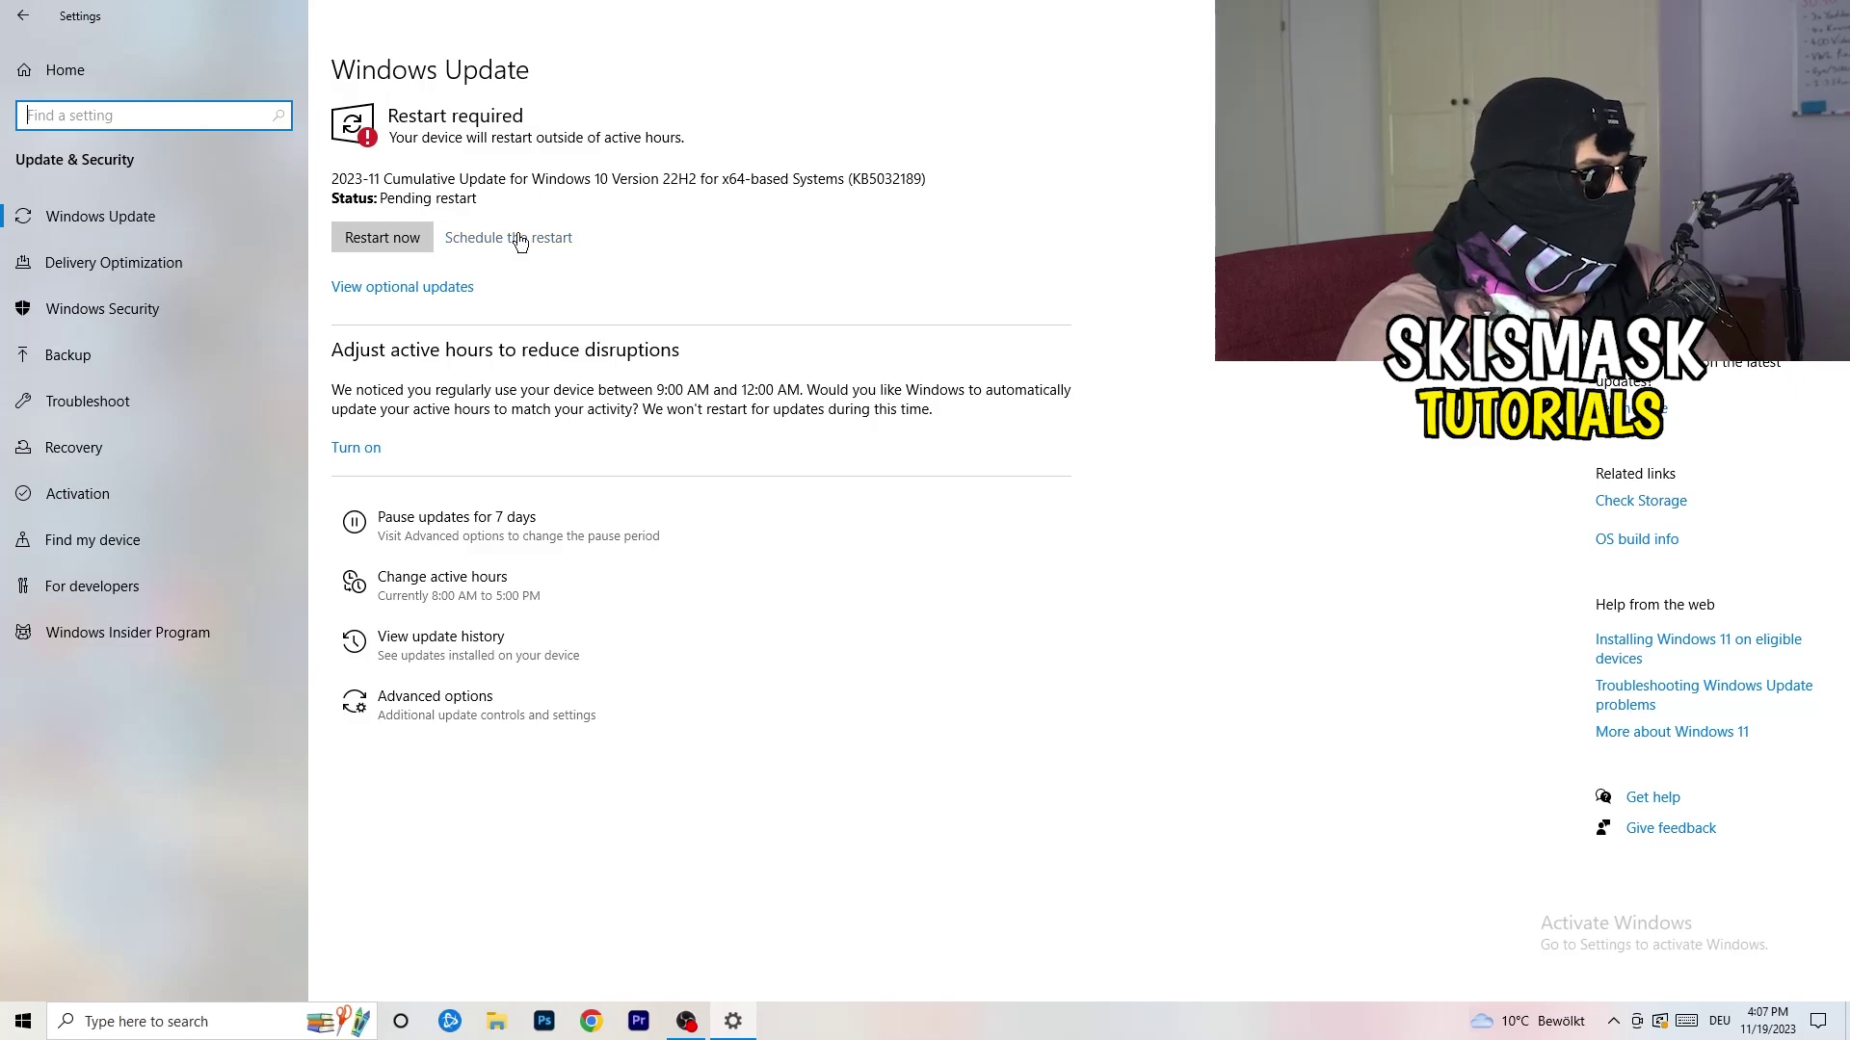
key("alt+F4")
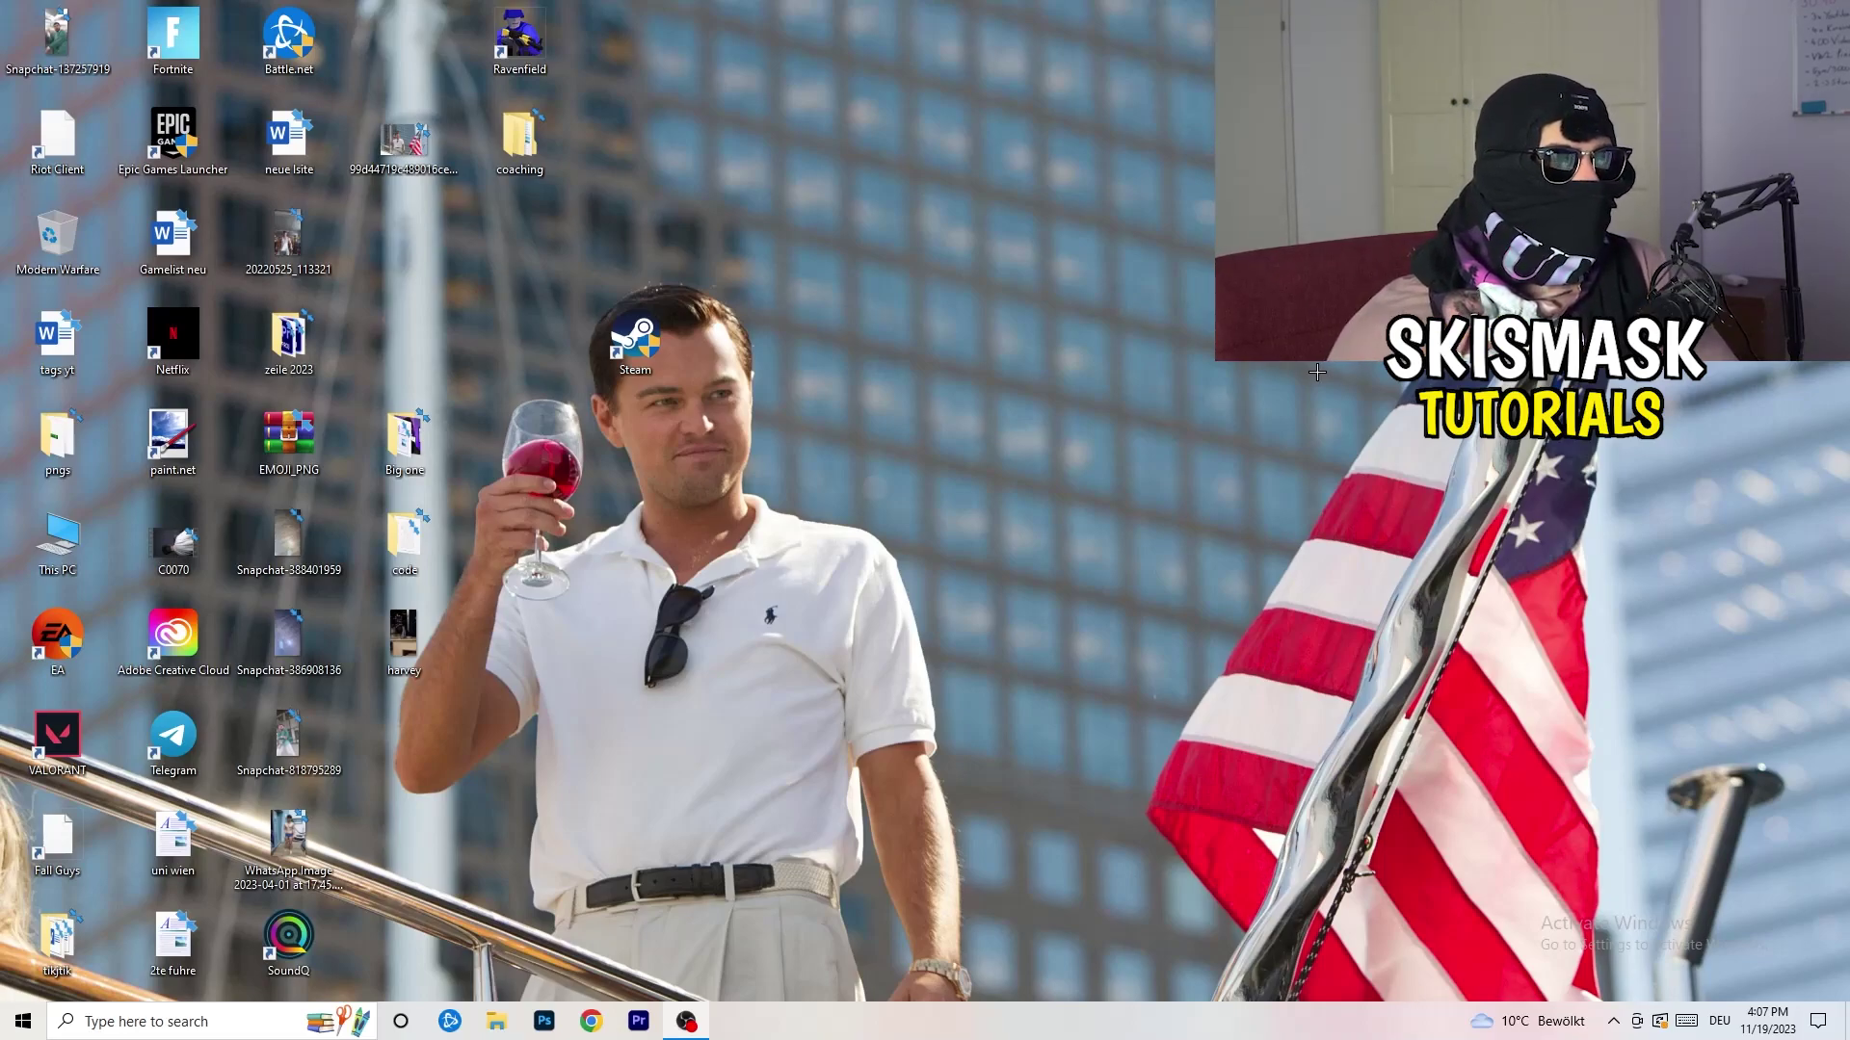
Step: Open NVIDIA Control Panel from the desktop and review the resolution and refresh rate options
right_click(1120, 405)
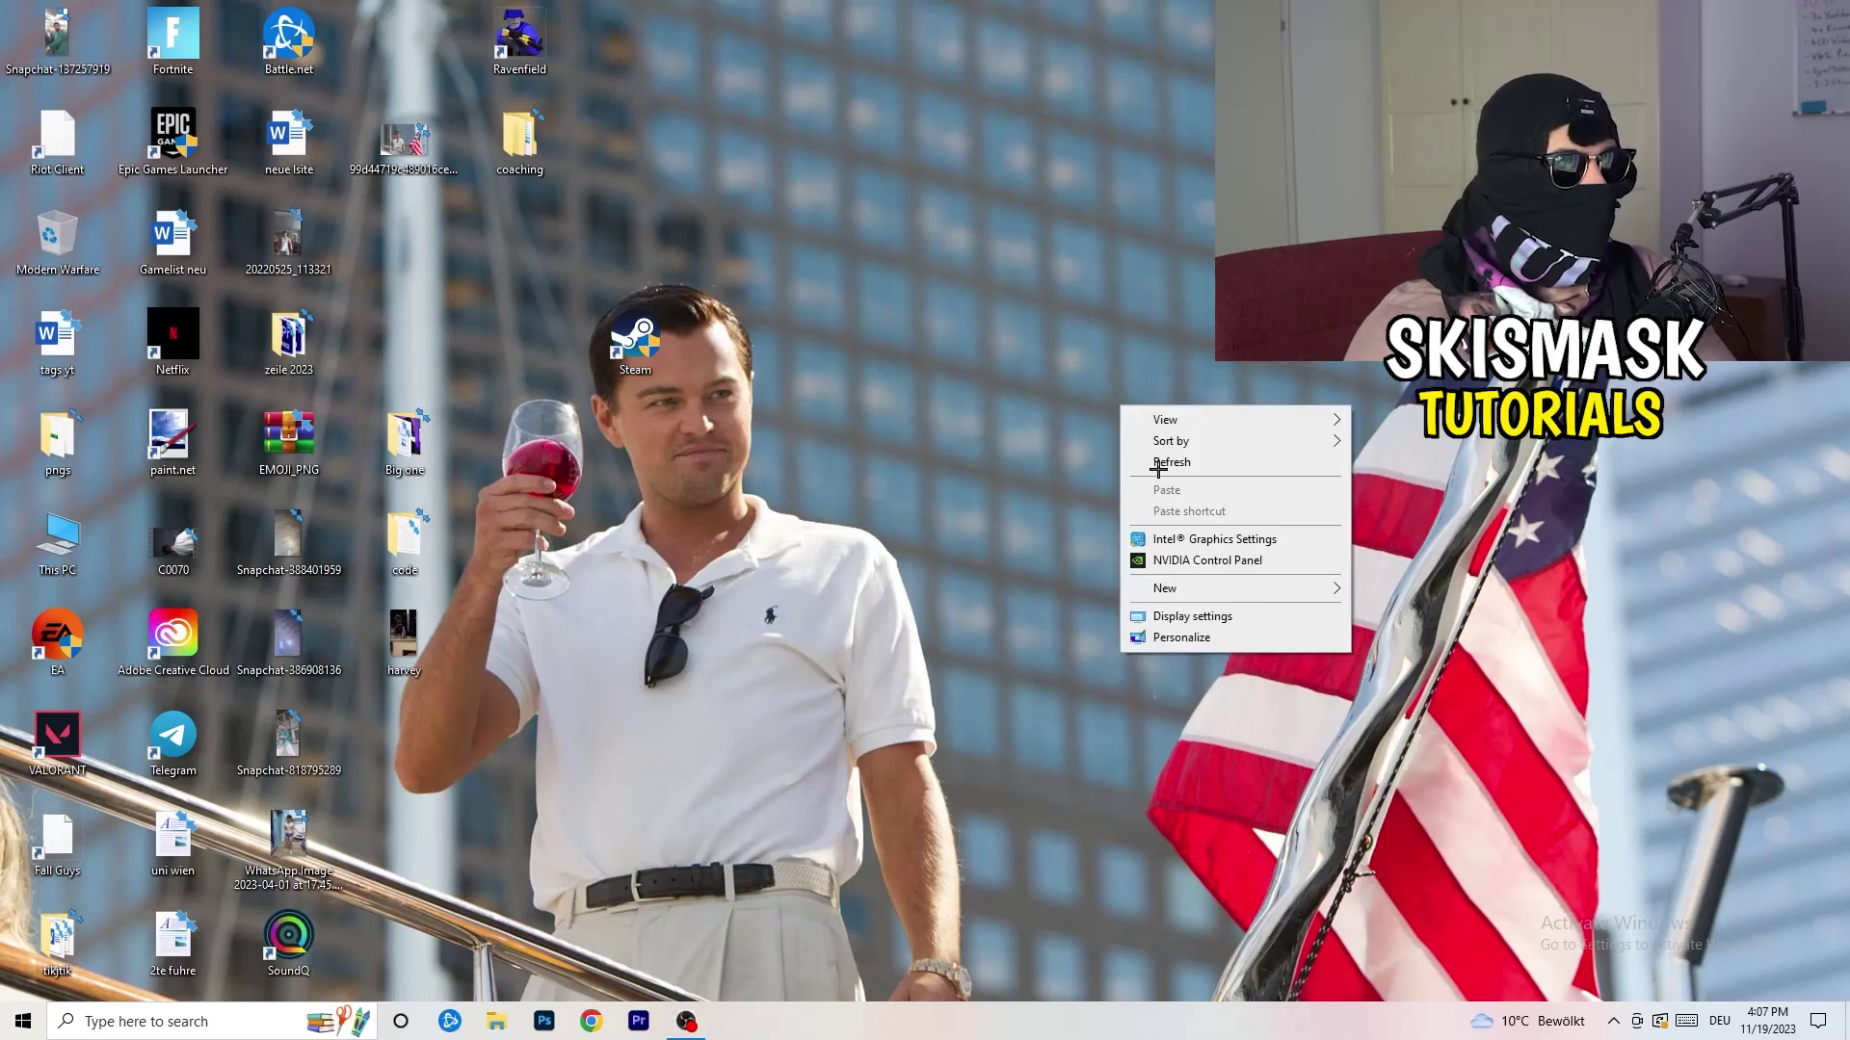
left_click(1233, 562)
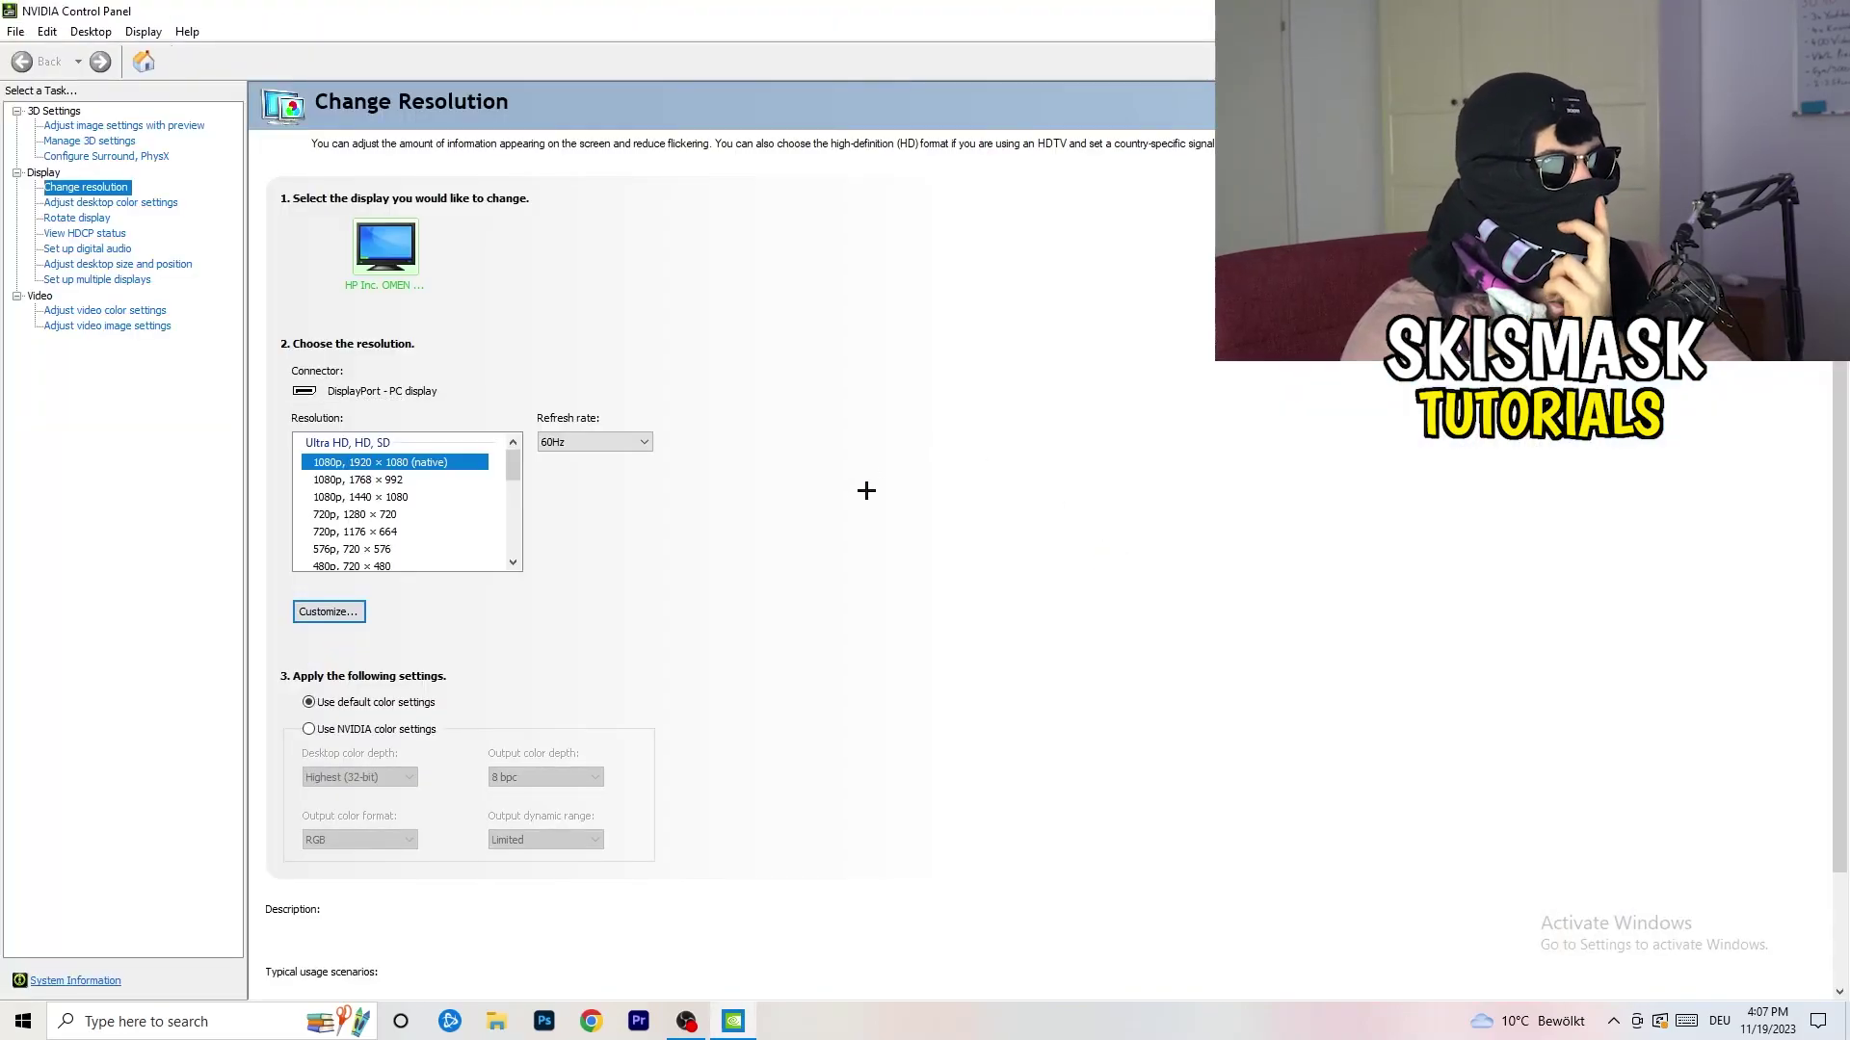
mouse_move(430, 463)
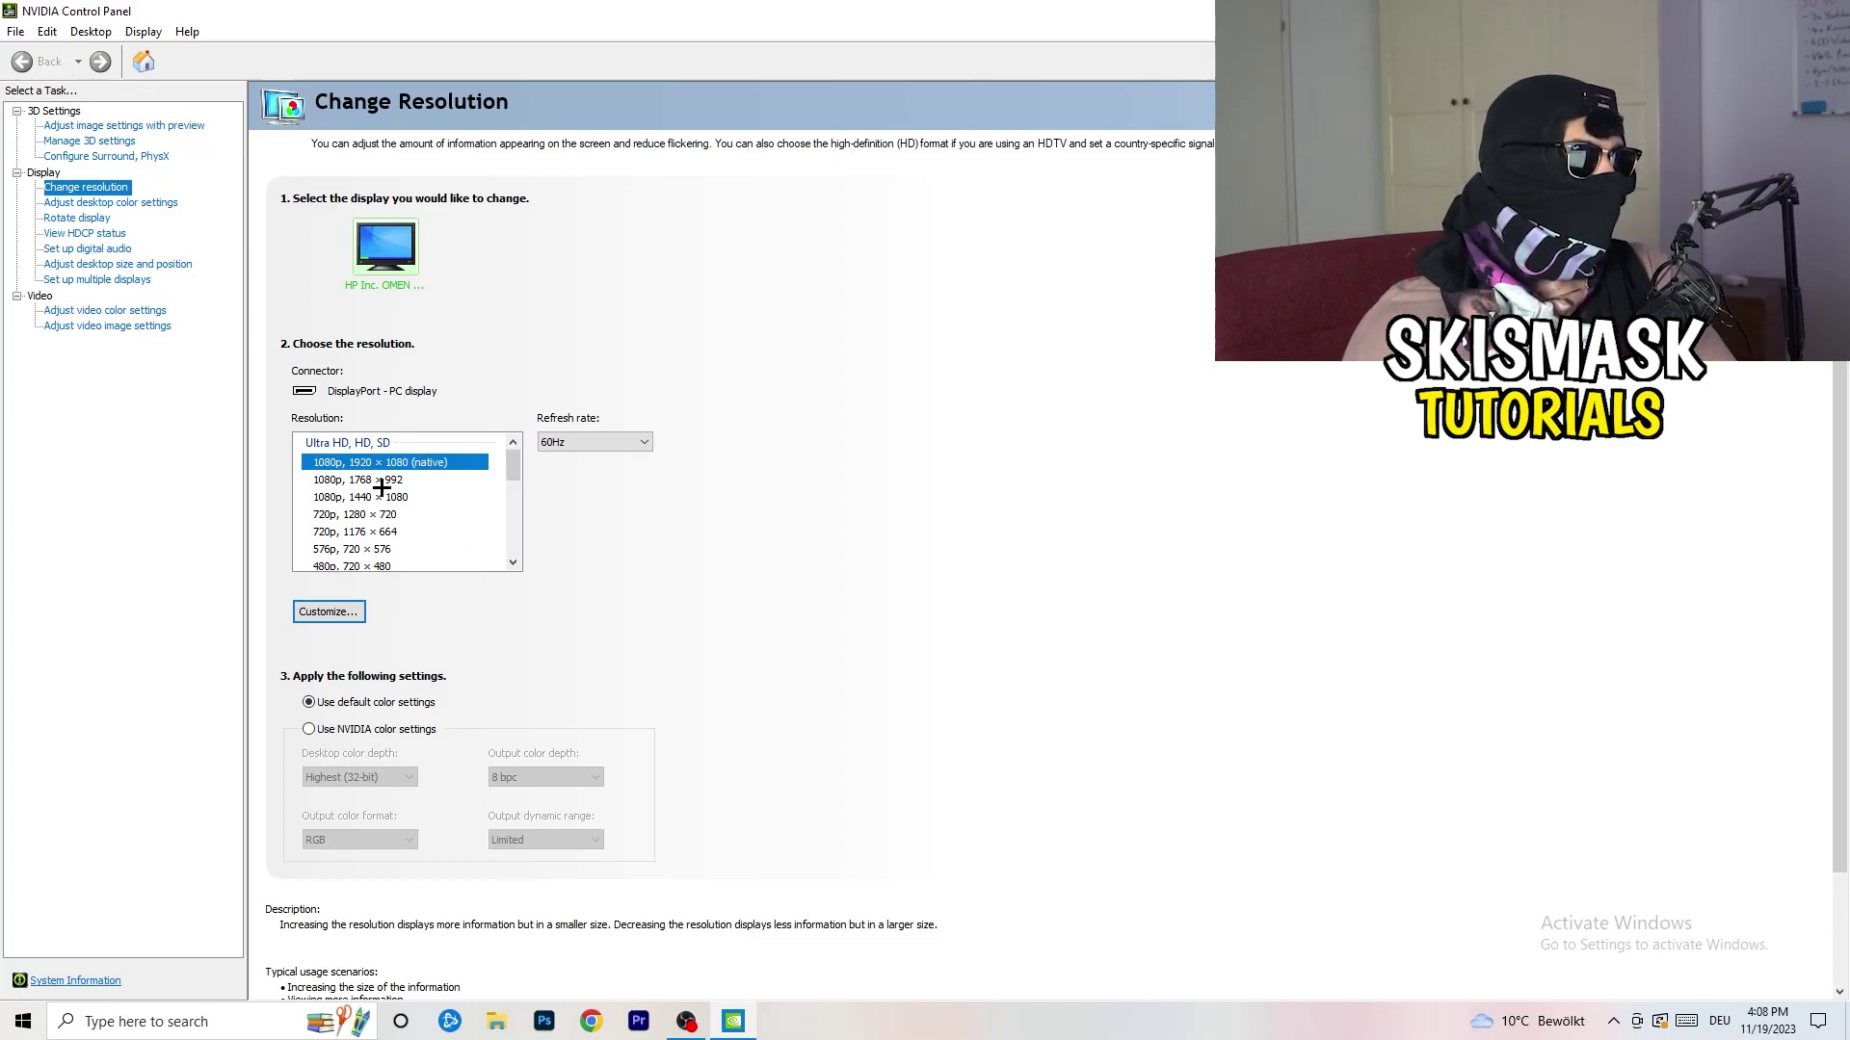
Step: Review the 3D image settings with preview, including the performance and quality preference, and close NVIDIA Control Panel
left_click(102, 127)
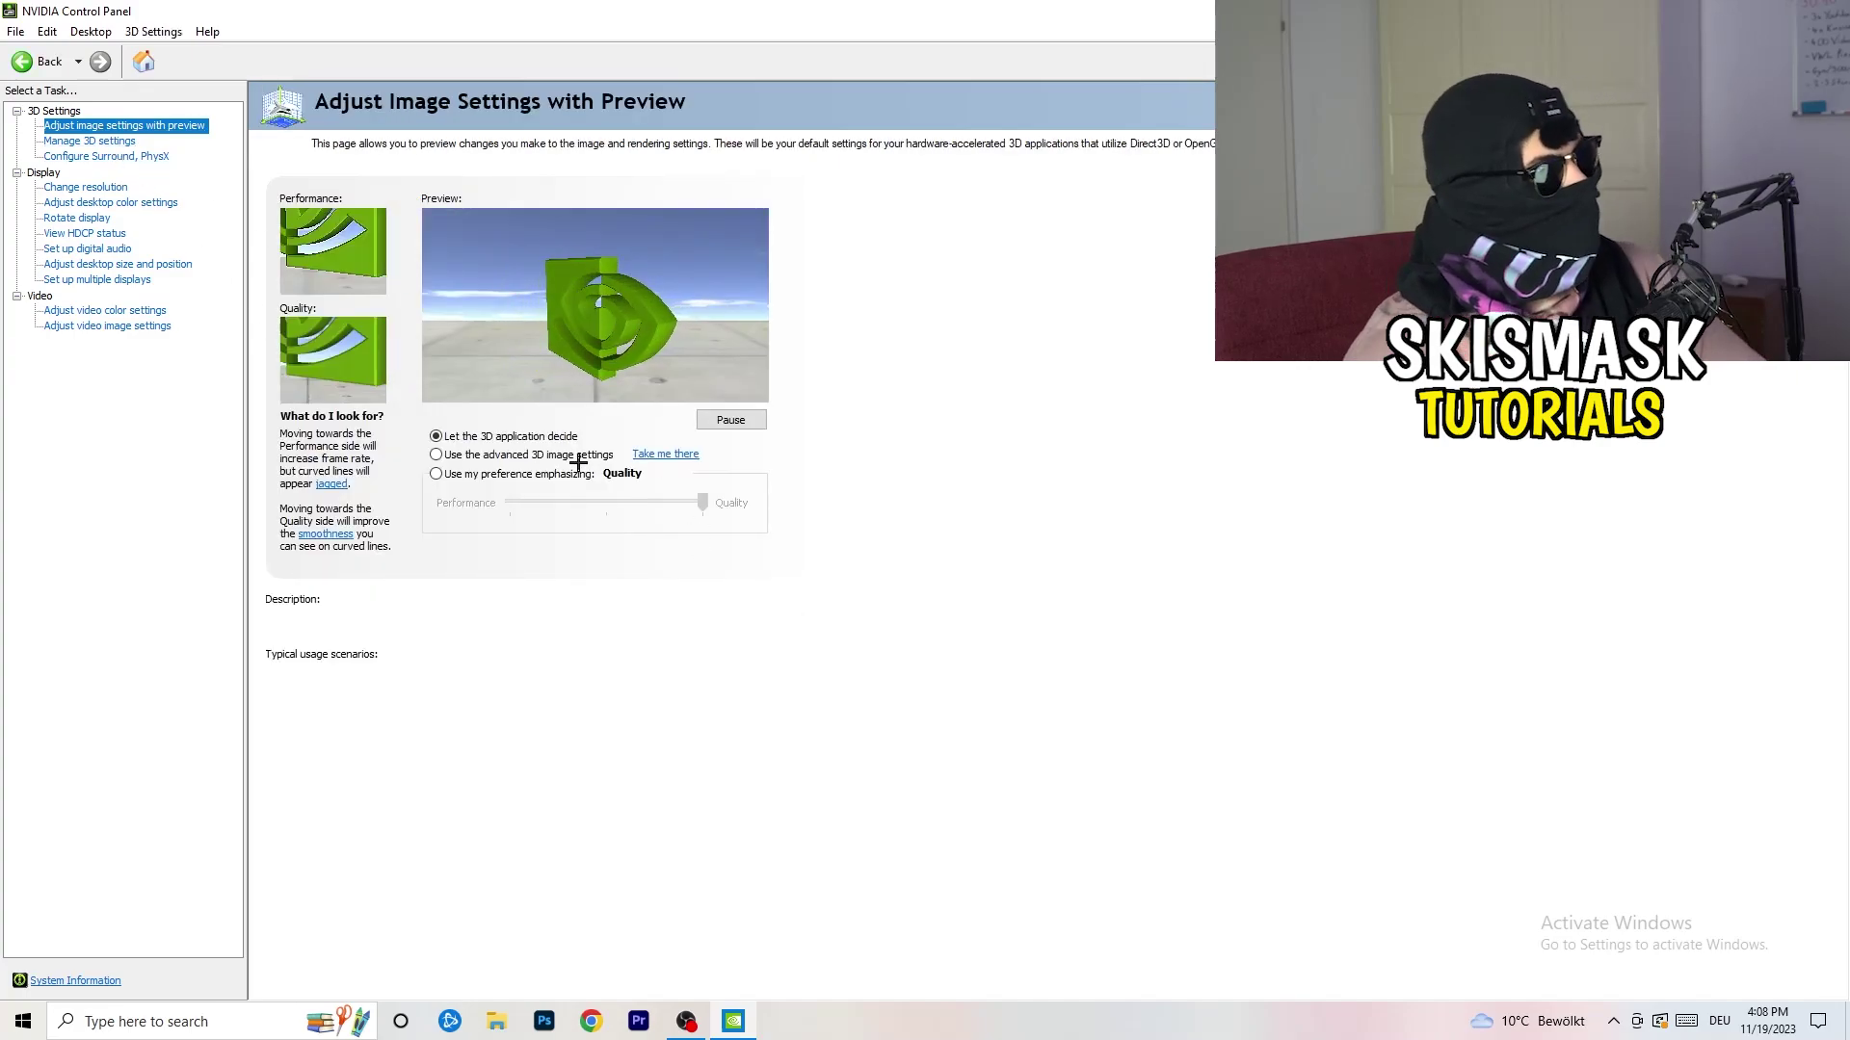
mouse_move(578, 464)
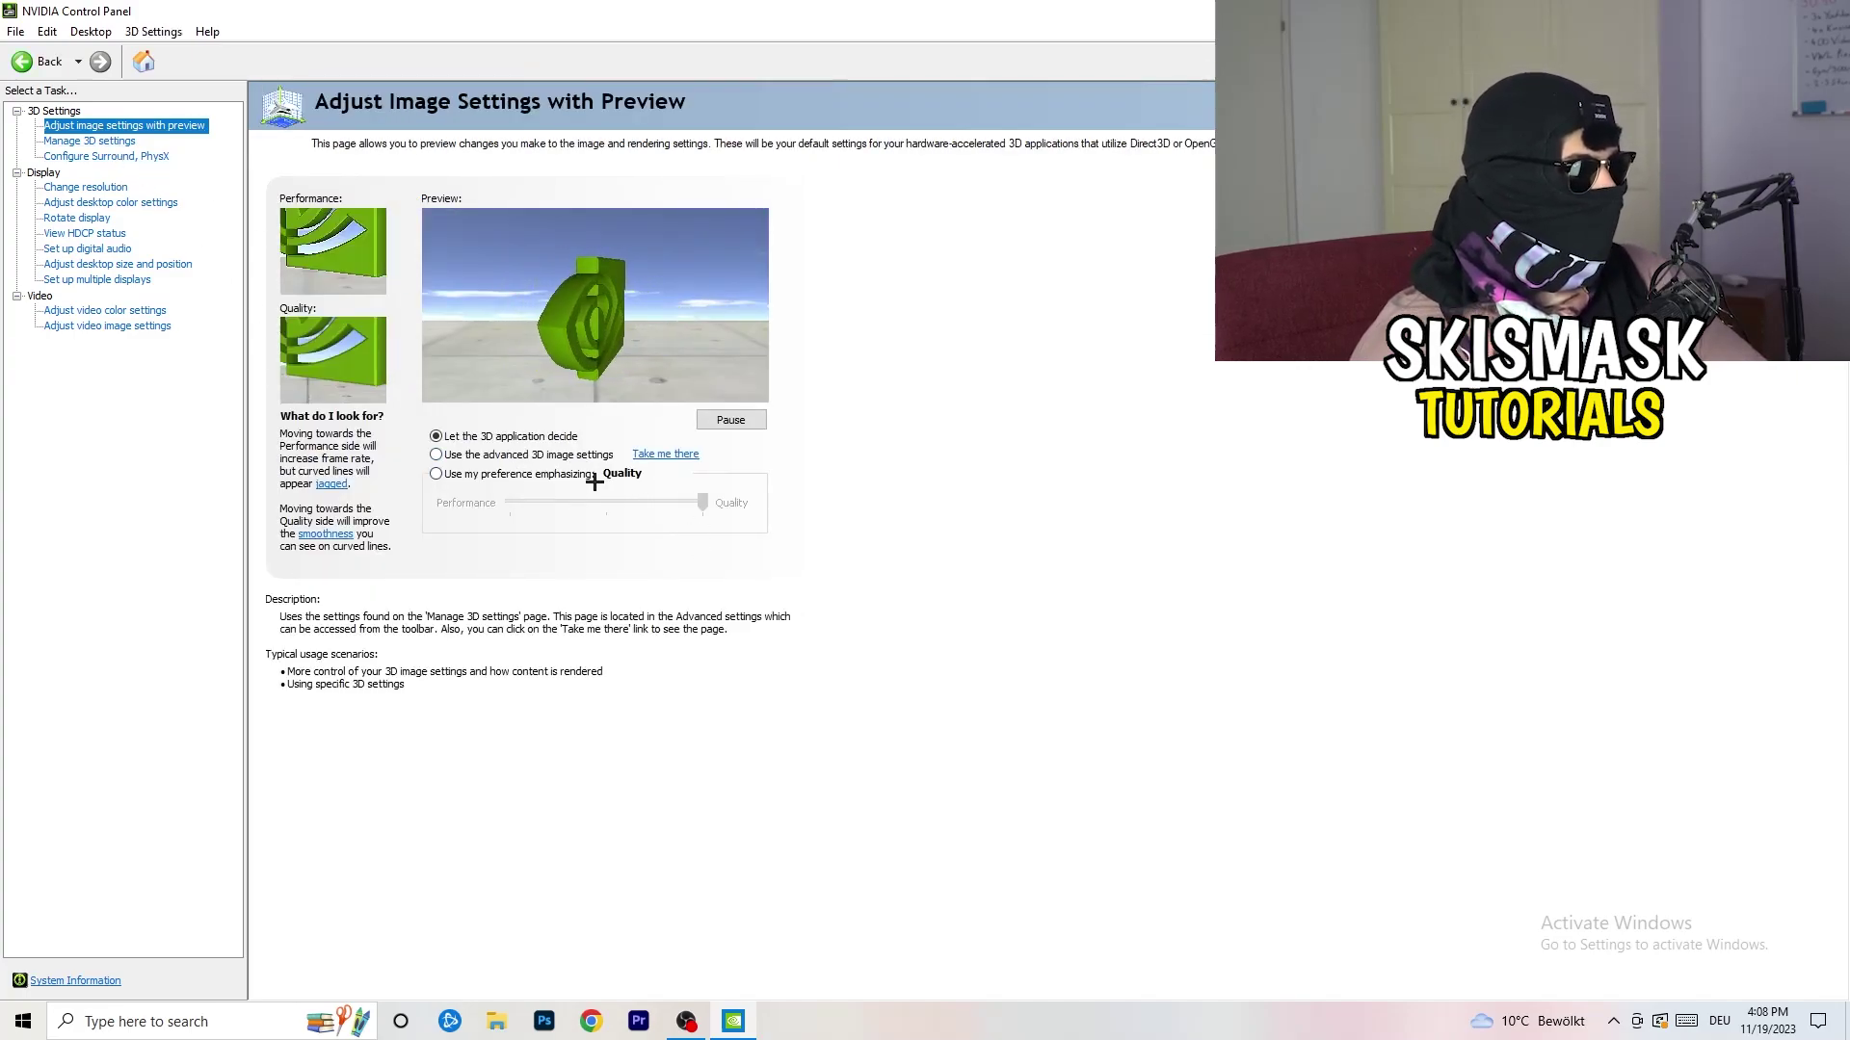
mouse_move(460, 492)
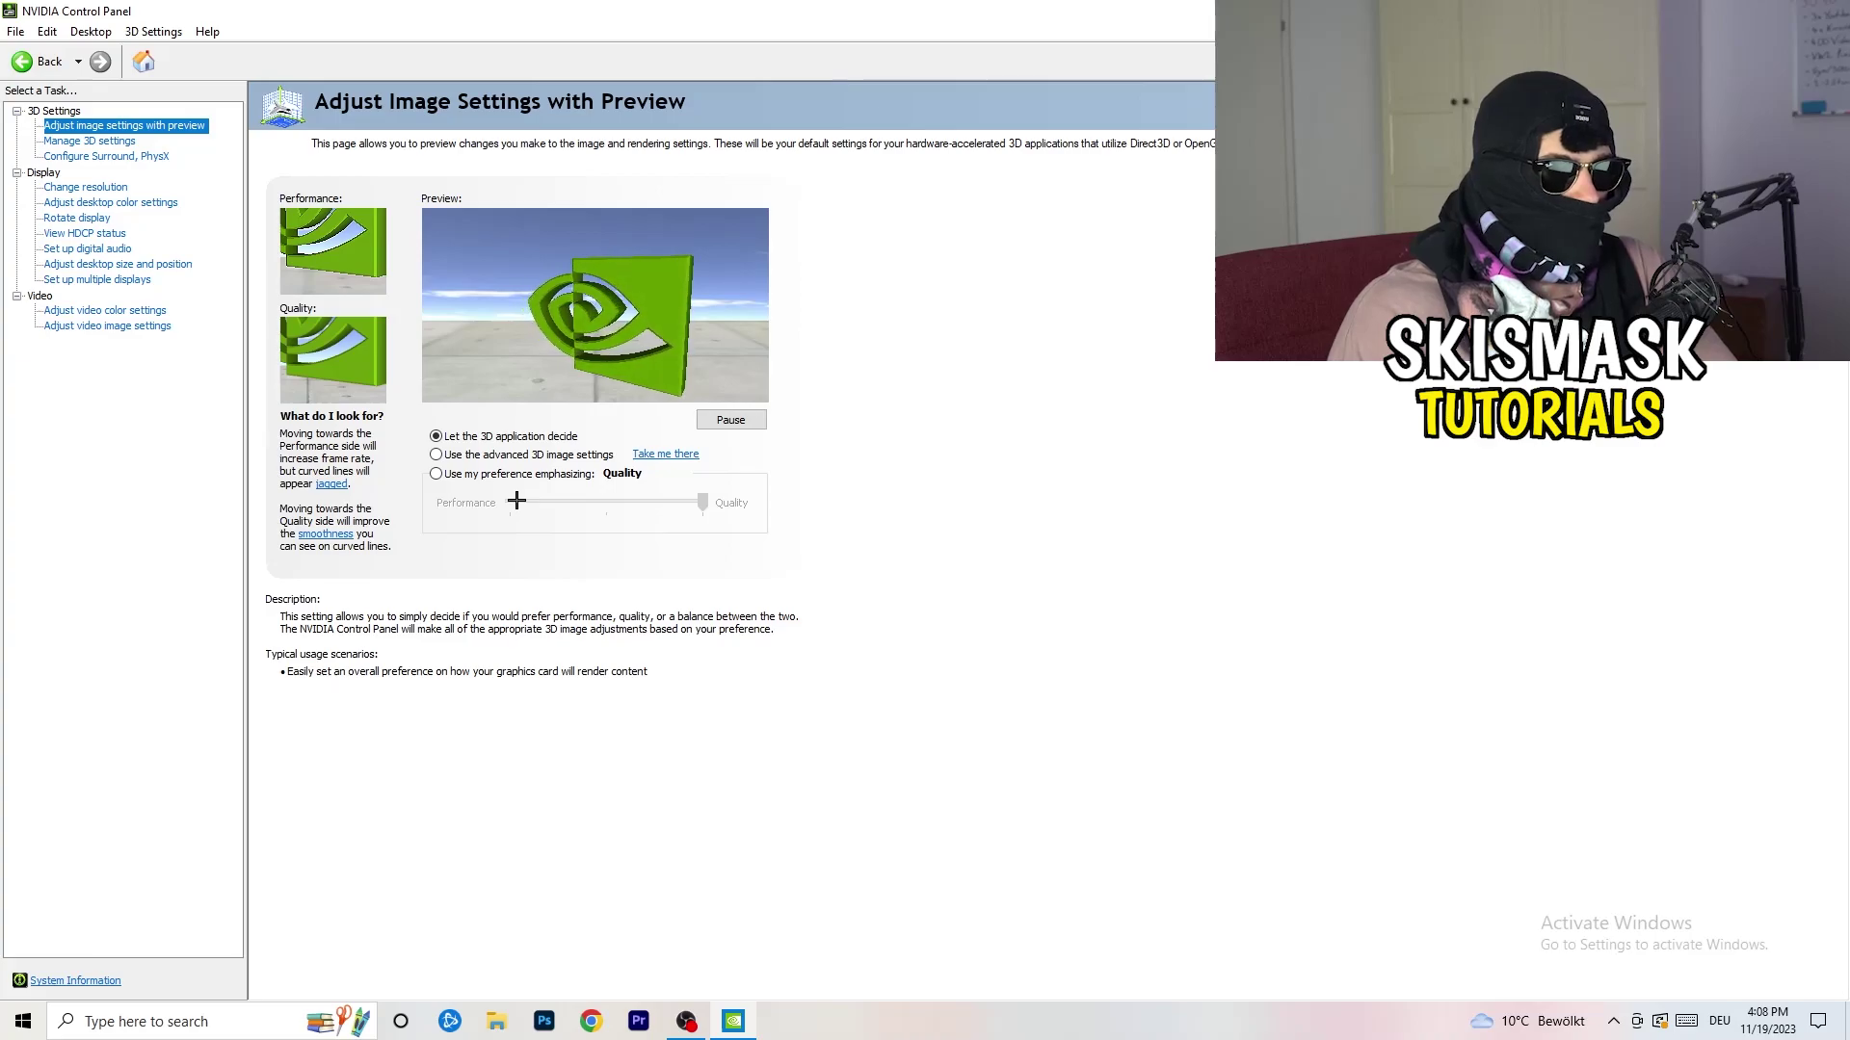
key("alt+F4")
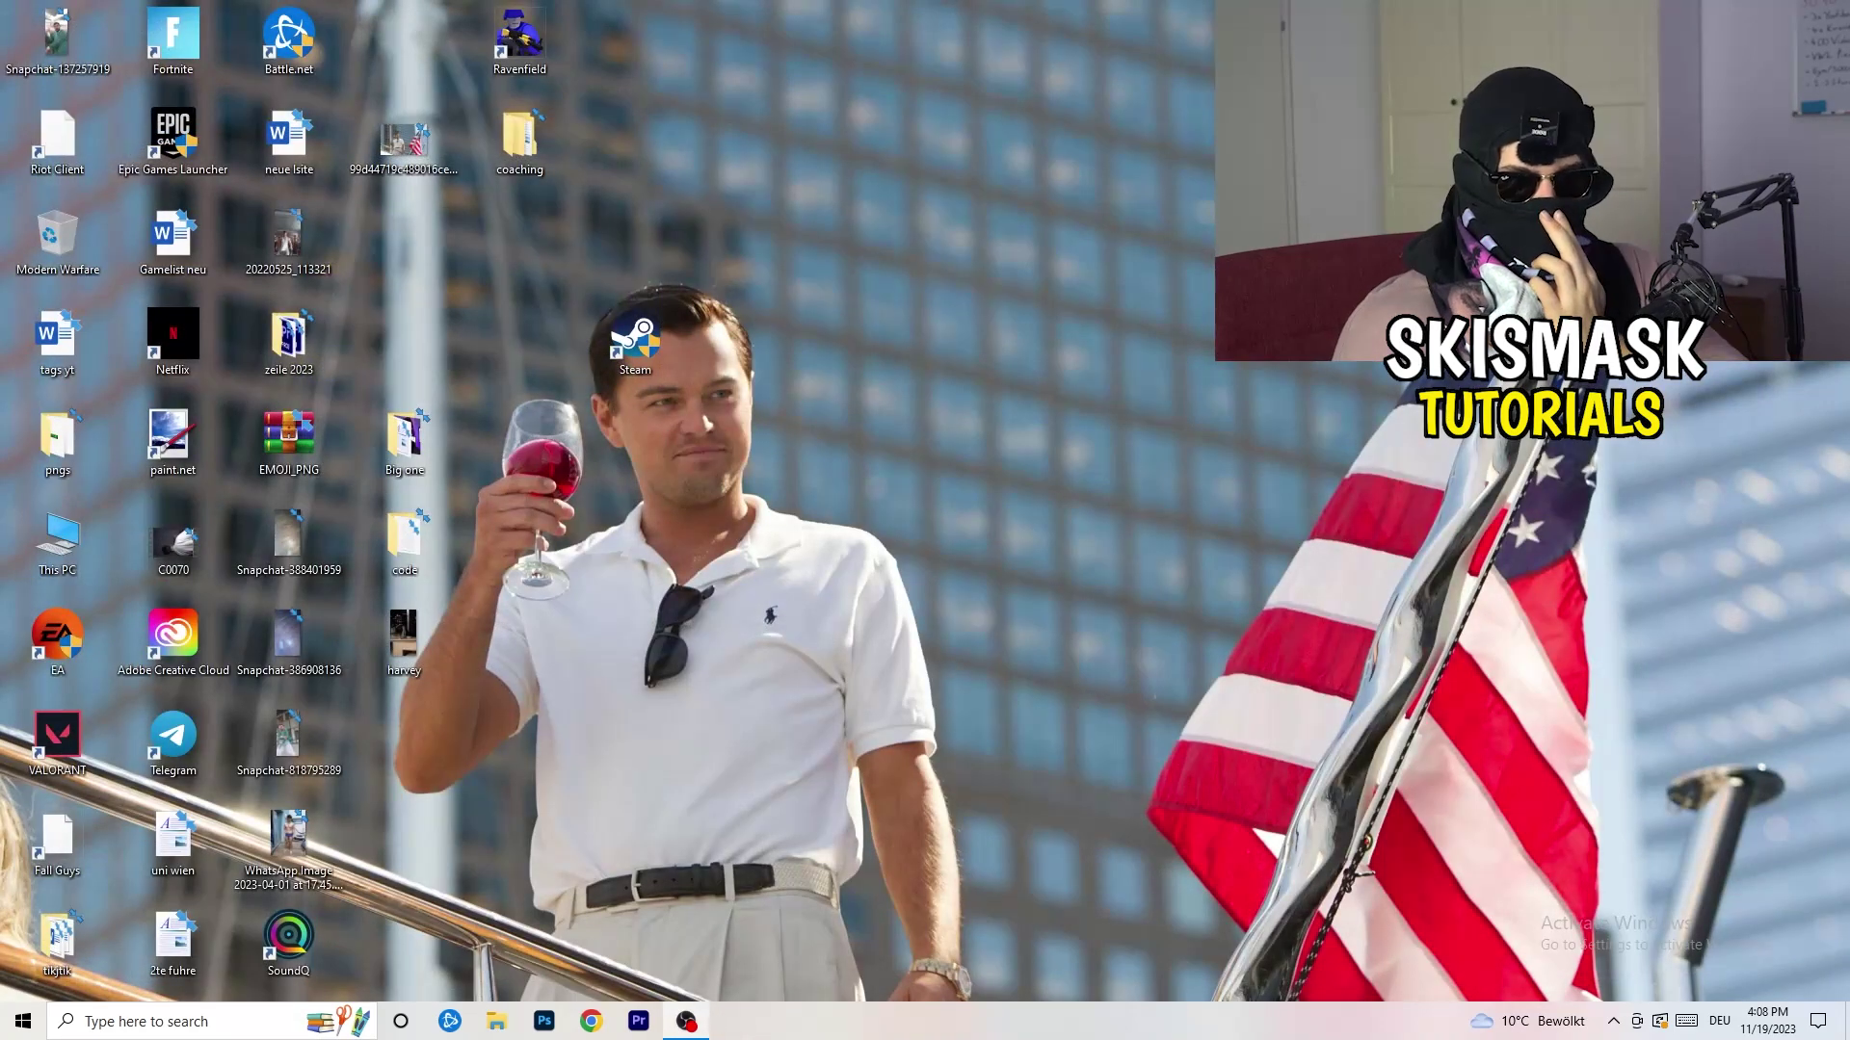